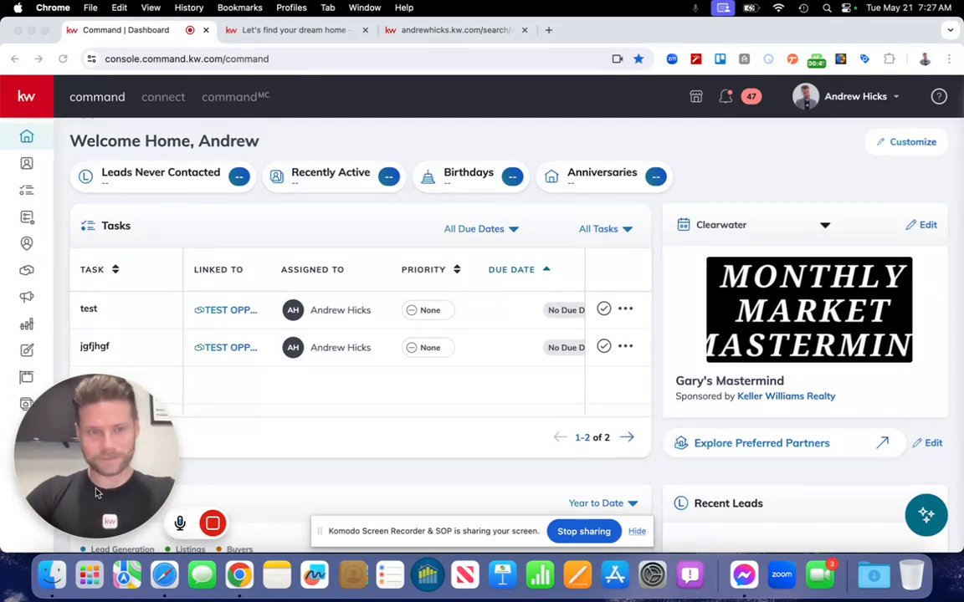
pyautogui.click(127, 455)
pyautogui.moveTo(98, 524)
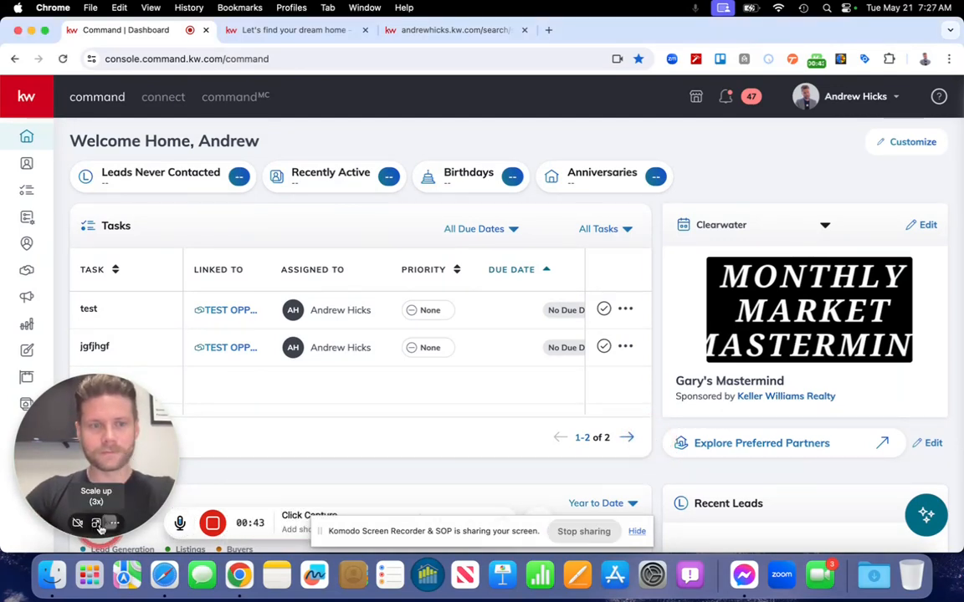
pyautogui.click(72, 523)
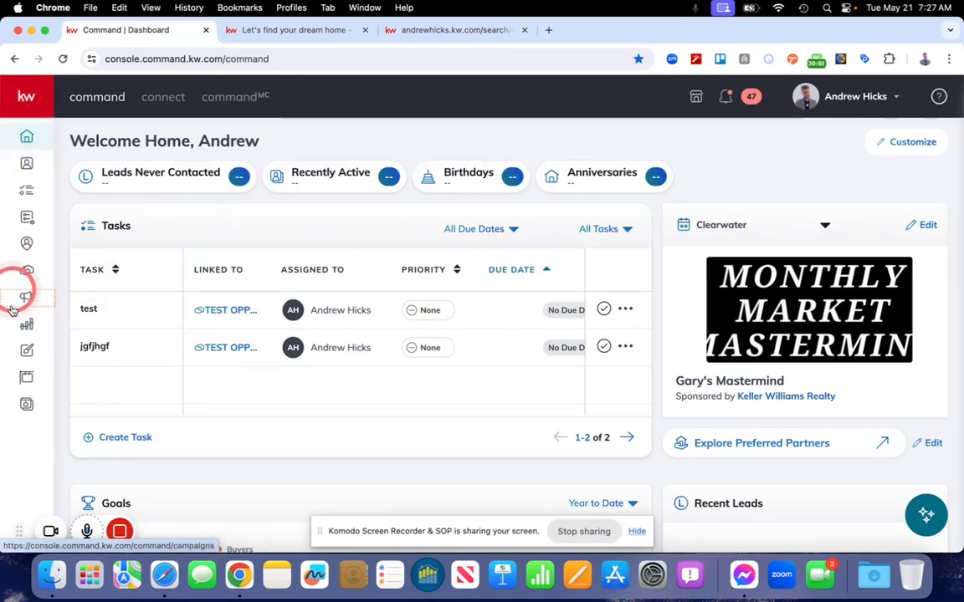
# Open the Paid Ads page of the Campaigns section.
pyautogui.click(28, 98)
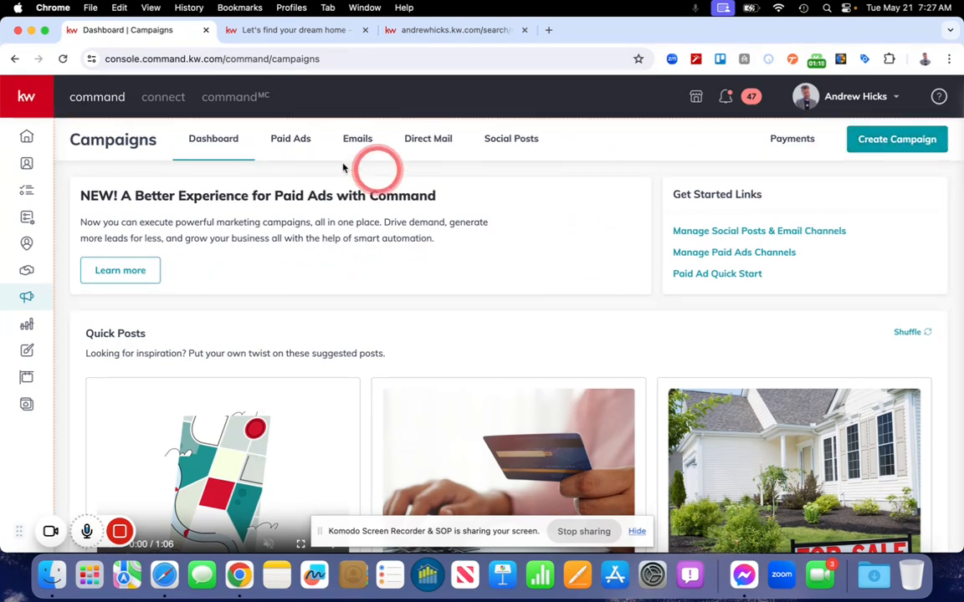
pyautogui.click(293, 142)
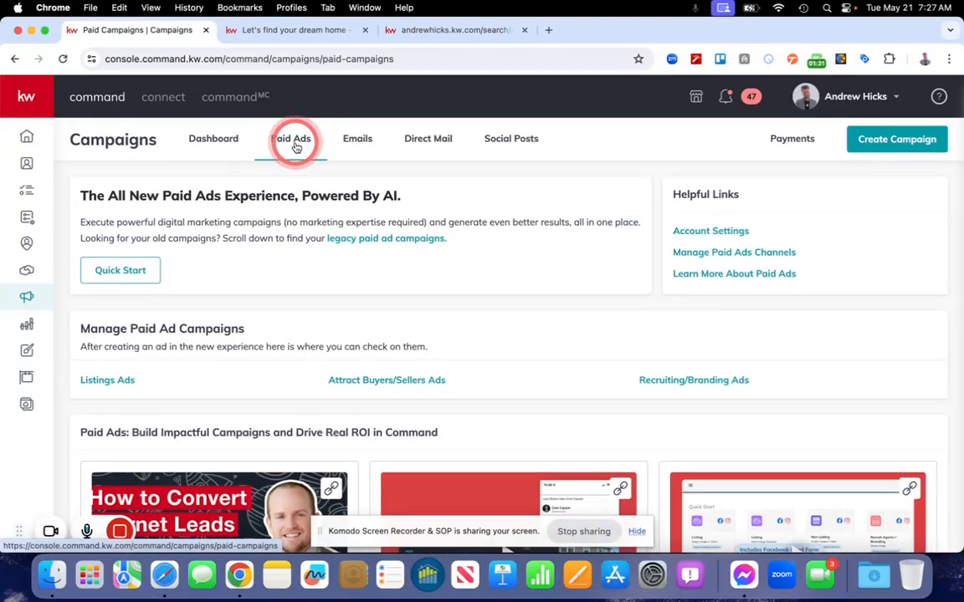
# Look over the Paid Ads page, including the training videos and the legacy paid ad campaigns list.
pyautogui.scroll(-1, 557, 297)
pyautogui.scroll(-10, 557, 297)
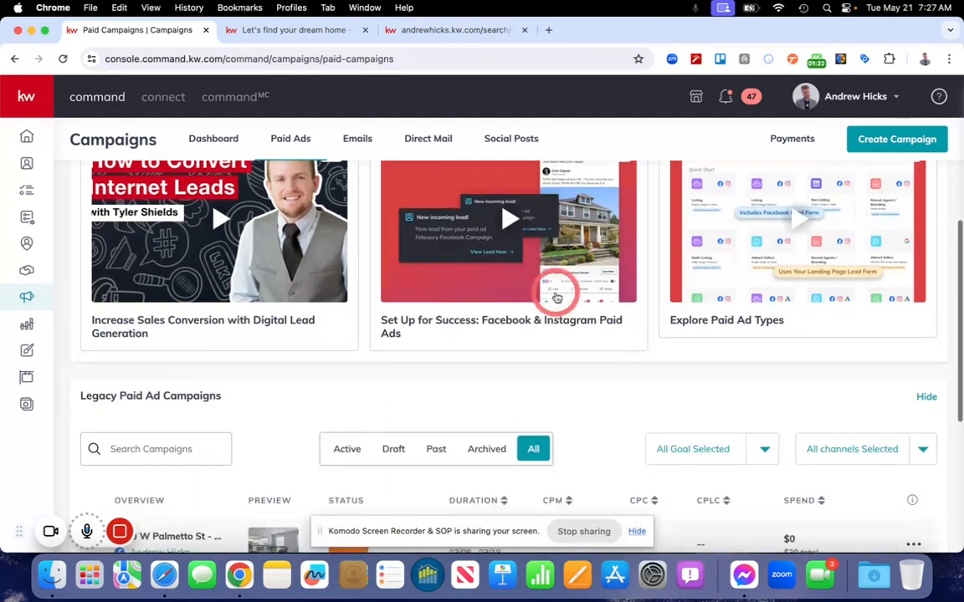
pyautogui.scroll(-2, 556, 297)
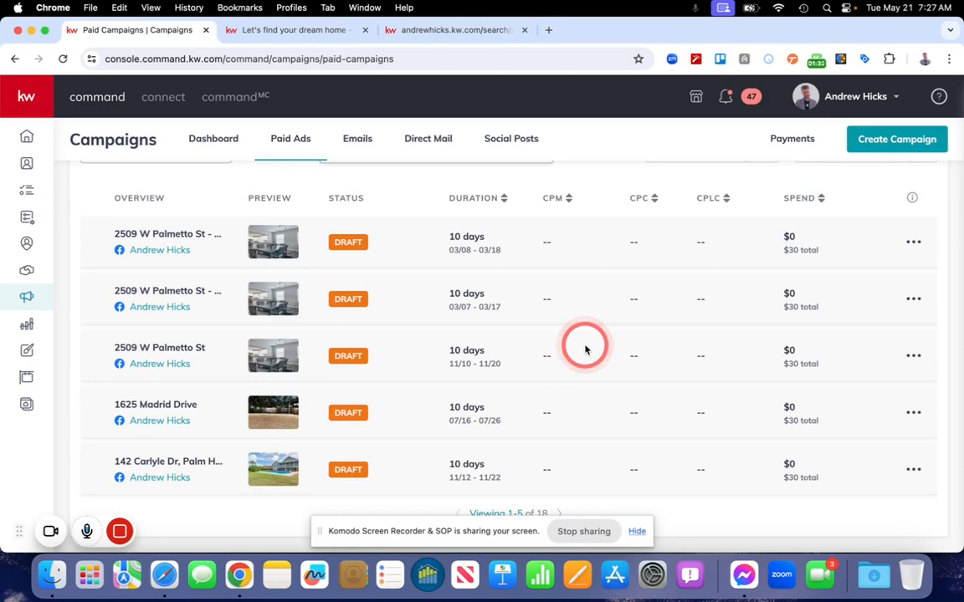
pyautogui.scroll(1, 410, 253)
pyautogui.scroll(10, 410, 253)
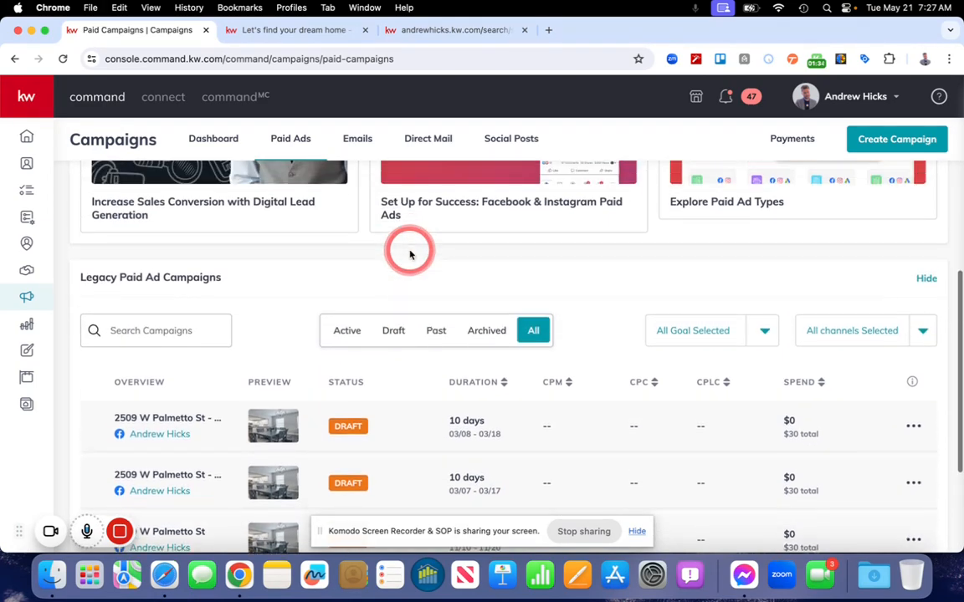
pyautogui.scroll(2, 410, 255)
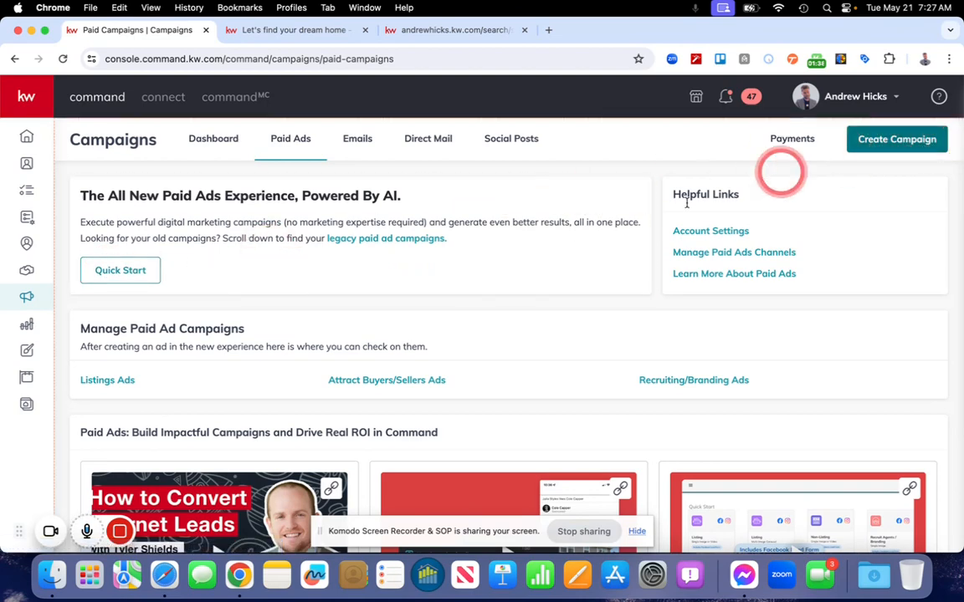
pyautogui.scroll(-3, 443, 308)
pyautogui.scroll(-2, 488, 297)
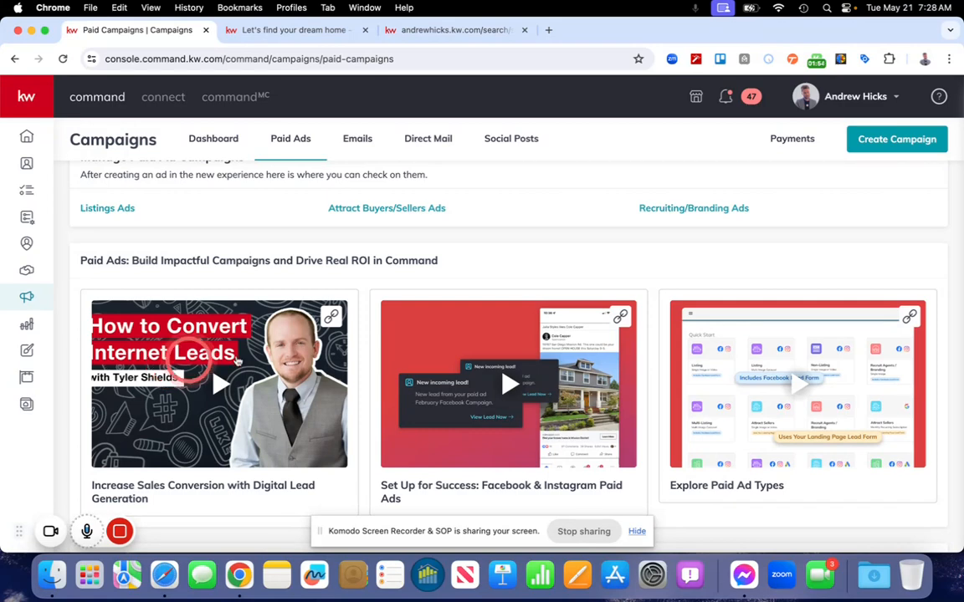
pyautogui.scroll(5, 274, 353)
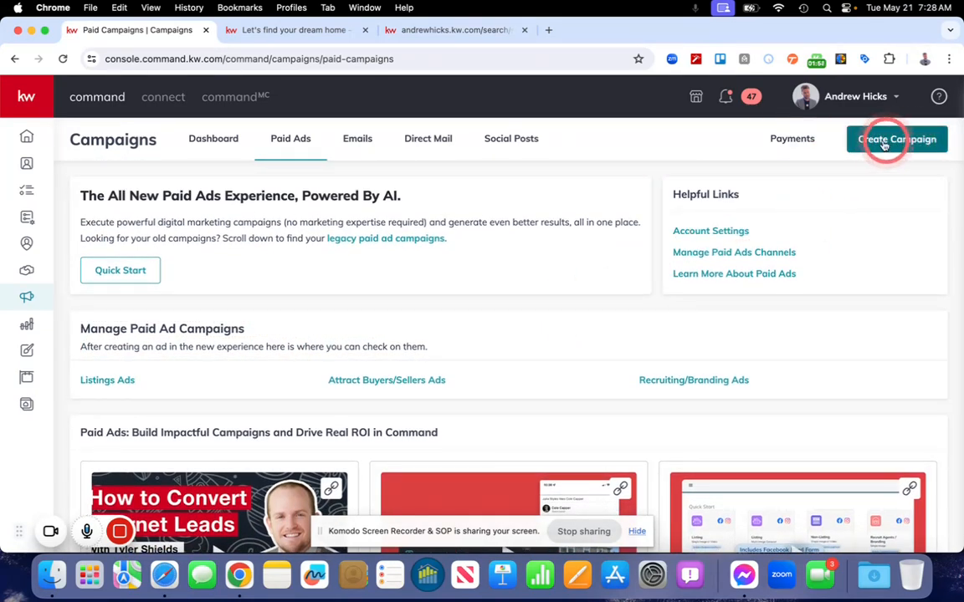
# Start creating a new campaign of the Paid Ad type.
pyautogui.click(882, 145)
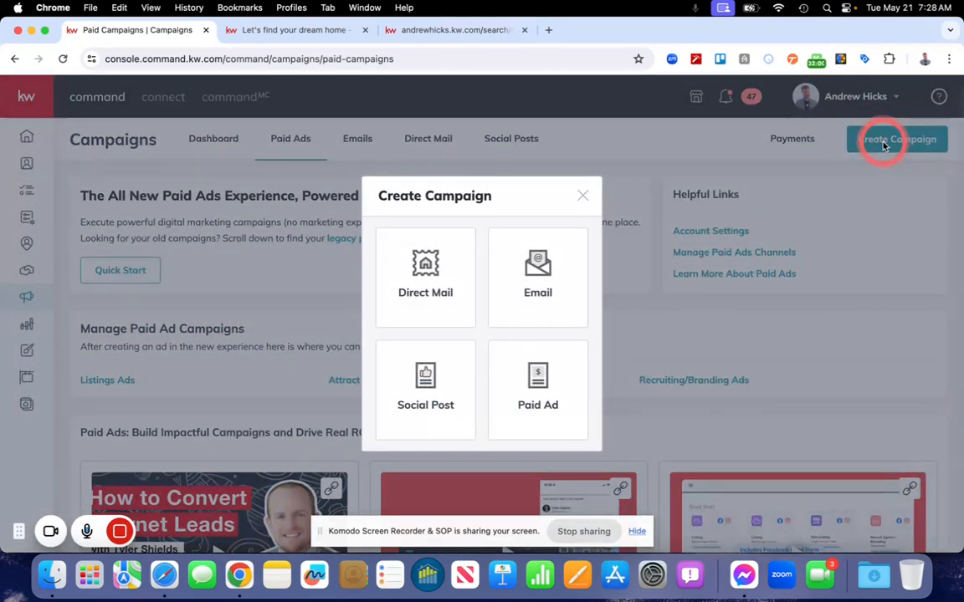
pyautogui.click(512, 397)
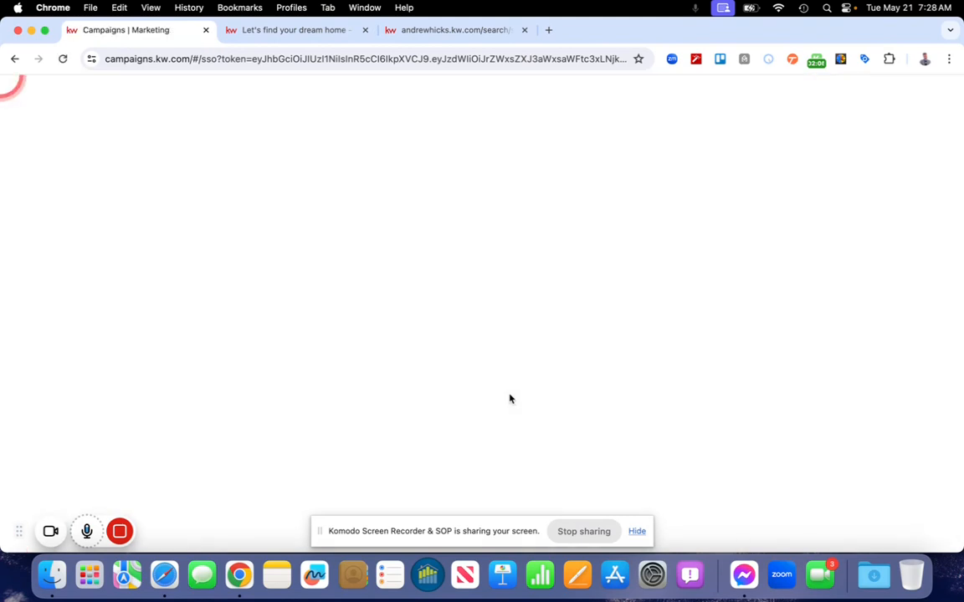
pyautogui.click(409, 275)
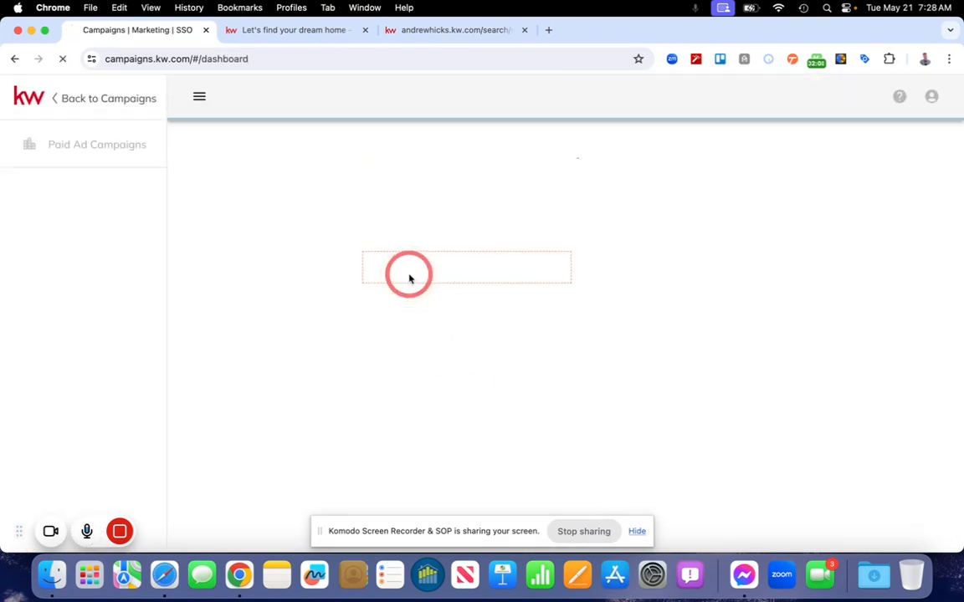
pyautogui.click(255, 216)
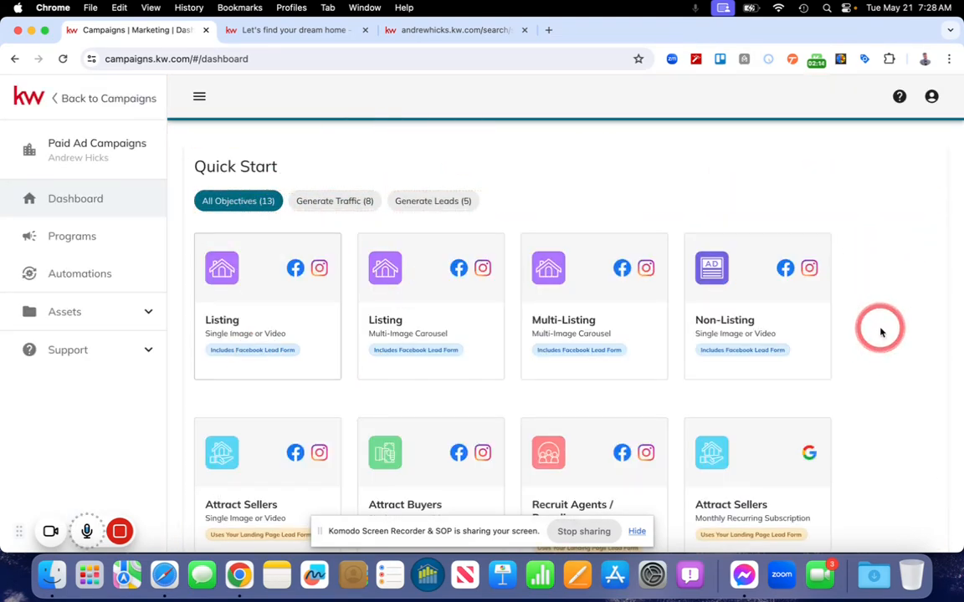
# Review the Quick Start ad types for all objectives, comparing their channels, formats and lead forms.
pyautogui.scroll(-10, 880, 332)
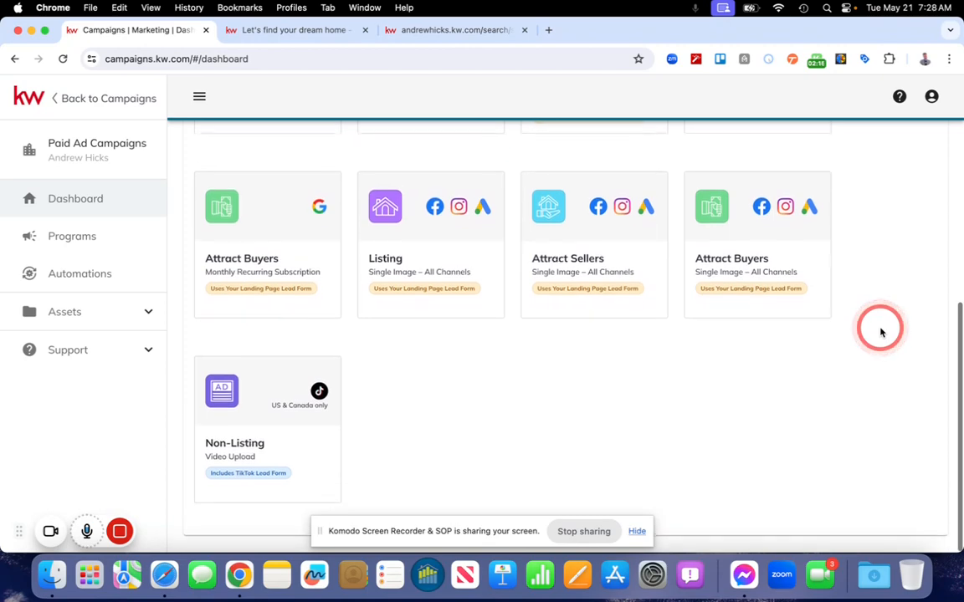
pyautogui.scroll(10, 880, 332)
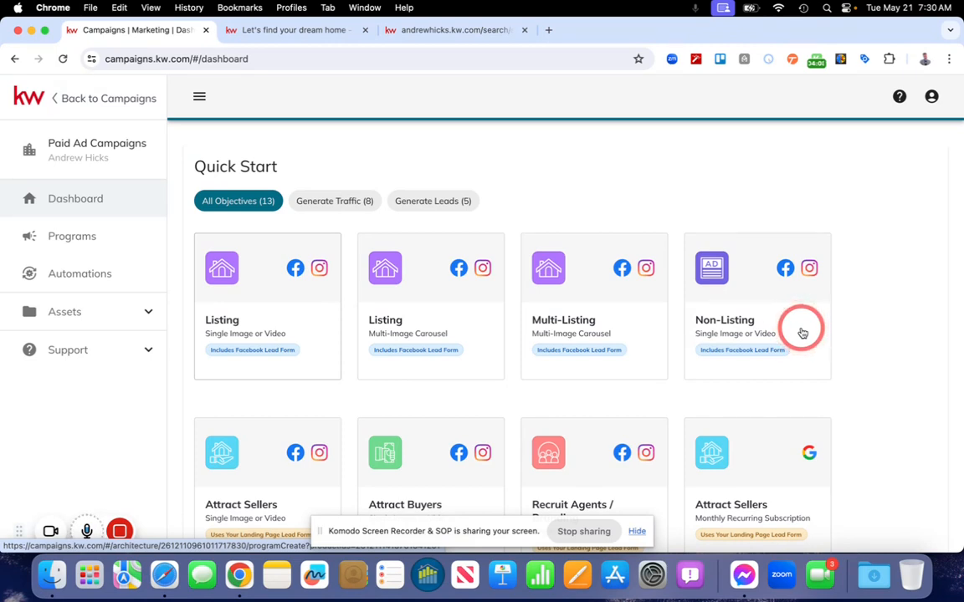
pyautogui.scroll(-3, 868, 374)
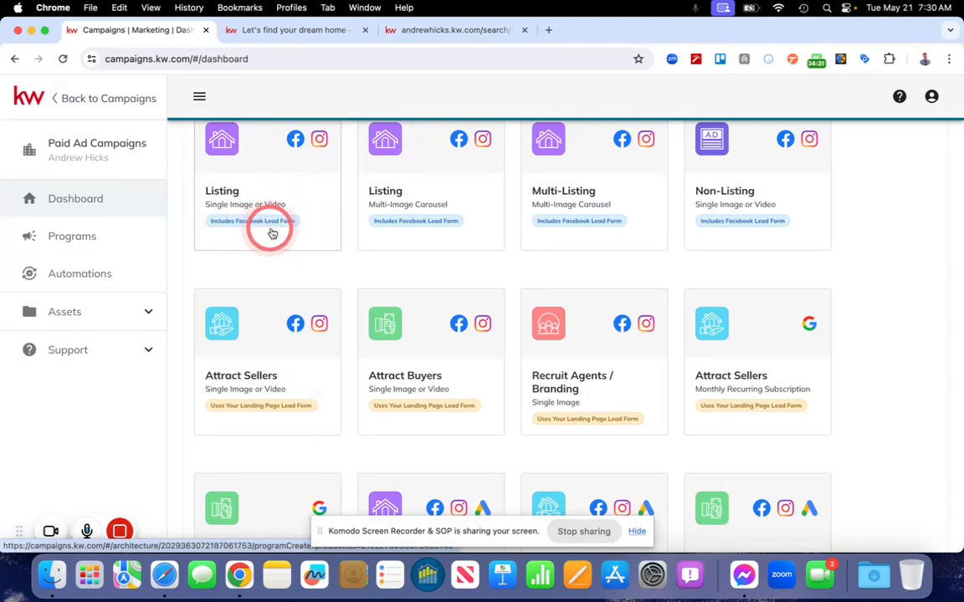
pyautogui.scroll(1, 251, 247)
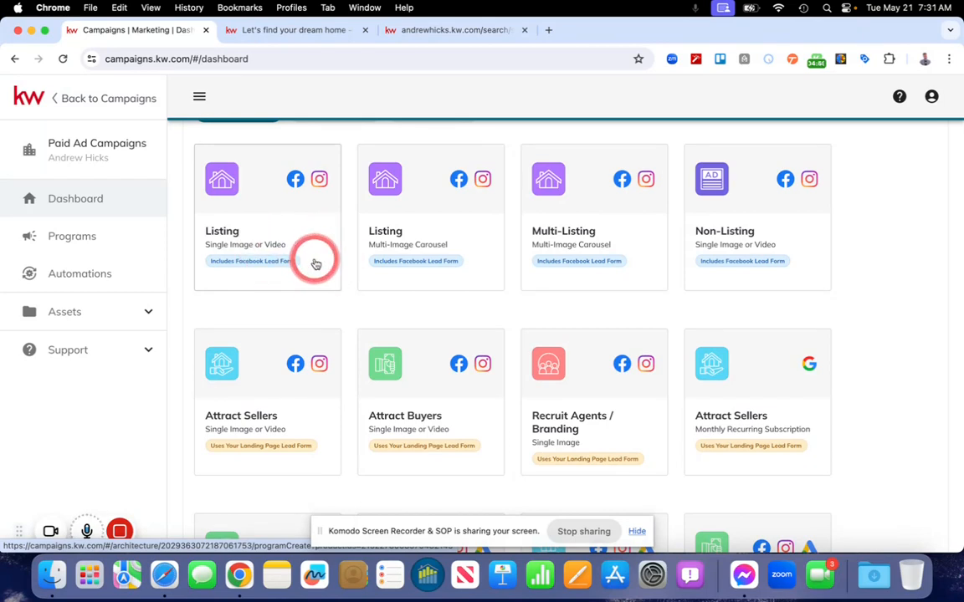
pyautogui.scroll(-3, 316, 264)
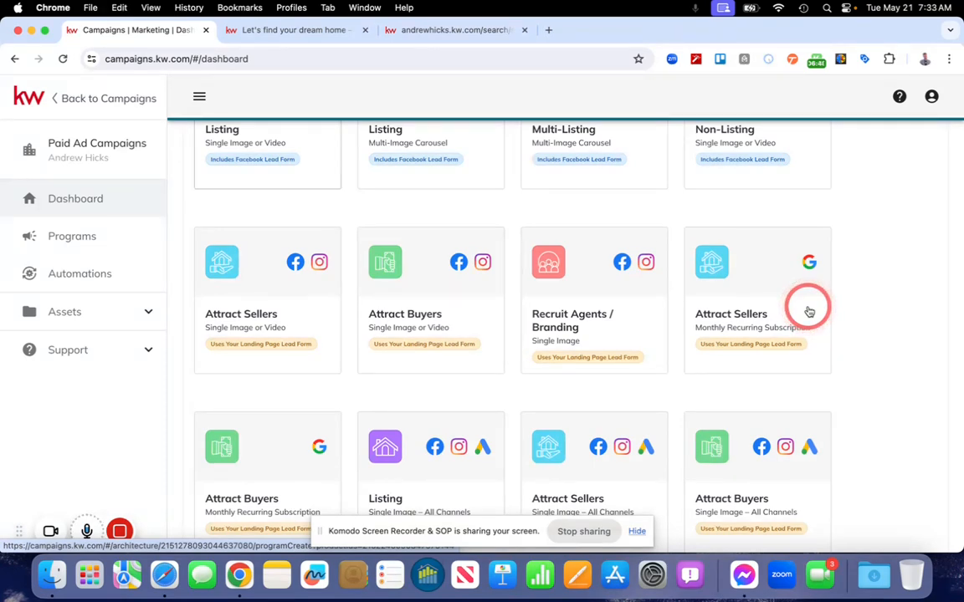
pyautogui.scroll(-3, 809, 311)
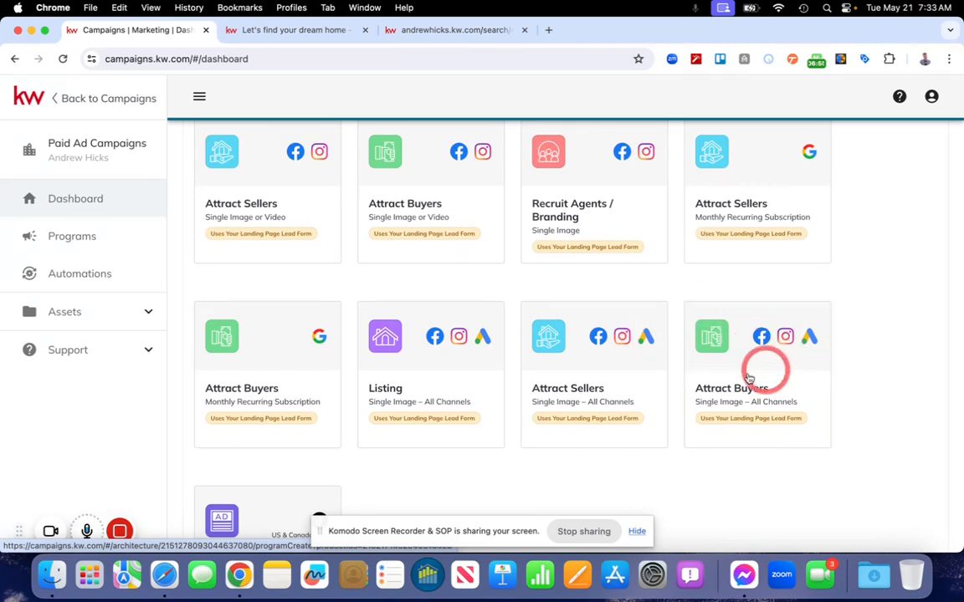
pyautogui.scroll(-3, 769, 364)
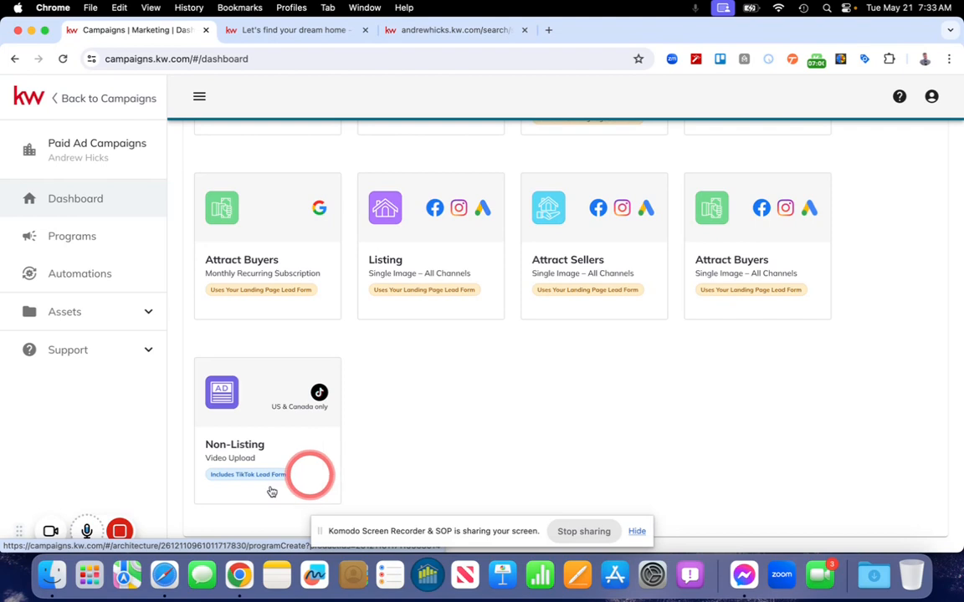
pyautogui.click(312, 441)
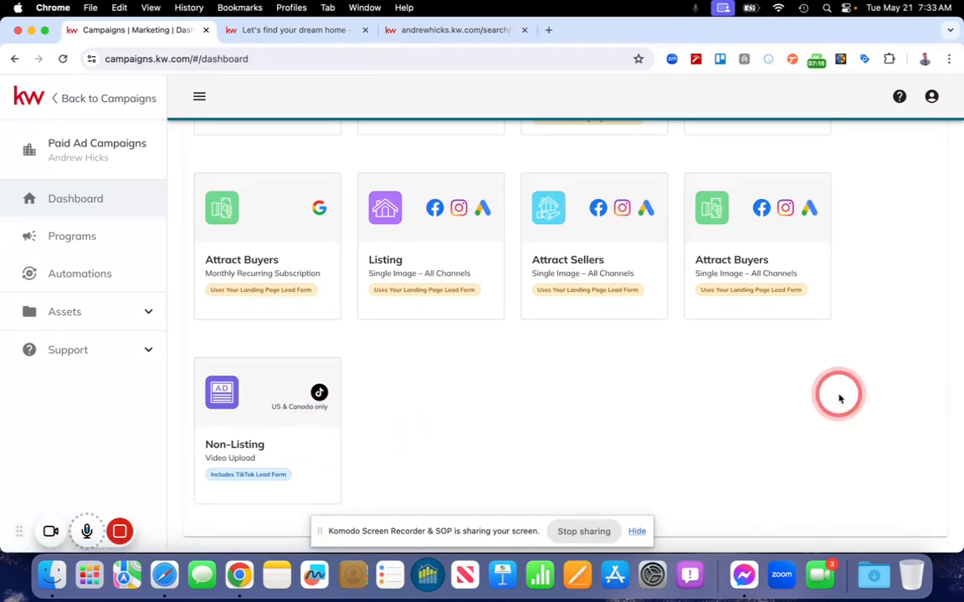
pyautogui.scroll(5, 888, 360)
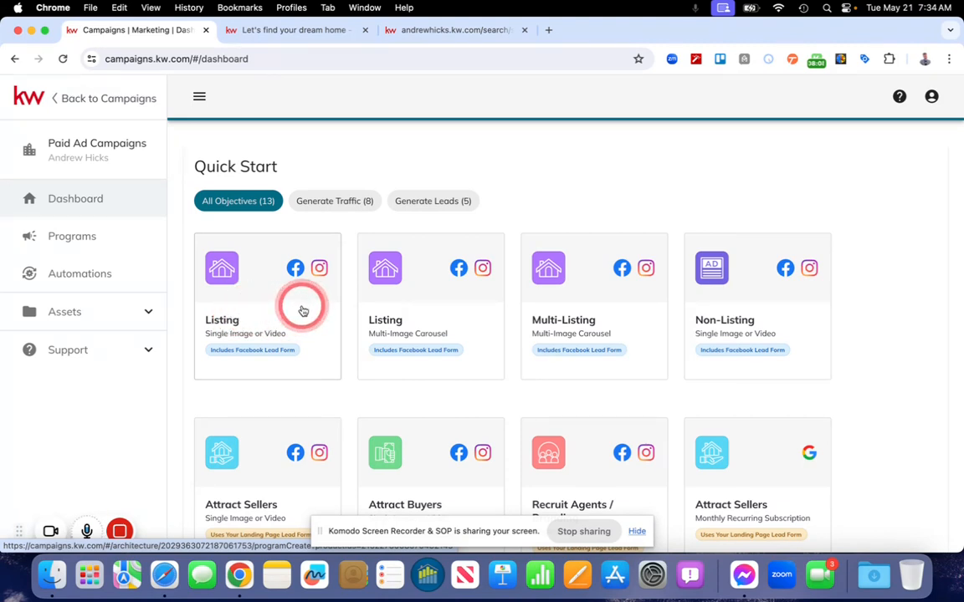
# Start a single-image Listing program for Facebook and Instagram with the Facebook lead form, and check which Facebook page is linked.
pyautogui.click(303, 311)
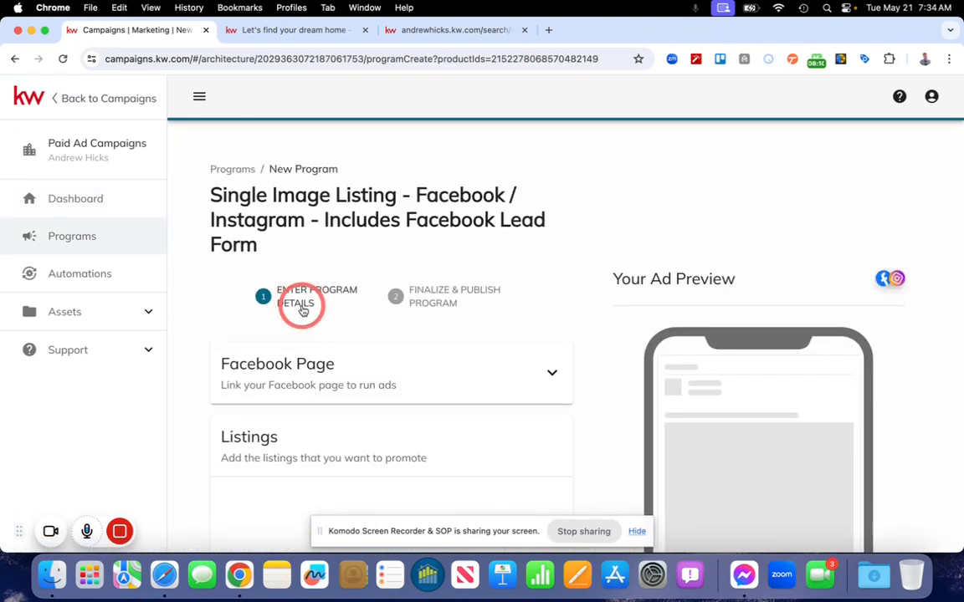
pyautogui.scroll(-3, 576, 303)
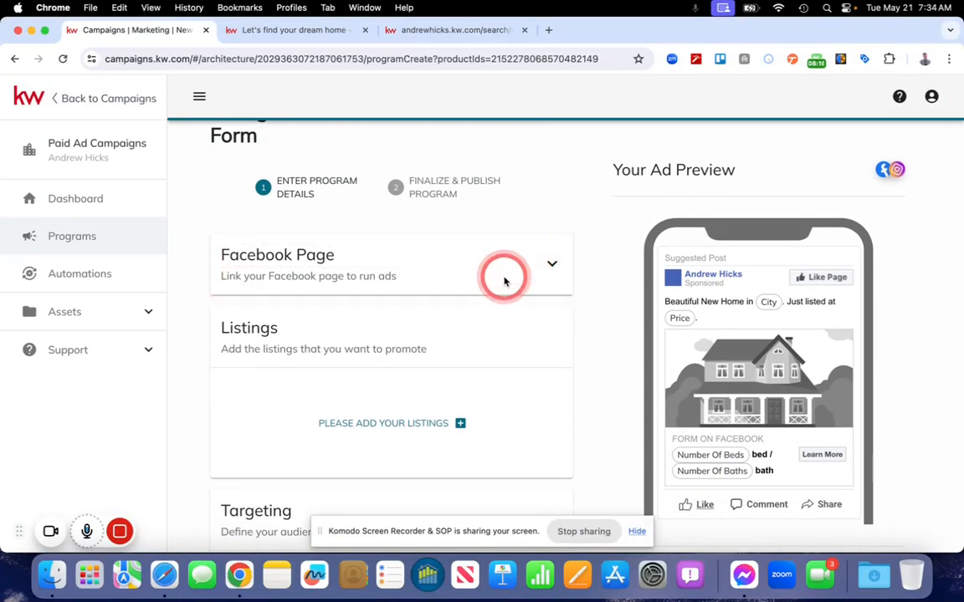
pyautogui.click(549, 265)
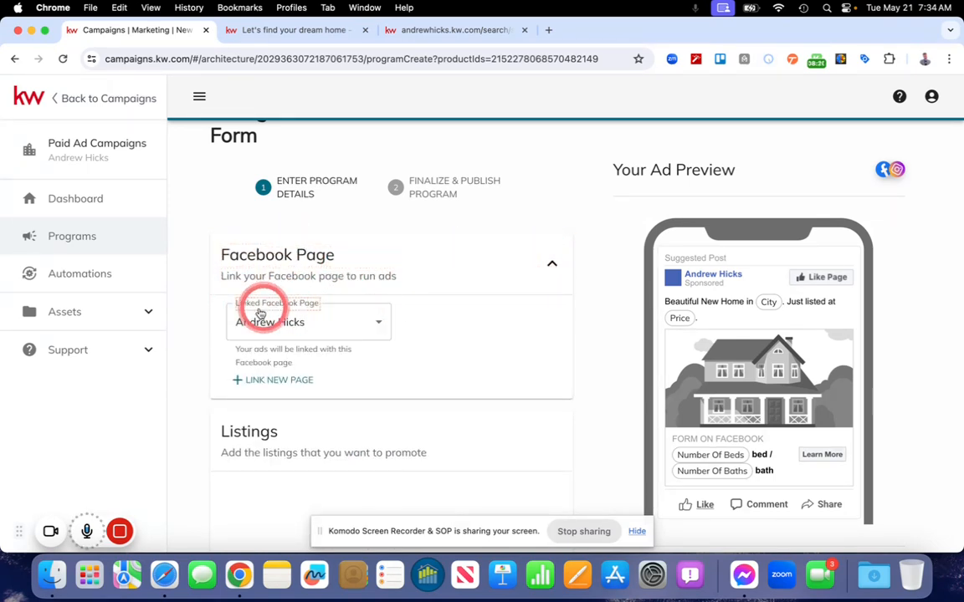
pyautogui.click(362, 326)
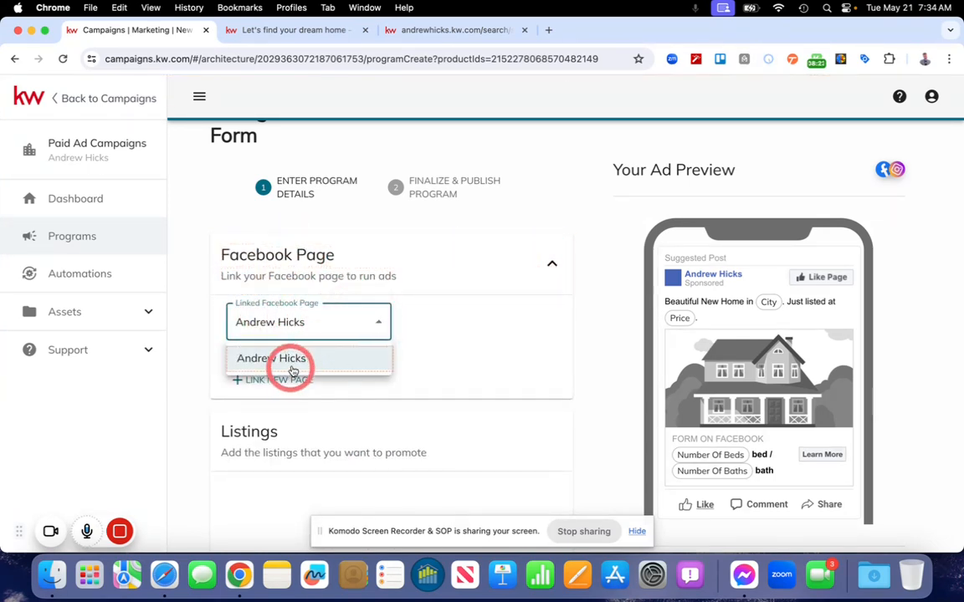
pyautogui.click(458, 341)
pyautogui.click(362, 323)
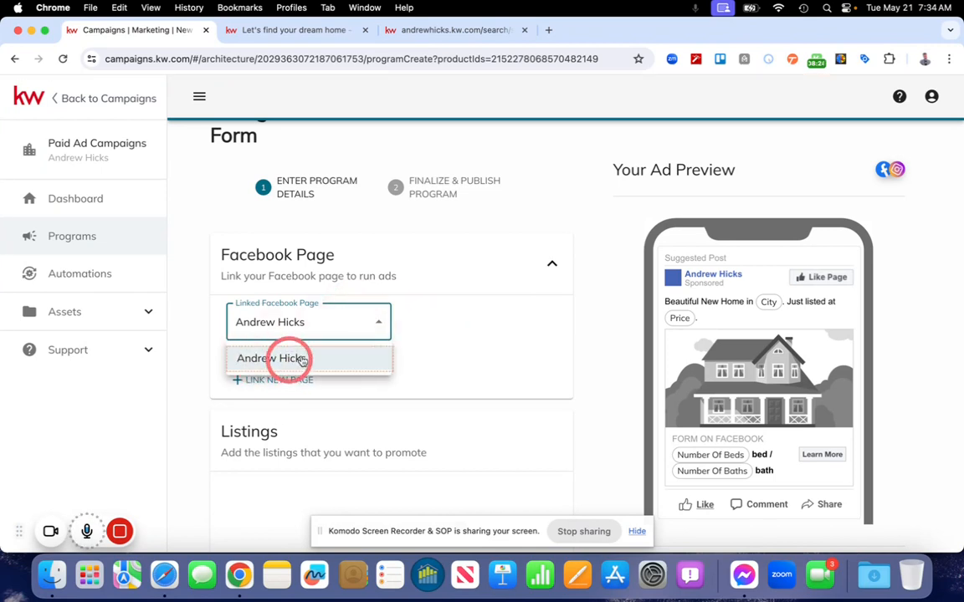
pyautogui.click(419, 339)
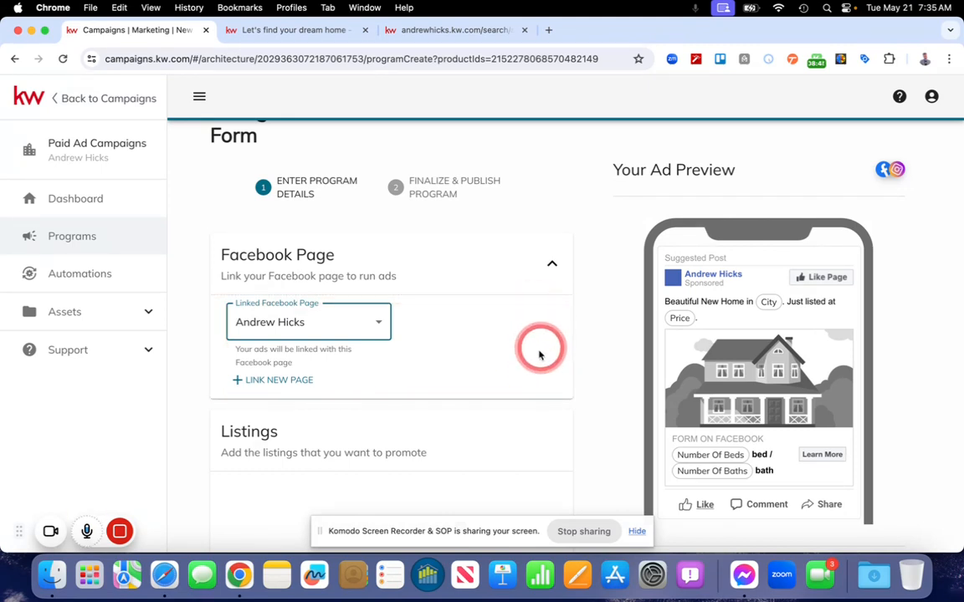
# Examine the program's Listings section, the agent website's home page, and the $675,000 Dunedin home in the open property search.
pyautogui.scroll(-3, 540, 356)
pyautogui.scroll(-1, 540, 356)
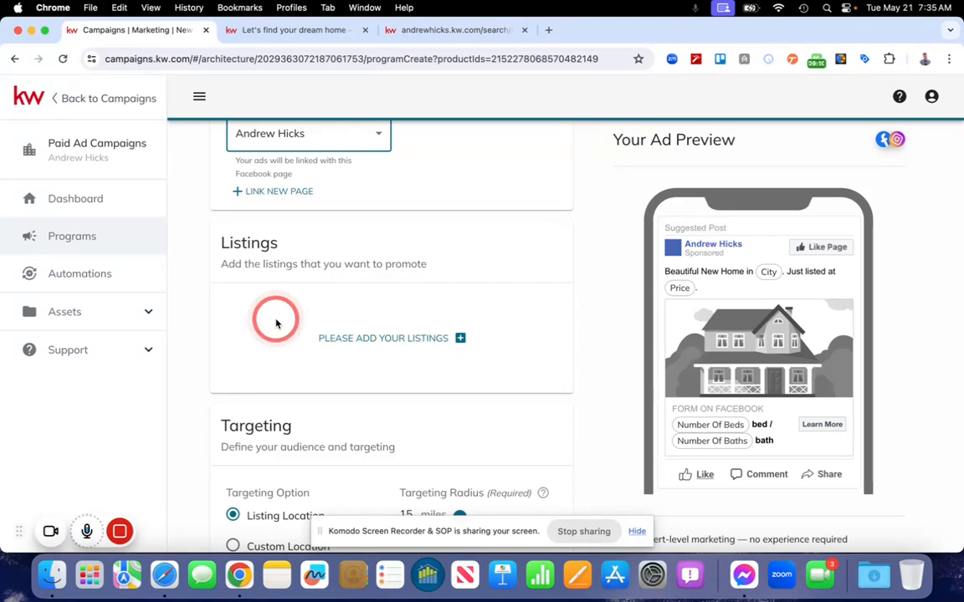
pyautogui.click(338, 34)
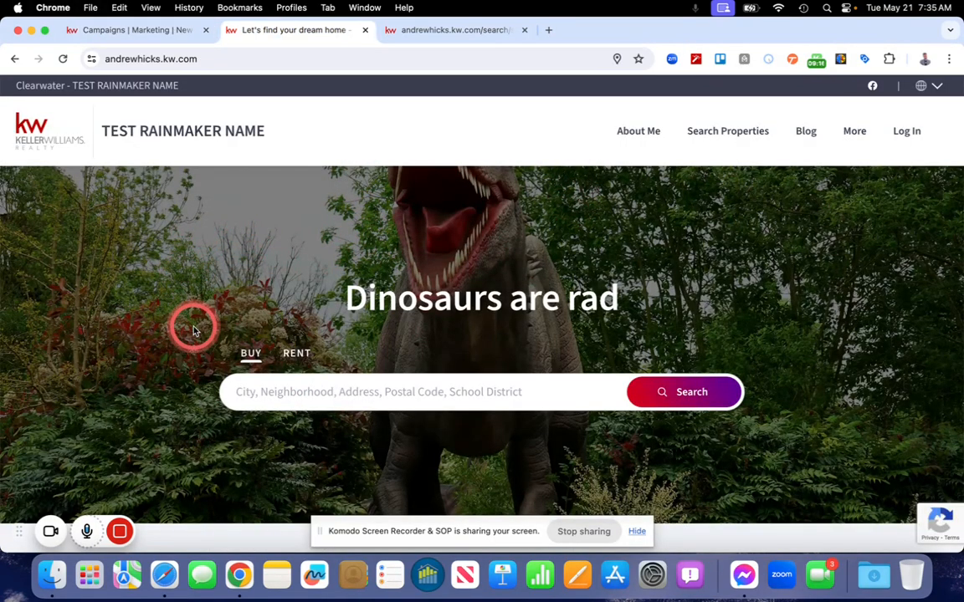
pyautogui.scroll(-2, 192, 327)
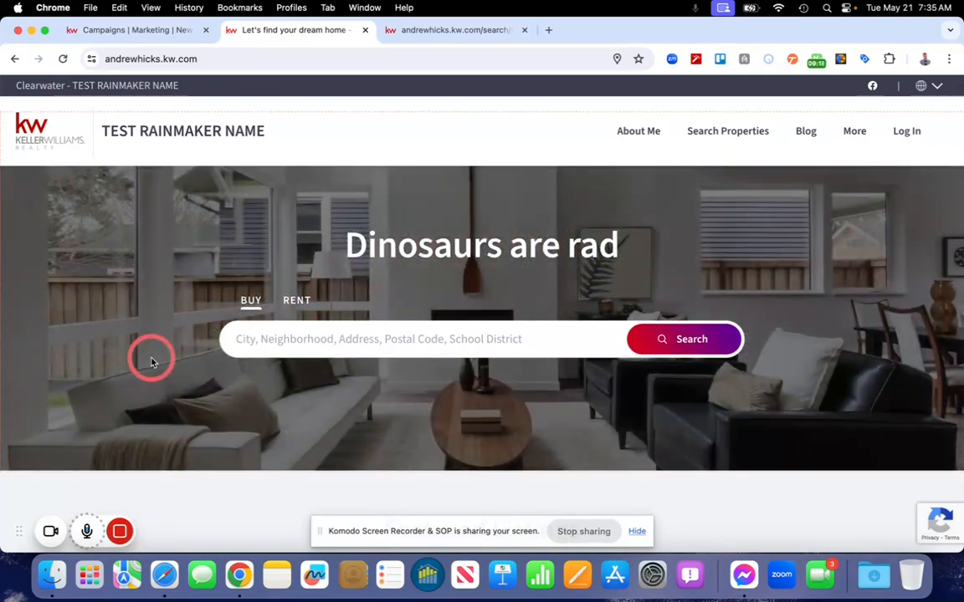
pyautogui.scroll(-5, 148, 358)
pyautogui.scroll(-3, 151, 358)
pyautogui.scroll(10, 151, 360)
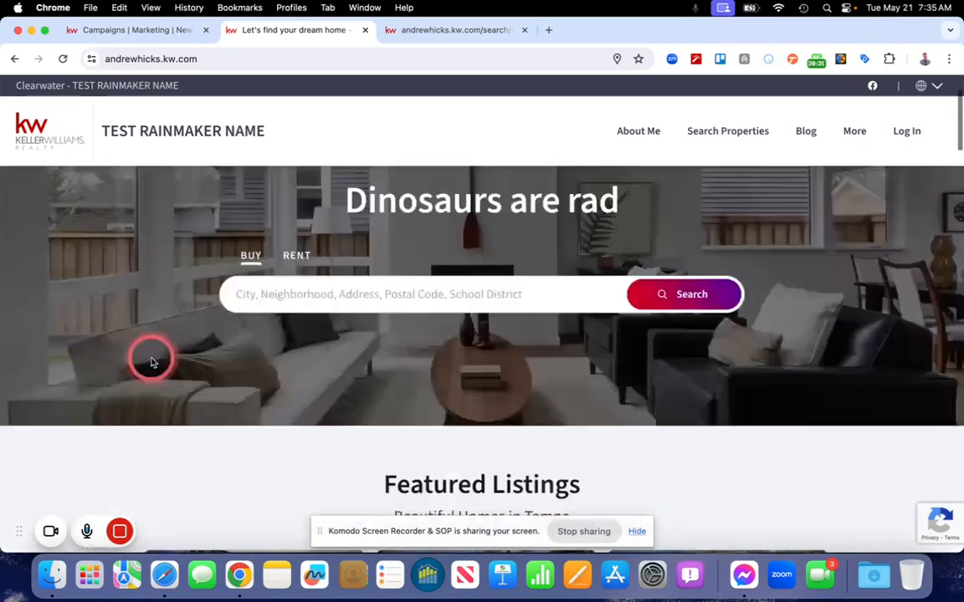
pyautogui.click(457, 33)
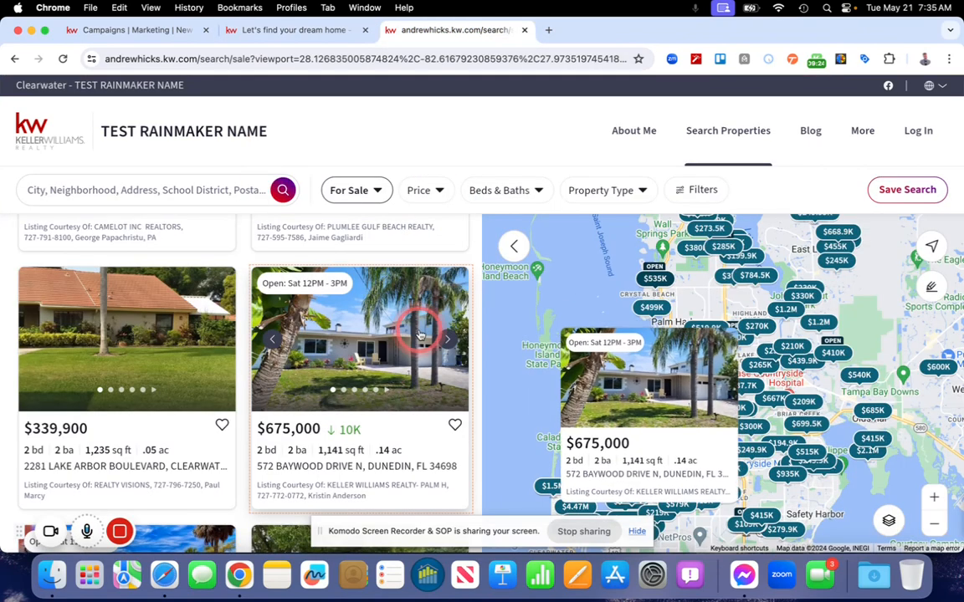
pyautogui.click(387, 327)
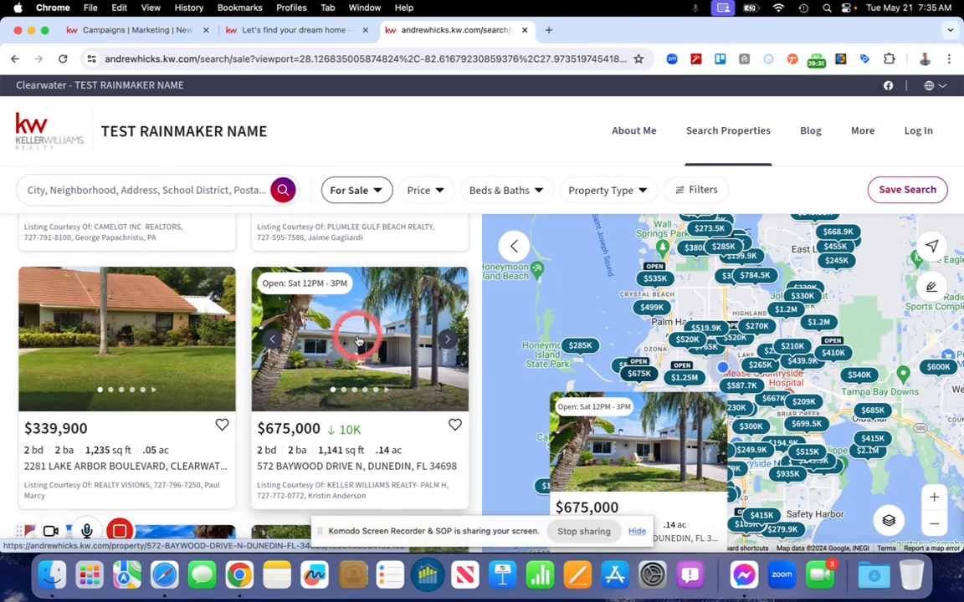
# Open the $675,000 Dunedin home and examine its photos, overview, contact form, cost history, neighborhood and similar-homes sections.
pyautogui.click(359, 339)
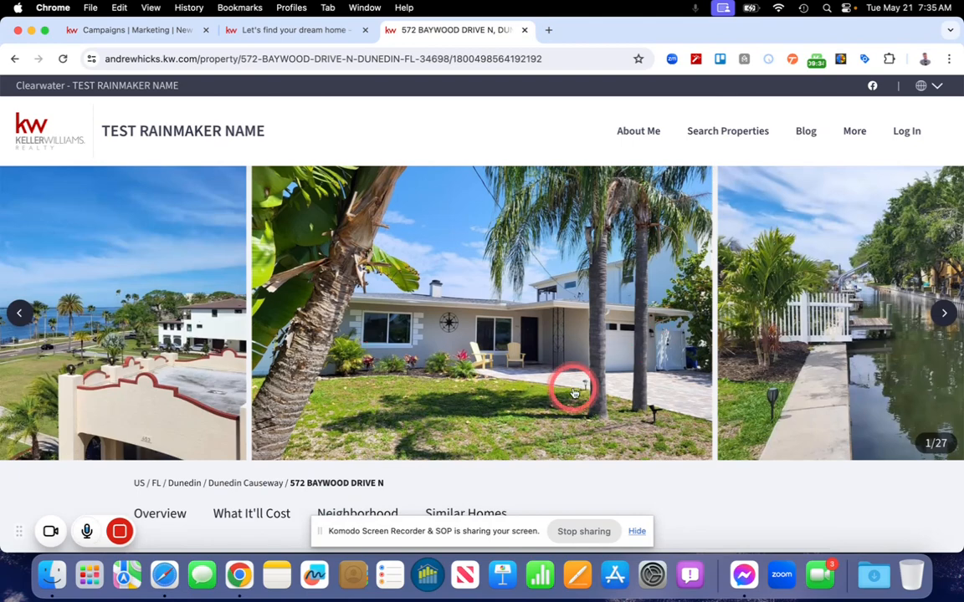
pyautogui.scroll(-5, 569, 387)
pyautogui.scroll(-1, 538, 373)
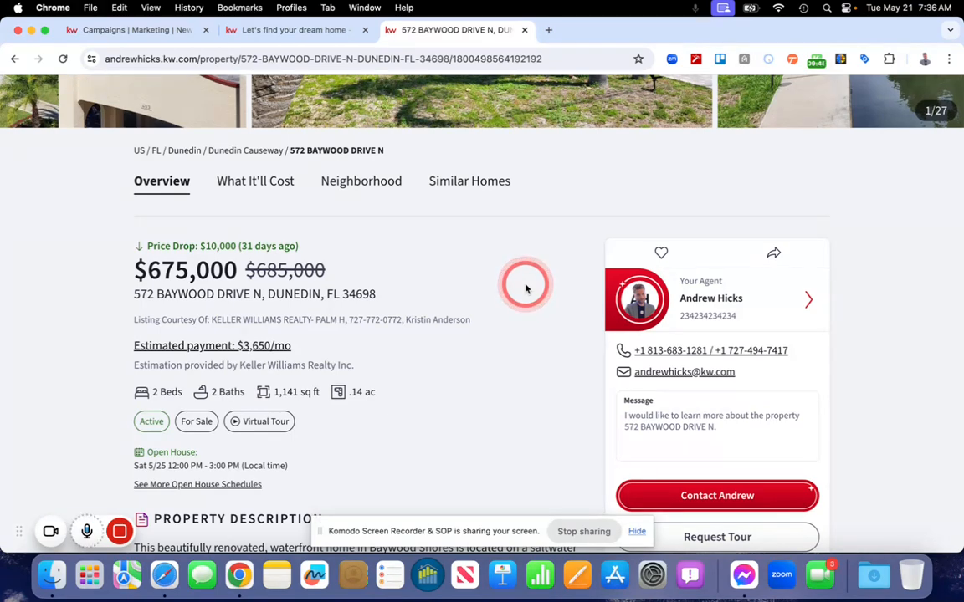
pyautogui.scroll(-2, 585, 355)
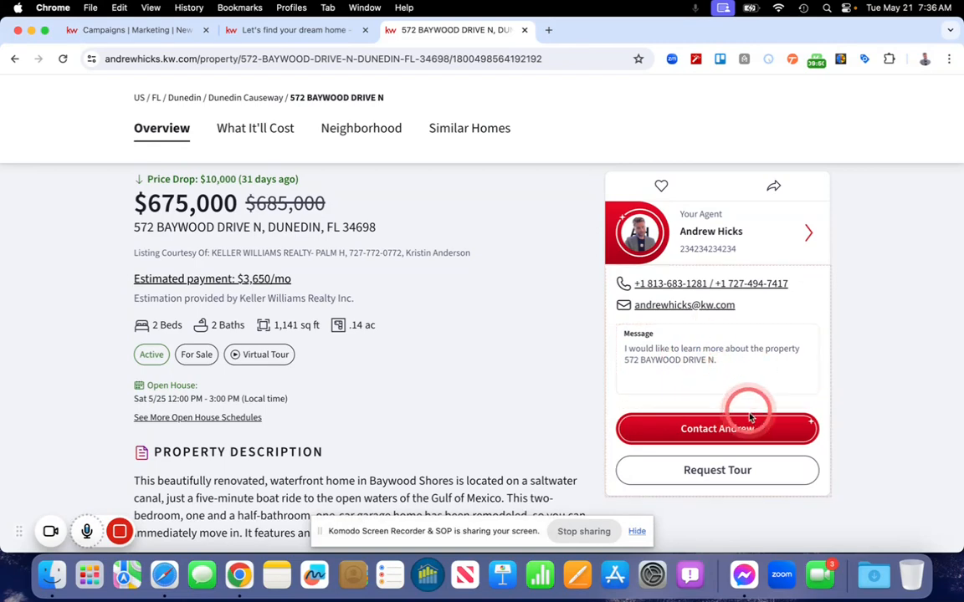
pyautogui.scroll(-10, 527, 353)
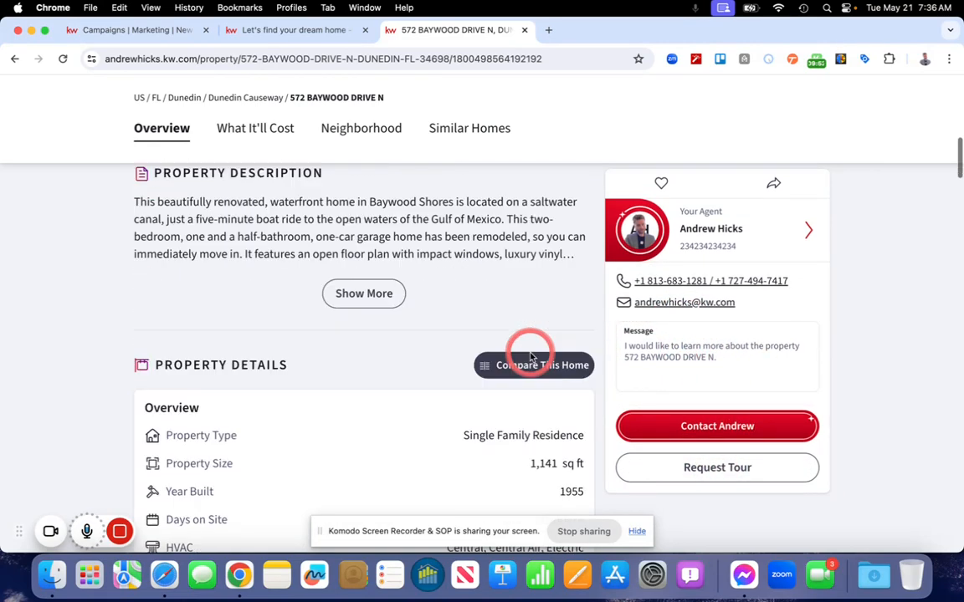
pyautogui.scroll(-15, 529, 355)
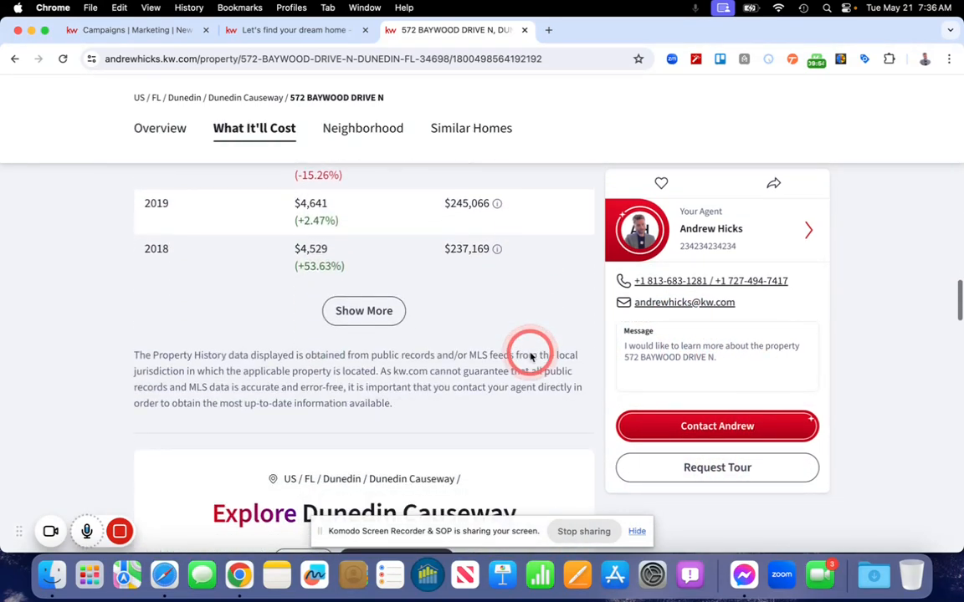
pyautogui.scroll(-15, 529, 353)
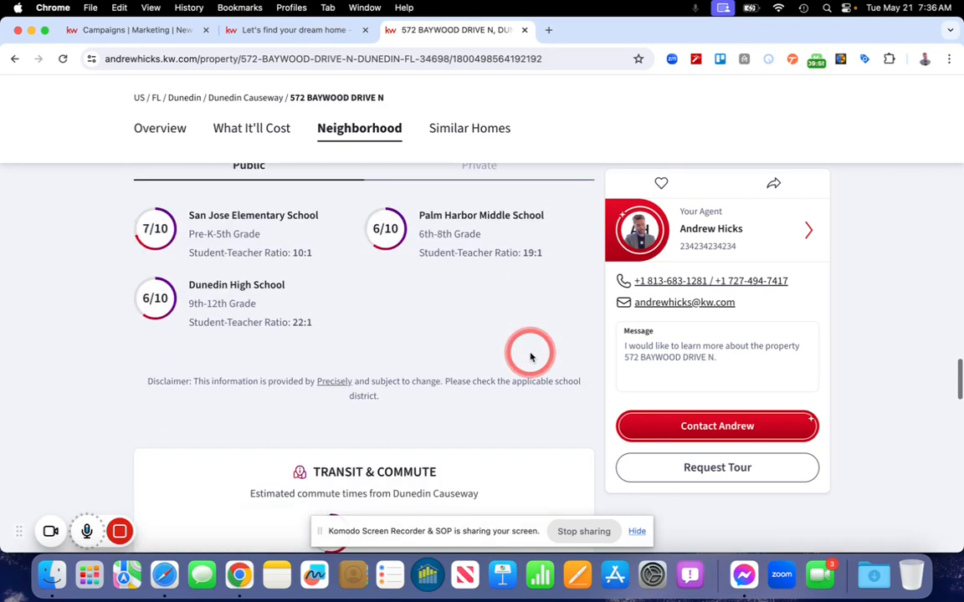
pyautogui.scroll(-3, 529, 355)
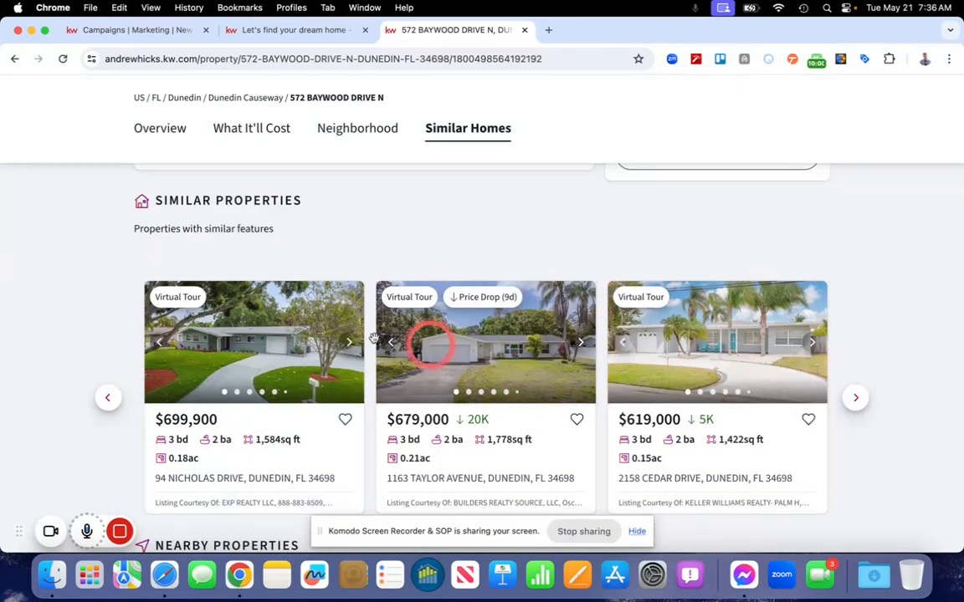
pyautogui.scroll(12, 583, 252)
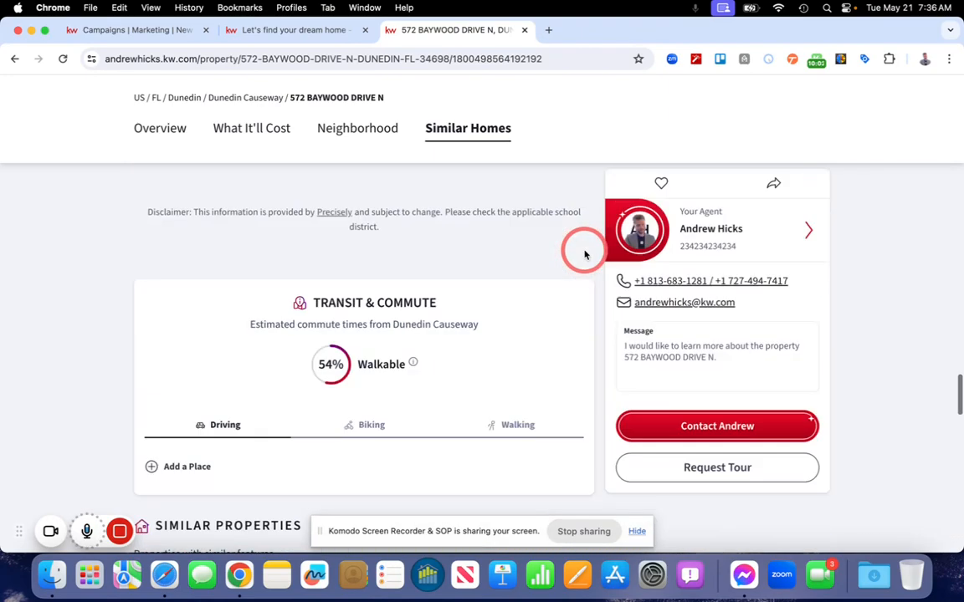
pyautogui.click(577, 246)
pyautogui.scroll(10, 535, 251)
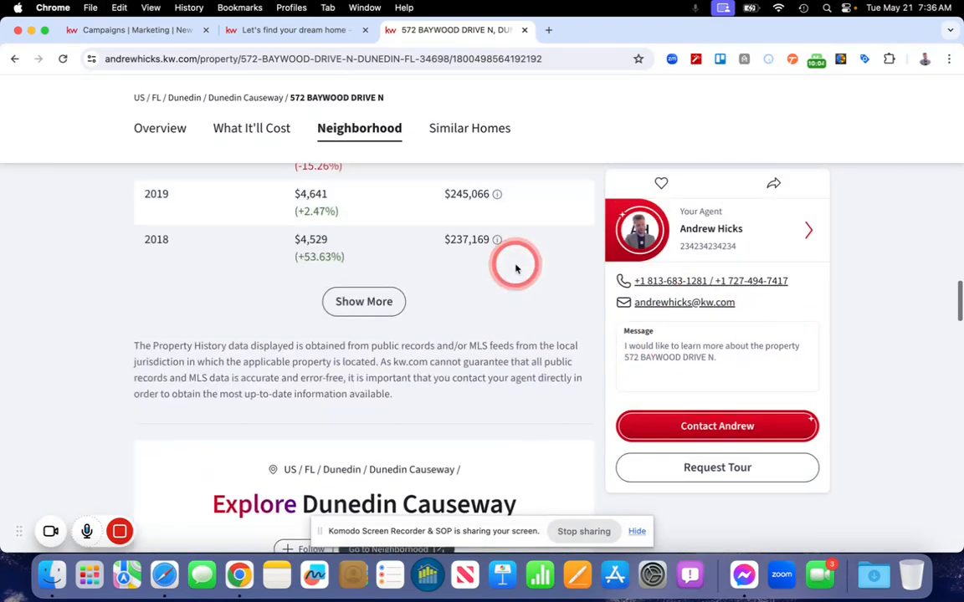
pyautogui.scroll(12, 516, 268)
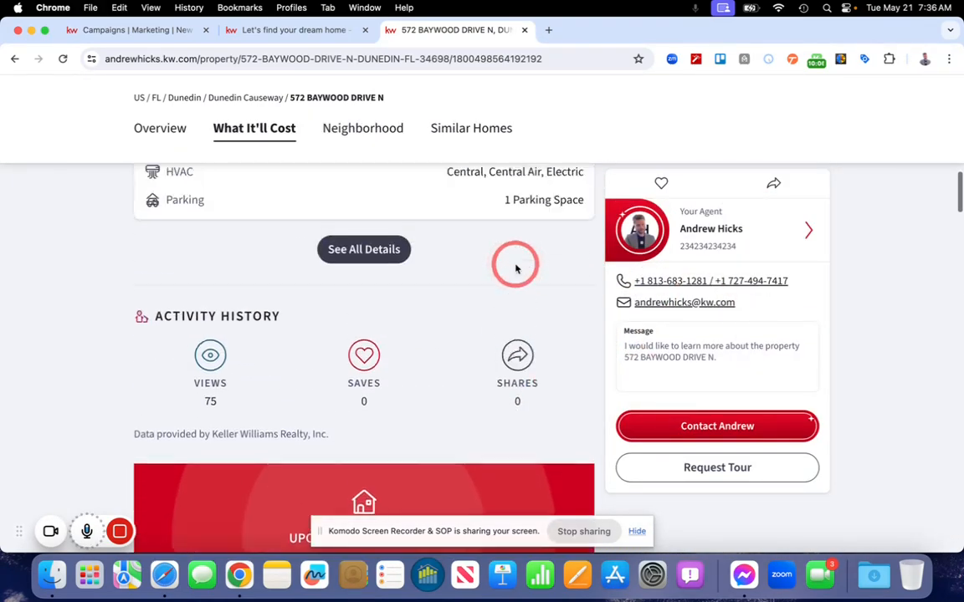
pyautogui.scroll(10, 516, 268)
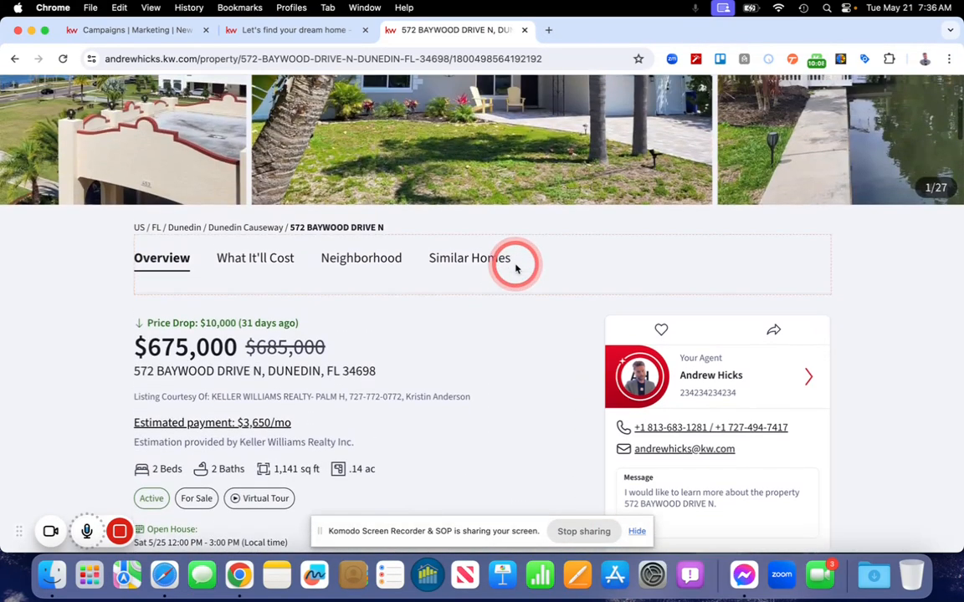
pyautogui.scroll(2, 516, 269)
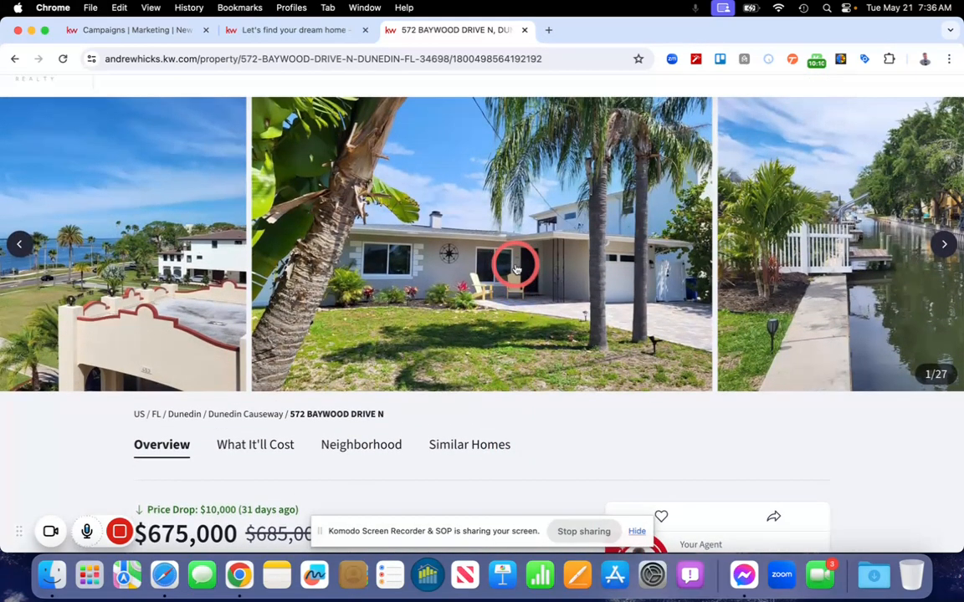
pyautogui.scroll(-5, 428, 322)
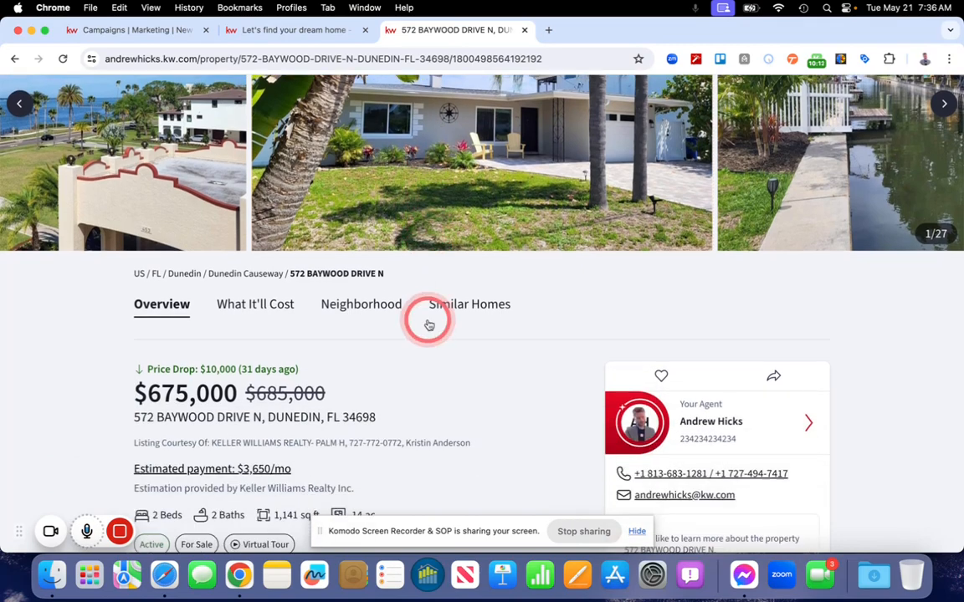
# Copy the Dunedin home's full address from the property overview.
pyautogui.moveTo(143, 273); pyautogui.dragTo(378, 285)
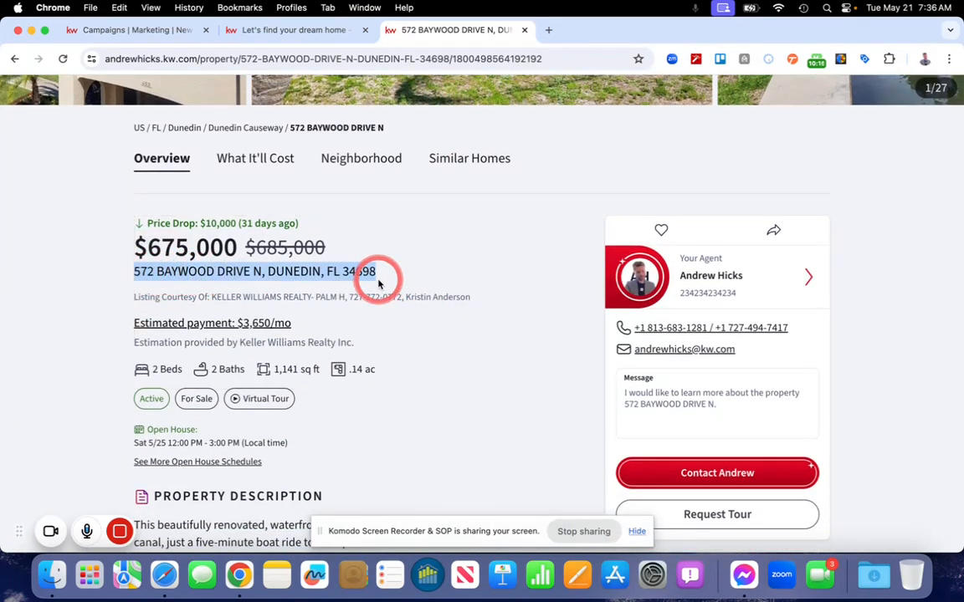
pyautogui.rightClick(325, 272)
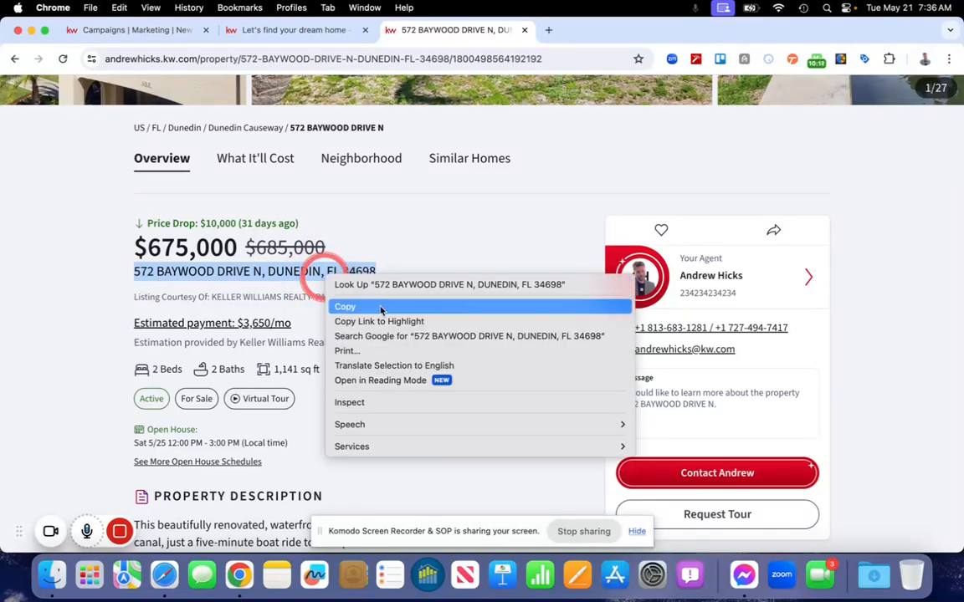
pyautogui.click(379, 307)
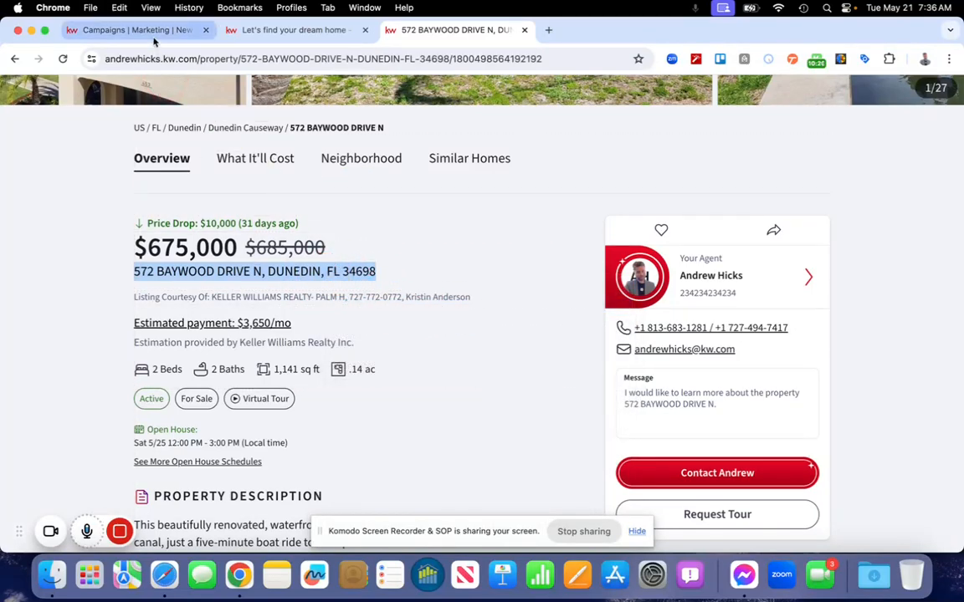
# Return to the ad program, start adding a listing to promote, and open the filters for the listing selection.
pyautogui.click(139, 31)
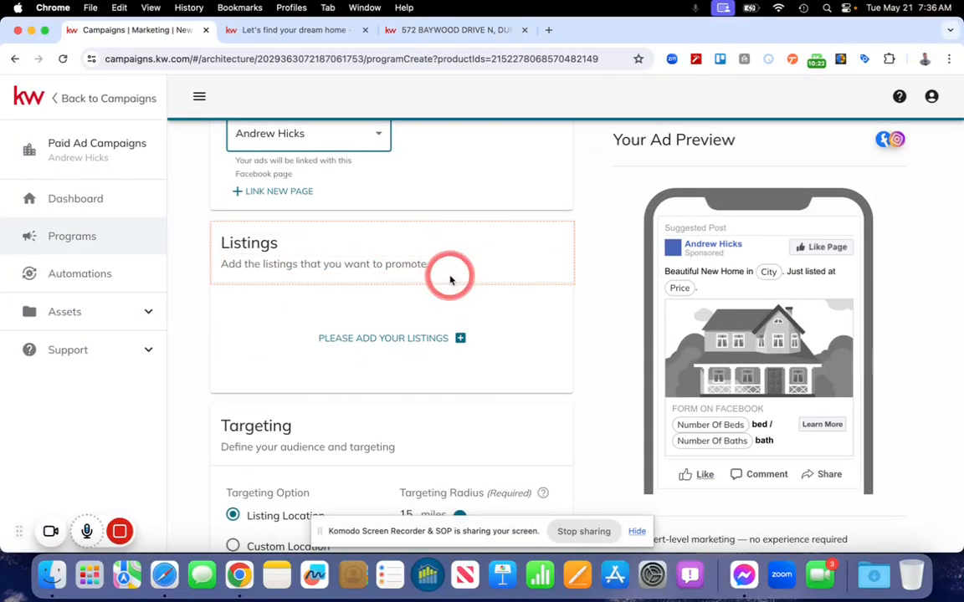
pyautogui.click(394, 337)
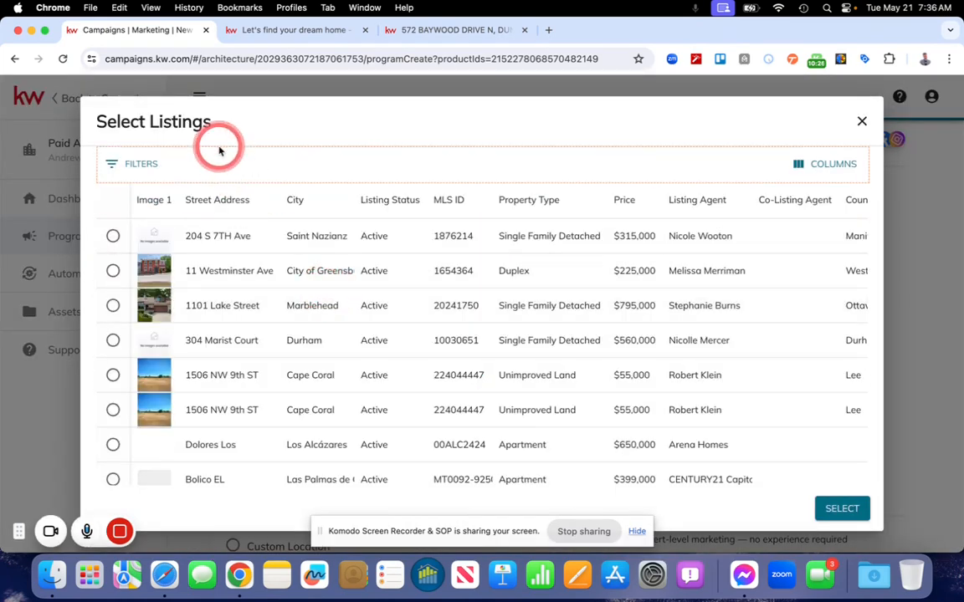
pyautogui.click(107, 160)
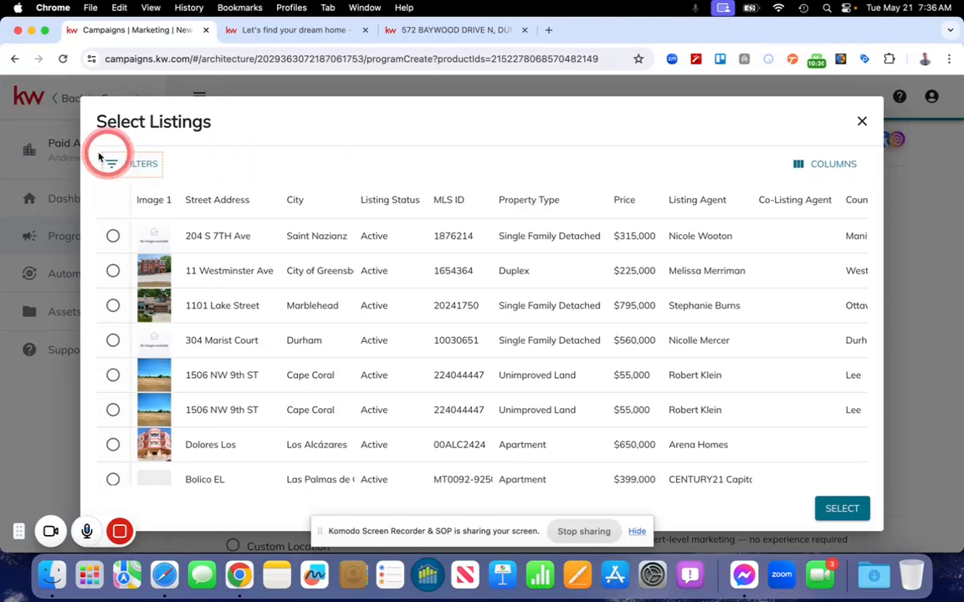
pyautogui.click(110, 162)
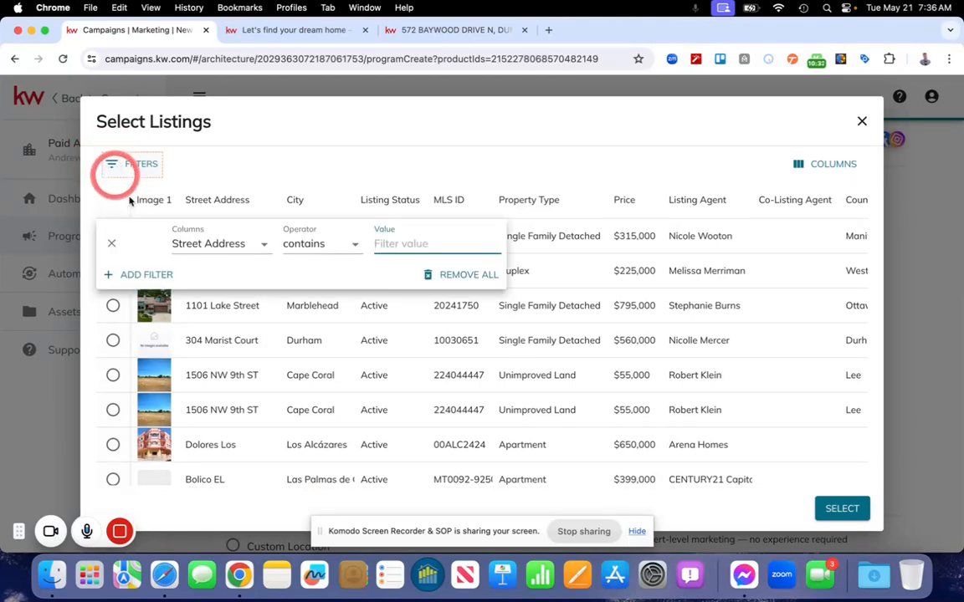
# Try to filter the listings by Street Address containing the Dunedin home's copied full address.
pyautogui.click(483, 243)
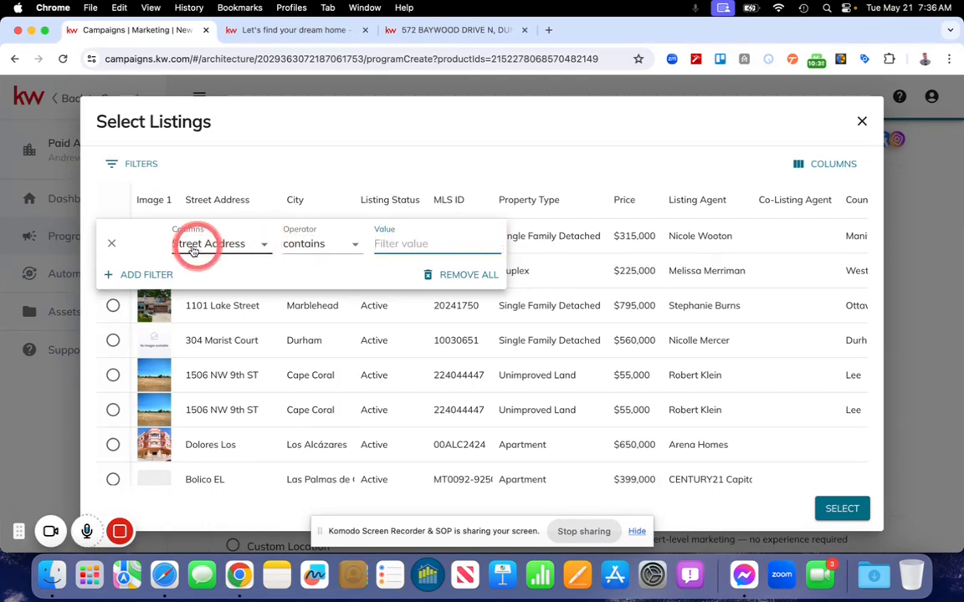
pyautogui.click(260, 245)
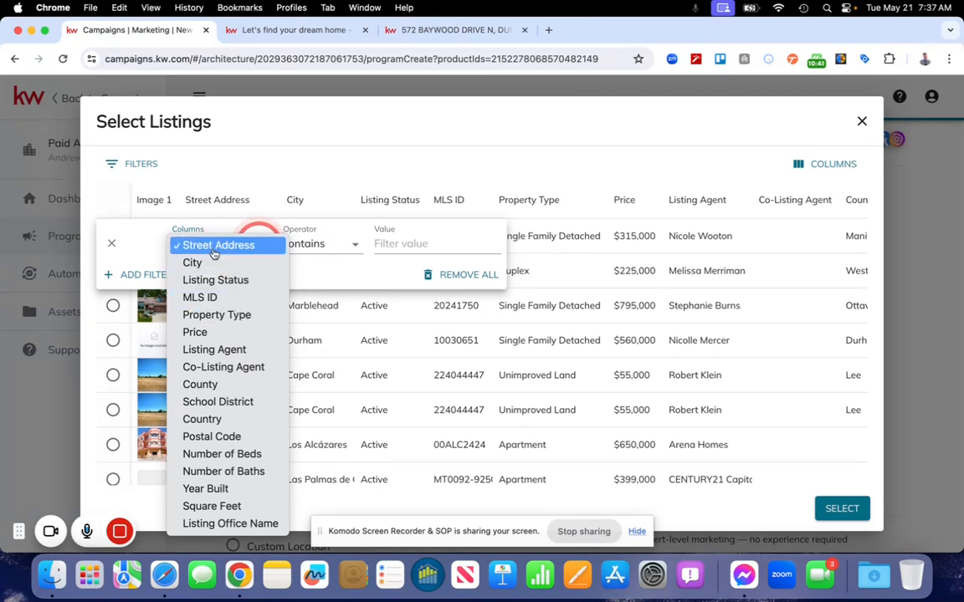
pyautogui.click(251, 244)
pyautogui.click(427, 242)
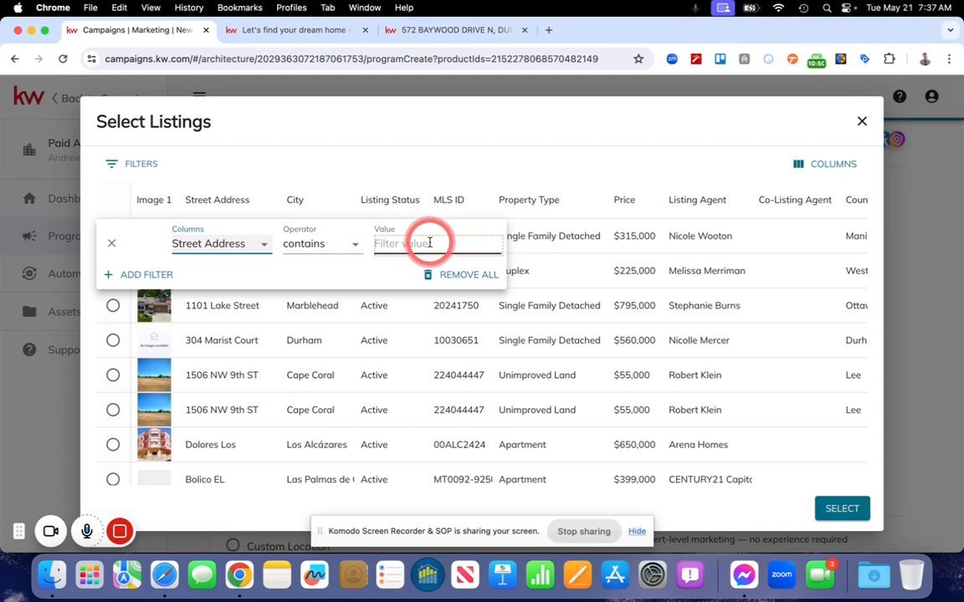
pyautogui.press('super+v')
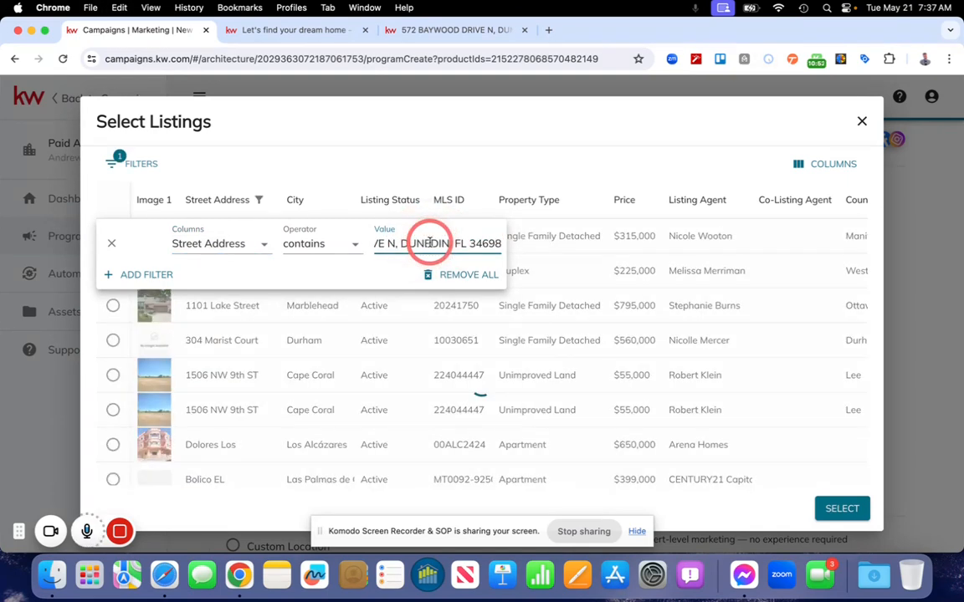
pyautogui.click(432, 171)
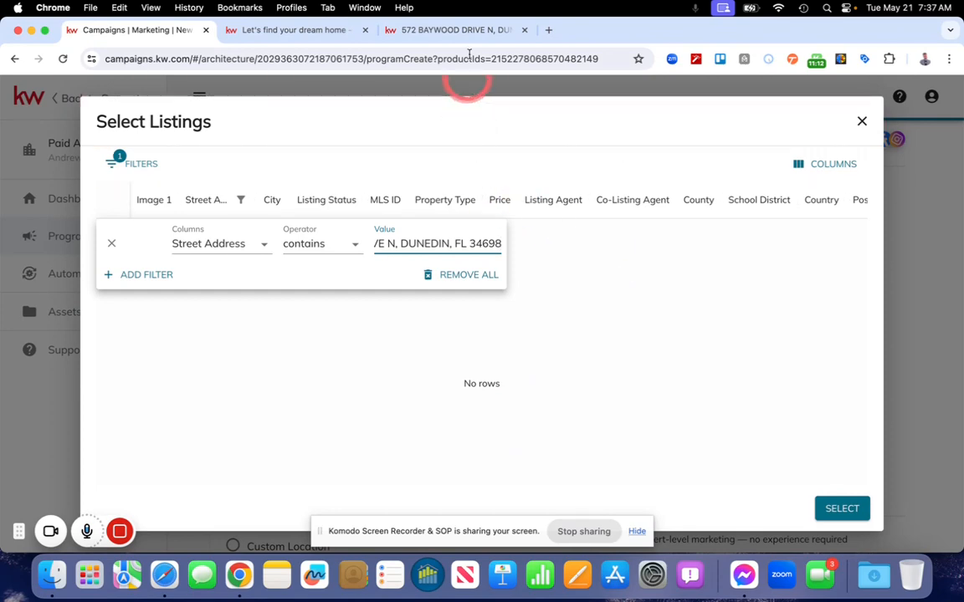
# Open the full property details on the Dunedin home's page and copy its MLS number.
pyautogui.click(401, 32)
pyautogui.scroll(-5, 360, 366)
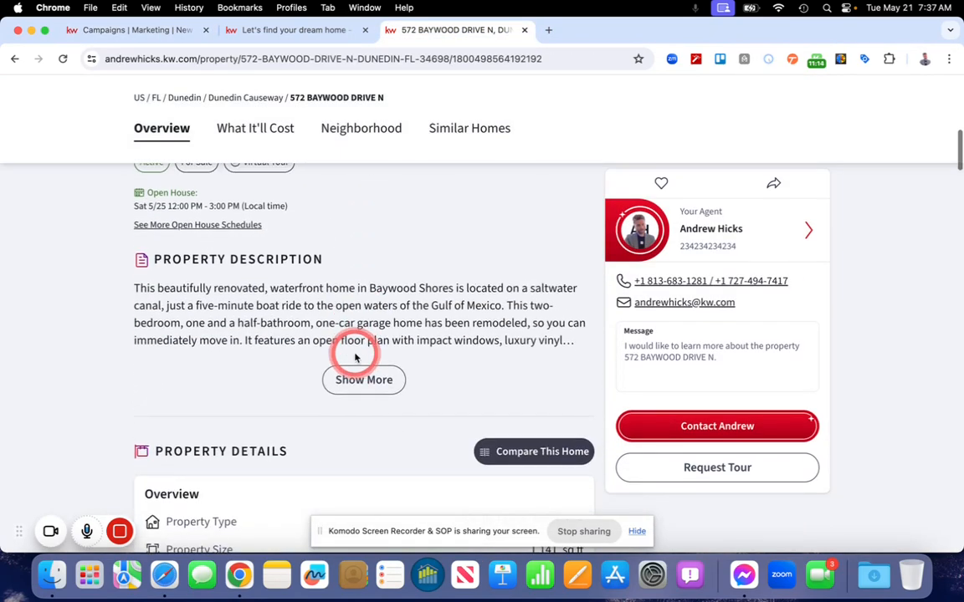
pyautogui.scroll(-5, 366, 378)
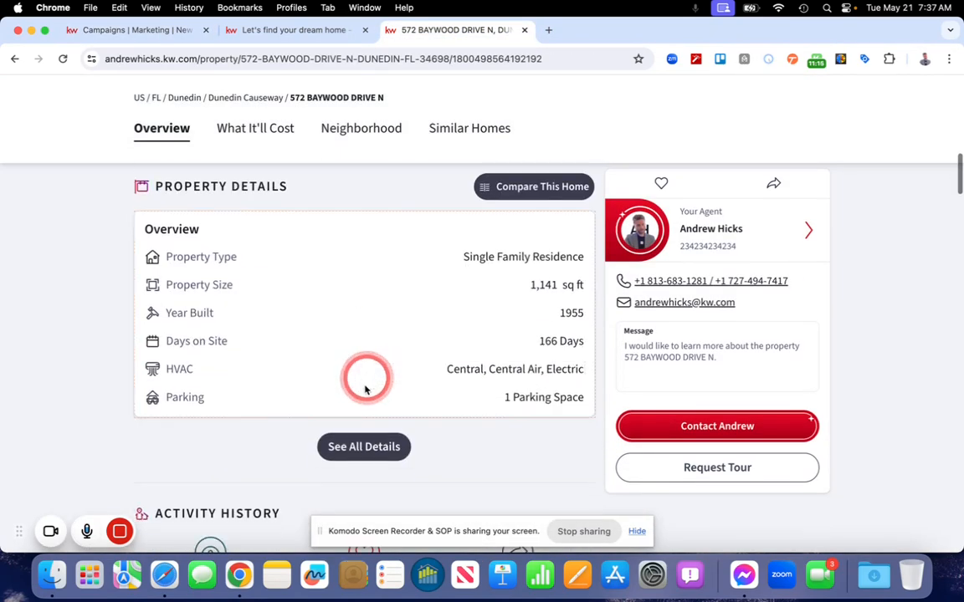
pyautogui.click(365, 445)
pyautogui.scroll(-5, 400, 381)
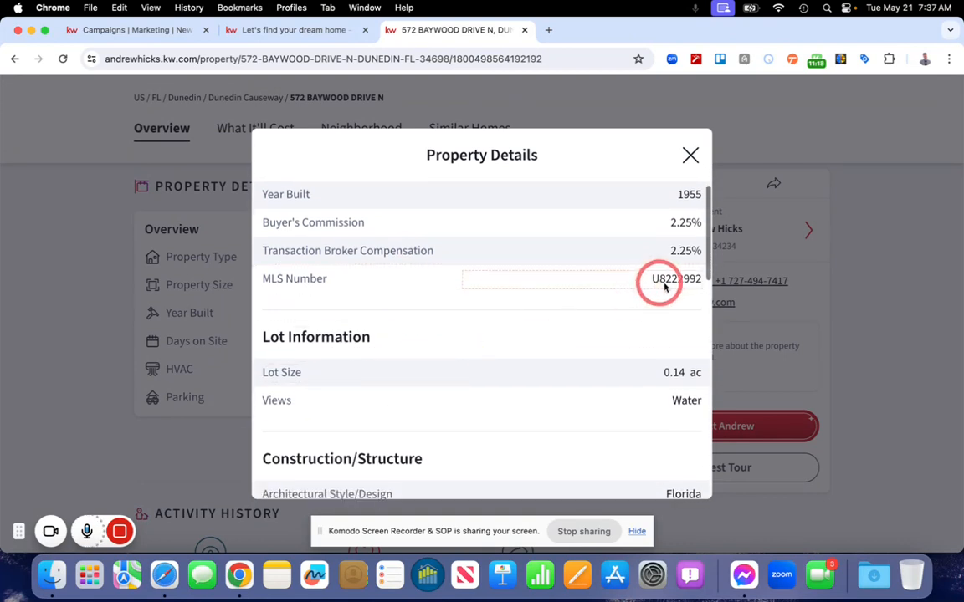
pyautogui.moveTo(652, 282); pyautogui.dragTo(697, 286)
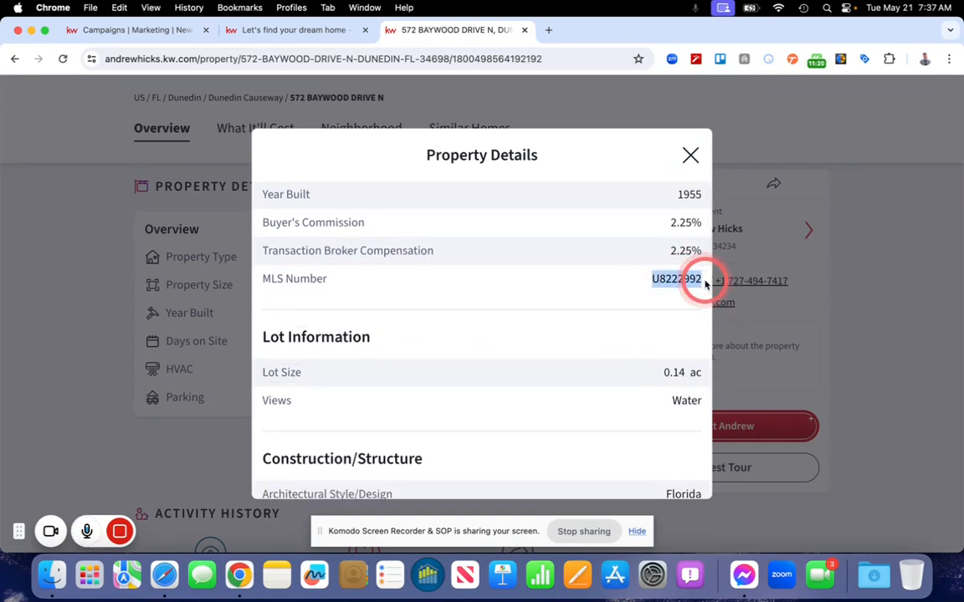
# Return to the listing selection, try switching the filter to MLS ID containing U8222992, and remove that filter.
pyautogui.click(134, 30)
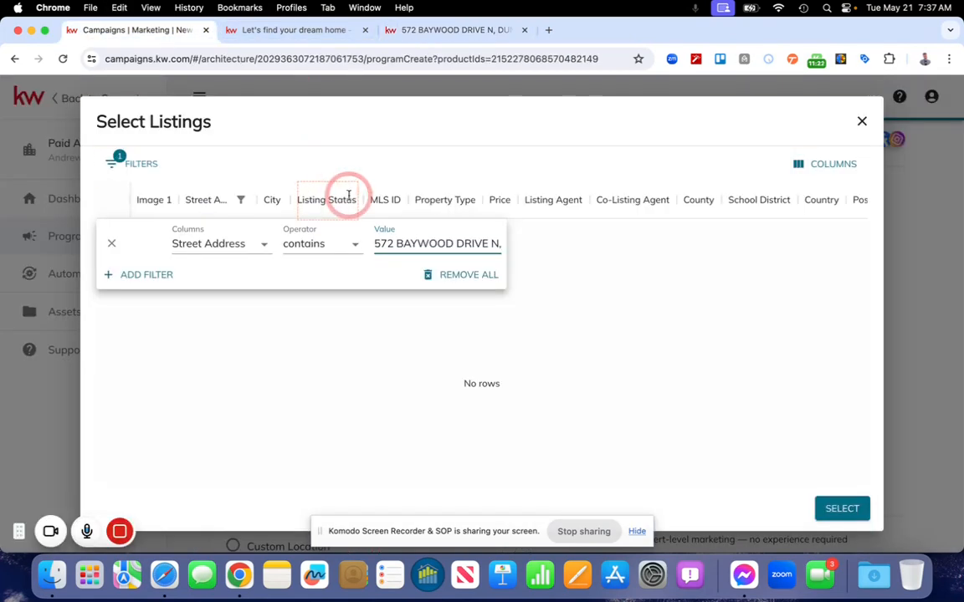
pyautogui.click(262, 243)
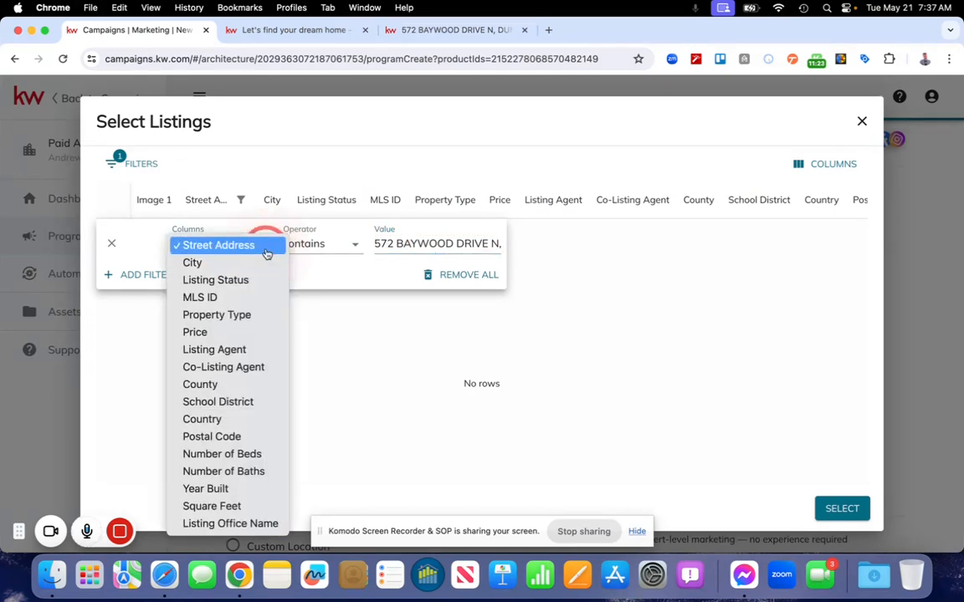
pyautogui.click(250, 297)
pyautogui.tripleClick(418, 246)
pyautogui.press('super+v')
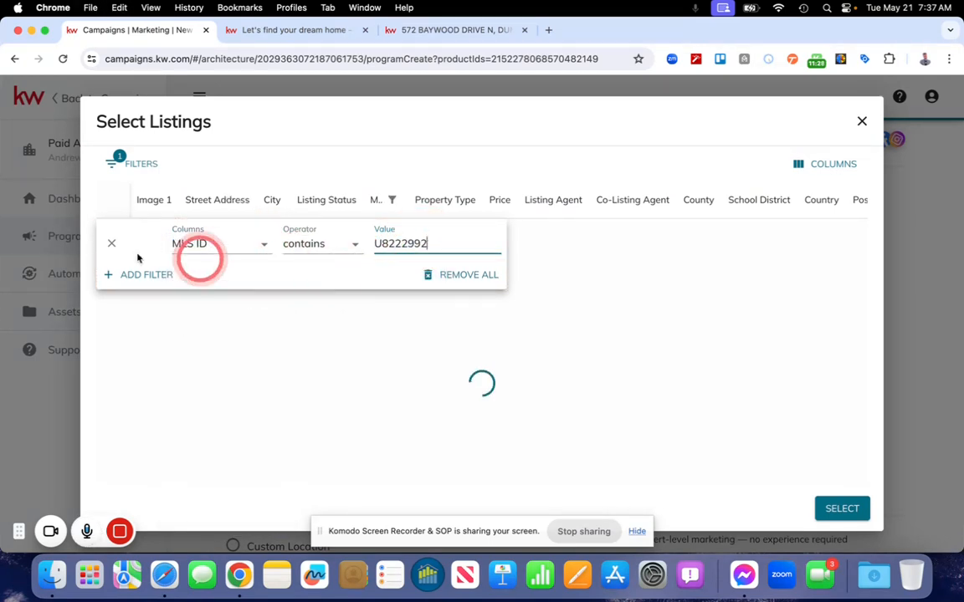
pyautogui.click(111, 244)
# Add a new listing filter for MLS ID containing U8222992.
pyautogui.click(112, 165)
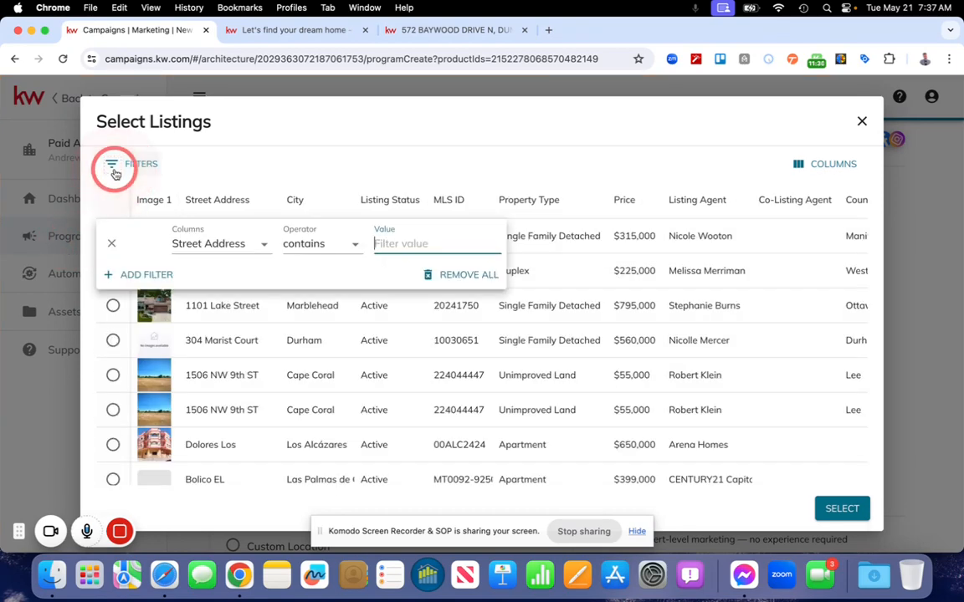
pyautogui.click(257, 245)
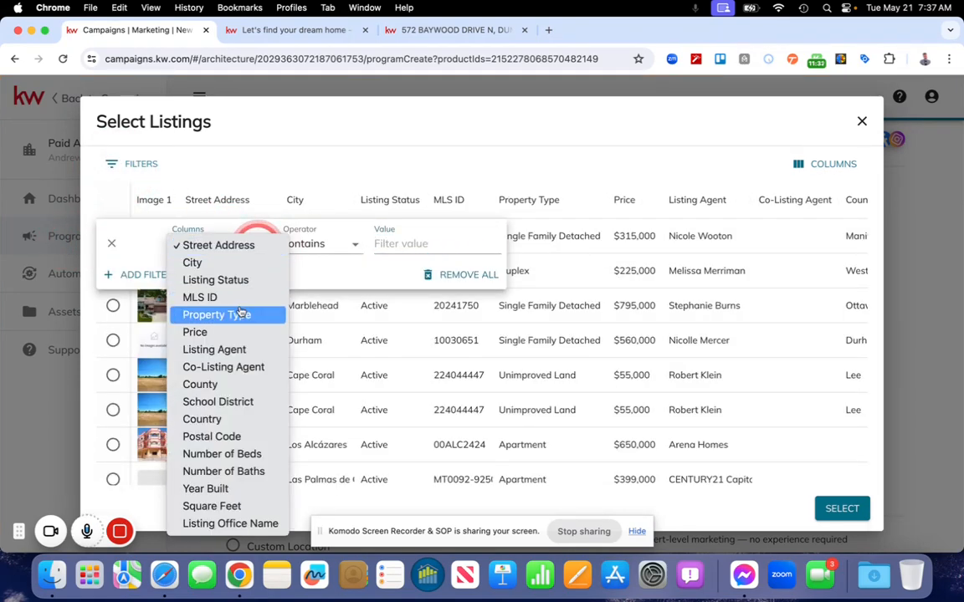
pyautogui.click(204, 297)
pyautogui.click(447, 244)
pyautogui.press('super+v')
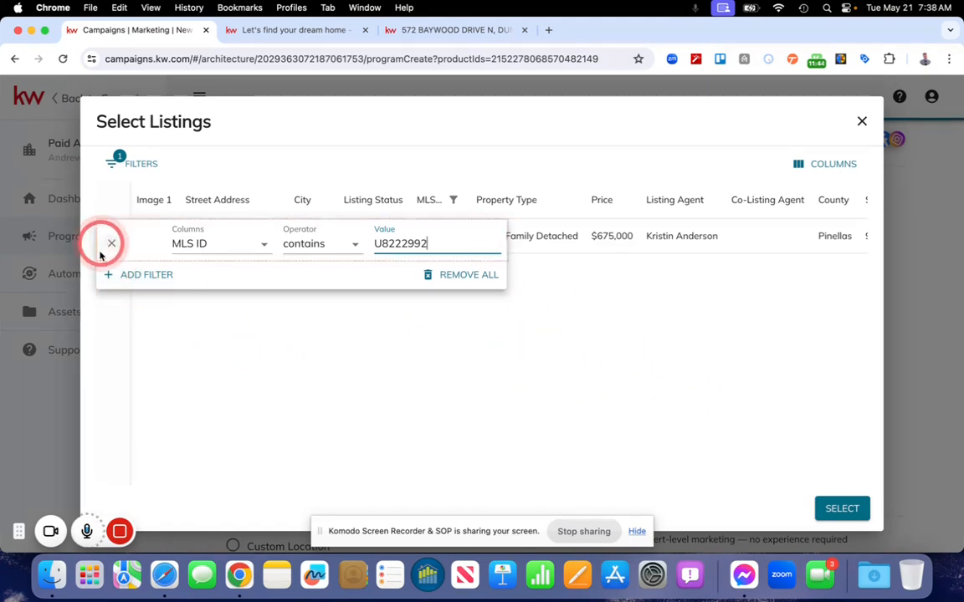
# Select the $675,000 Dunedin listing from the filtered results and add it to the ad.
pyautogui.click(563, 364)
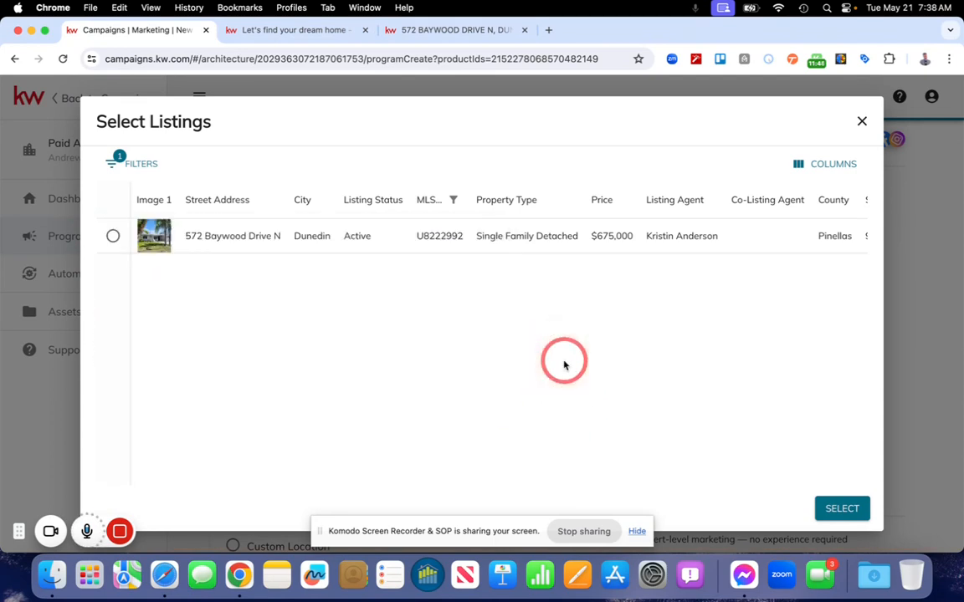
pyautogui.click(113, 238)
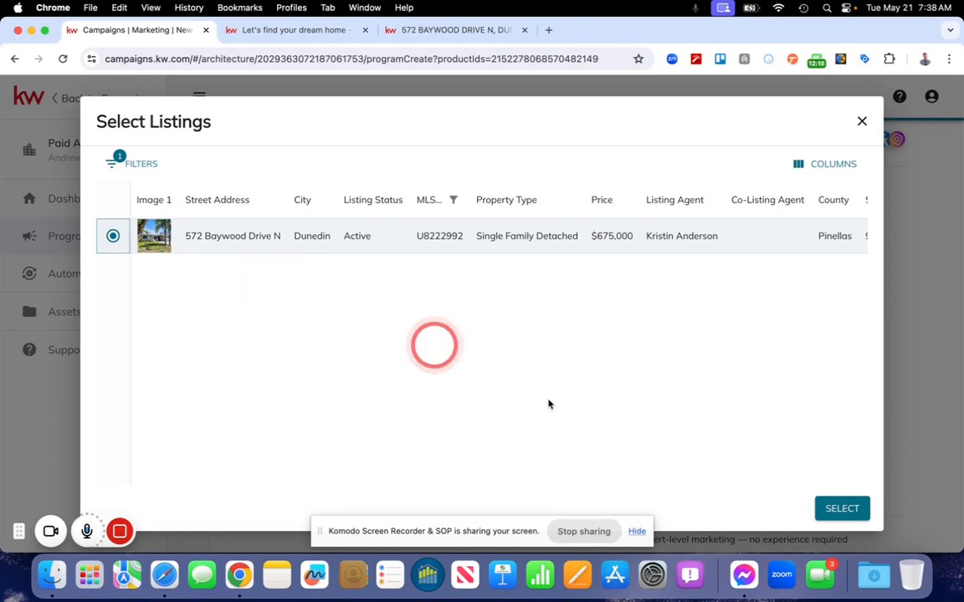
pyautogui.click(840, 509)
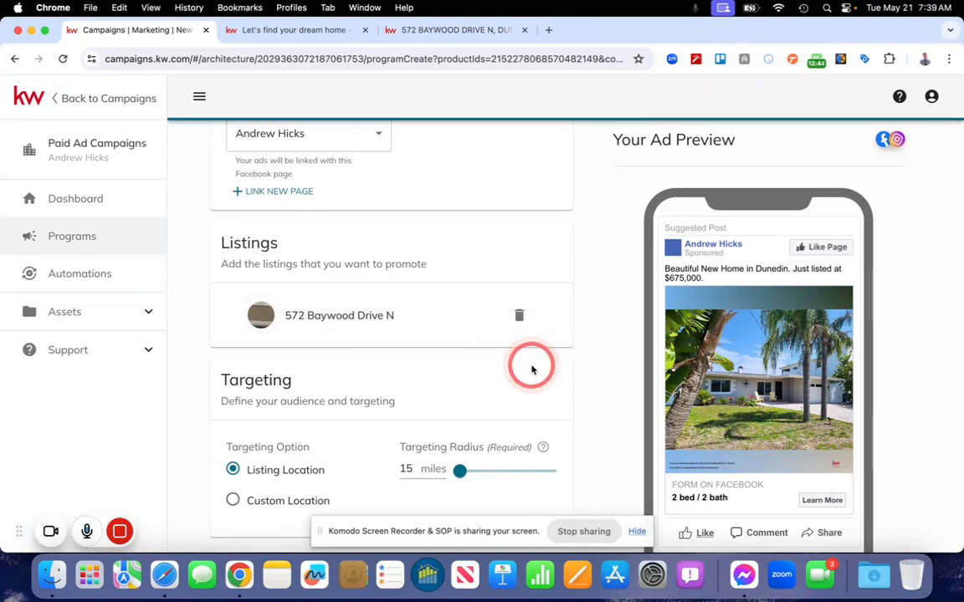
# Try the Custom Location targeting option and restore Listing Location.
pyautogui.scroll(-3, 466, 368)
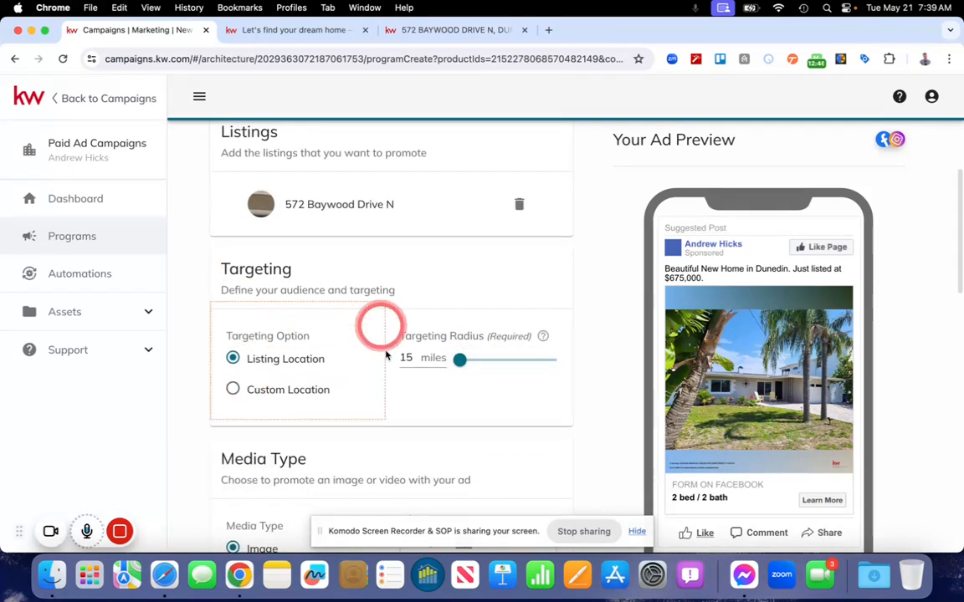
pyautogui.scroll(-1, 364, 323)
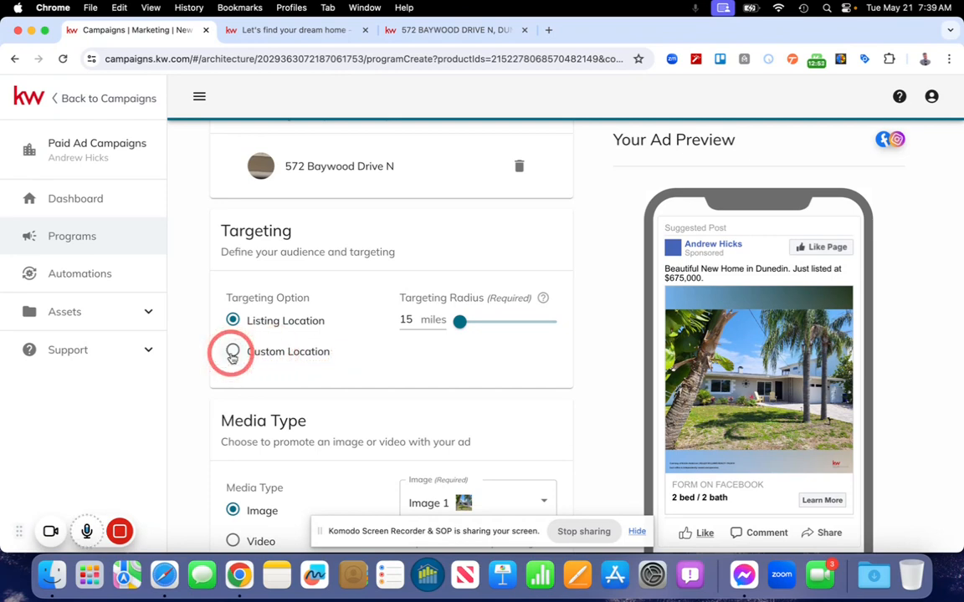
pyautogui.click(233, 352)
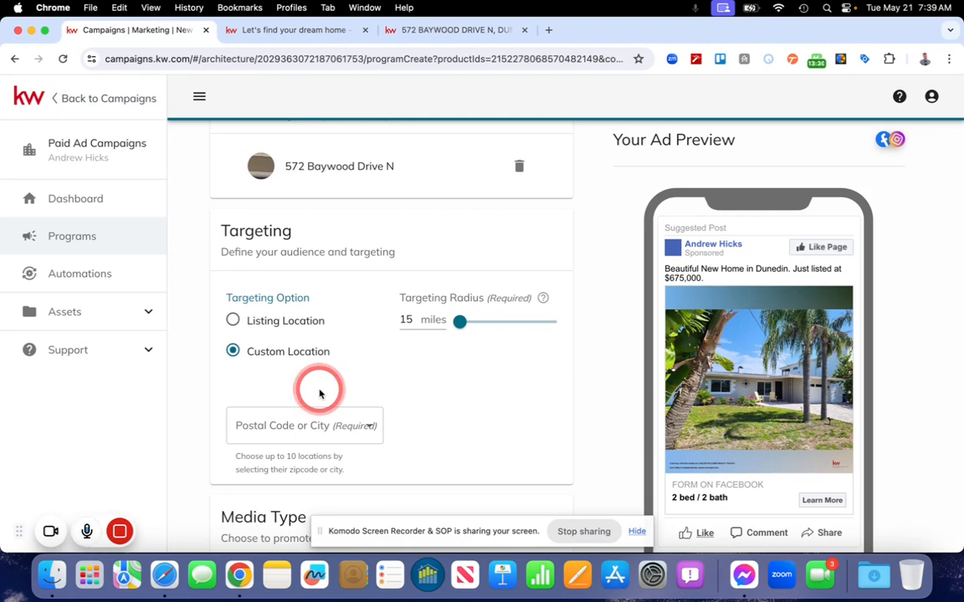
pyautogui.click(232, 321)
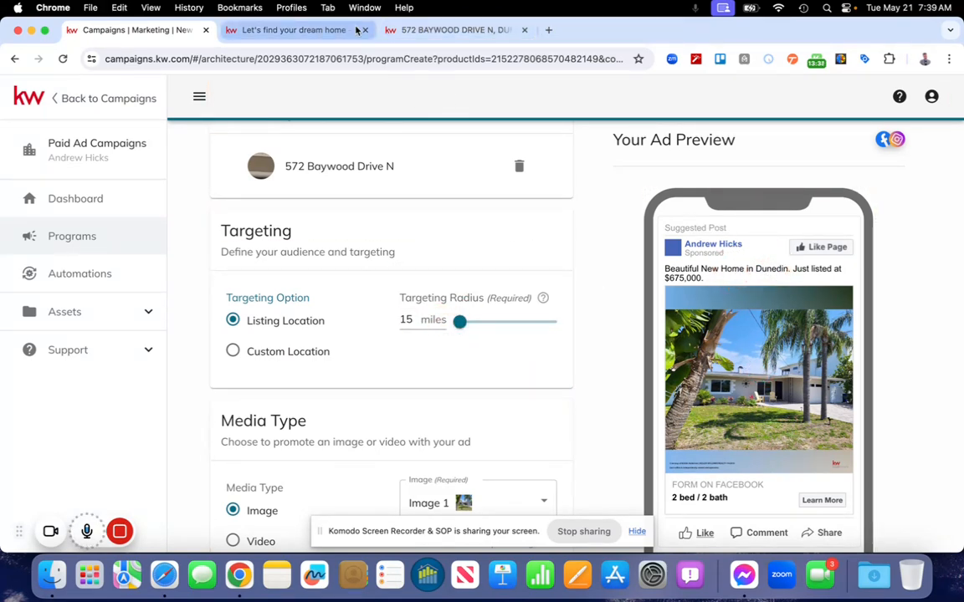
# Search the agent website for homes for sale around the current location and widen the map area.
pyautogui.click(331, 30)
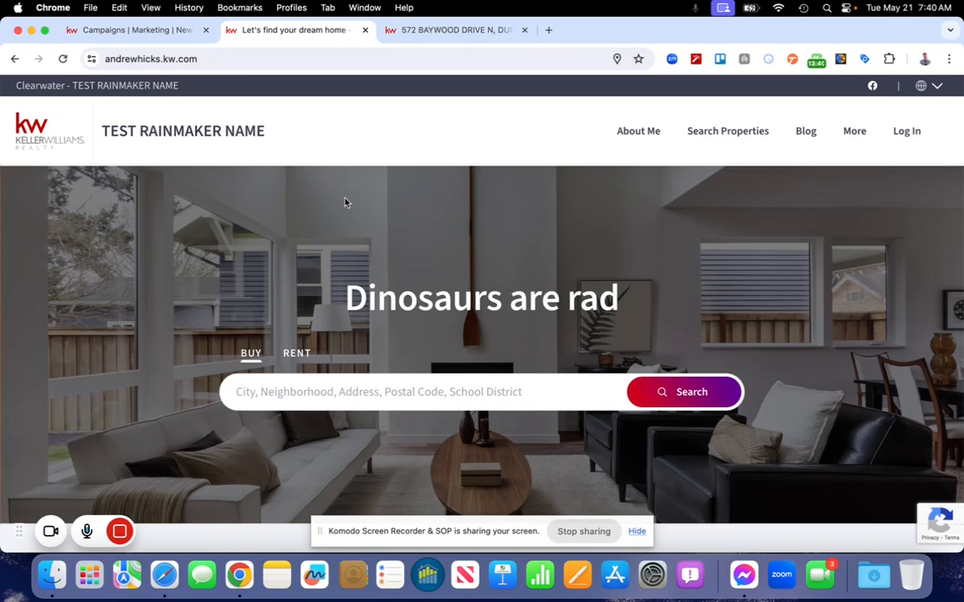
pyautogui.click(476, 390)
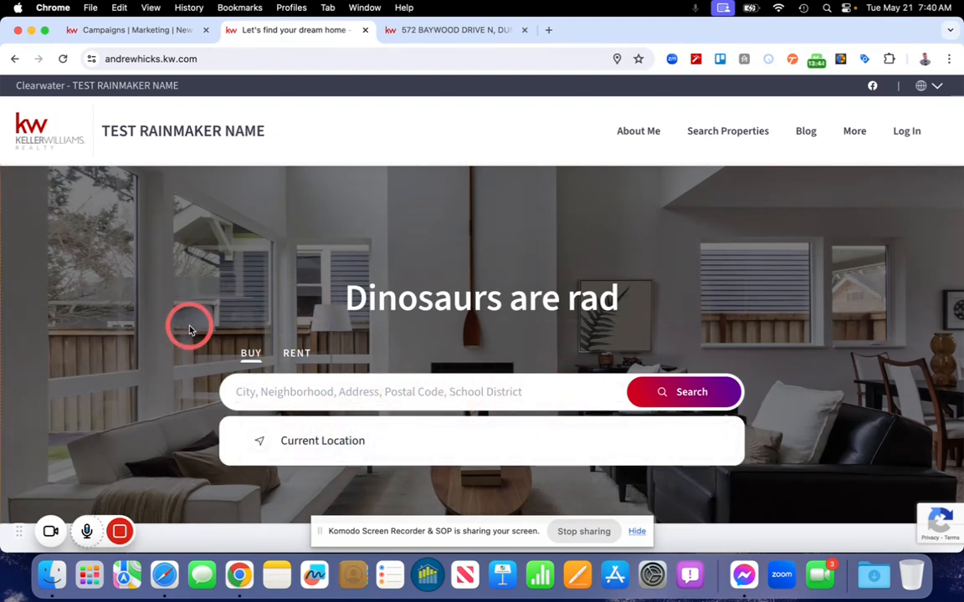
pyautogui.click(262, 442)
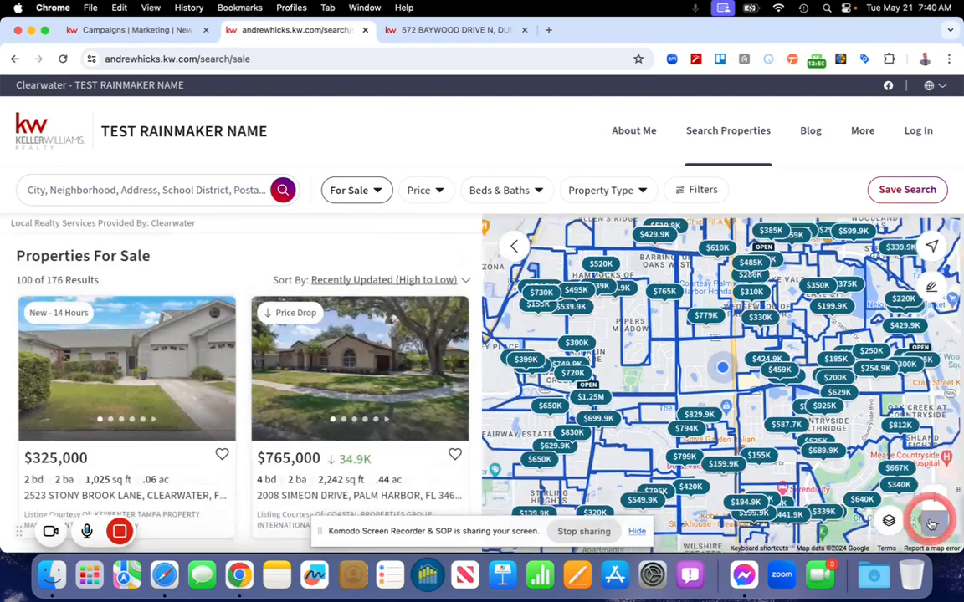
pyautogui.click(932, 523)
pyautogui.click(932, 523)
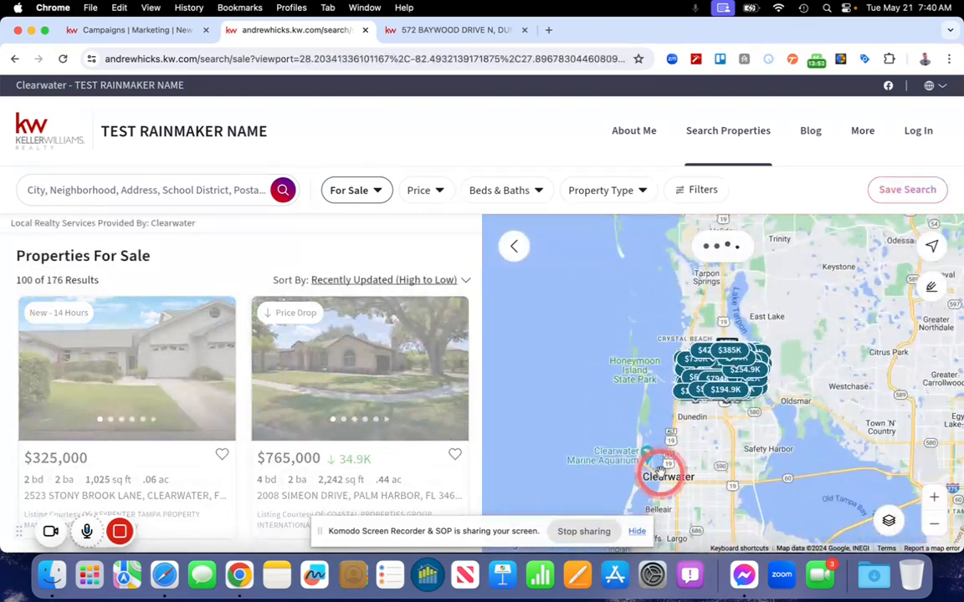
# Examine the for-sale listings on the map around Clearwater and Tampa.
pyautogui.moveTo(587, 446); pyautogui.dragTo(590, 362)
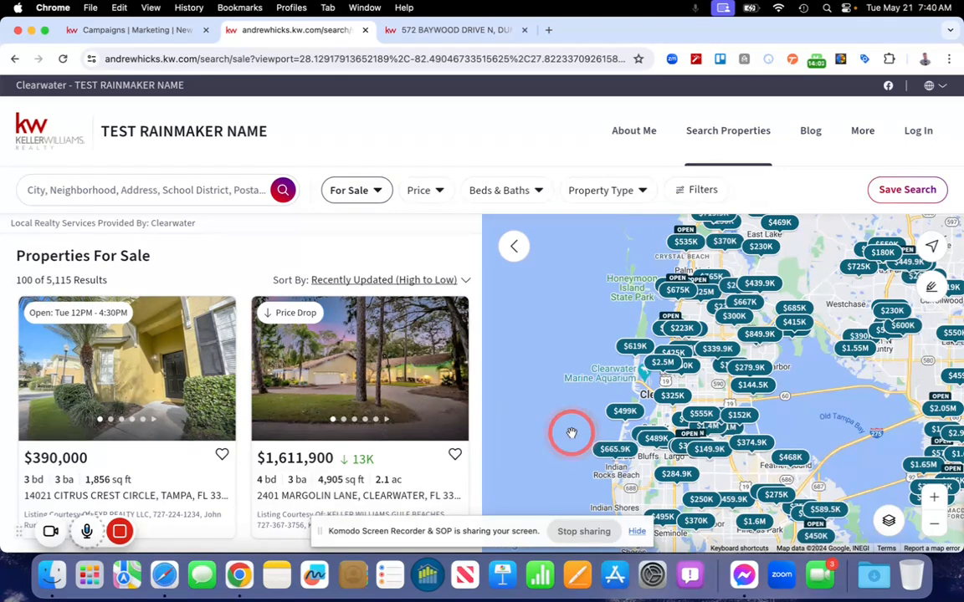
pyautogui.moveTo(857, 409); pyautogui.dragTo(572, 387)
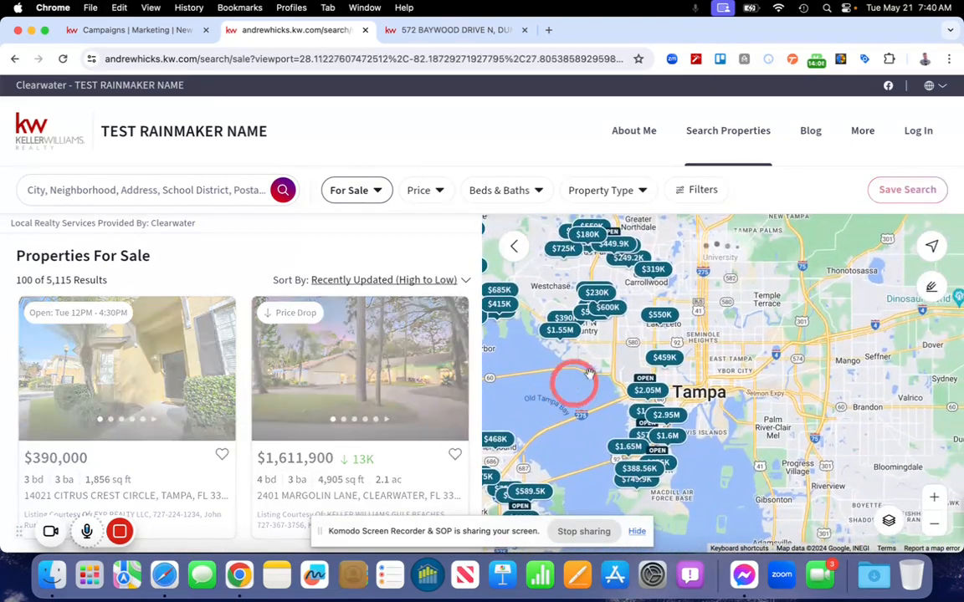
pyautogui.scroll(2, 660, 328)
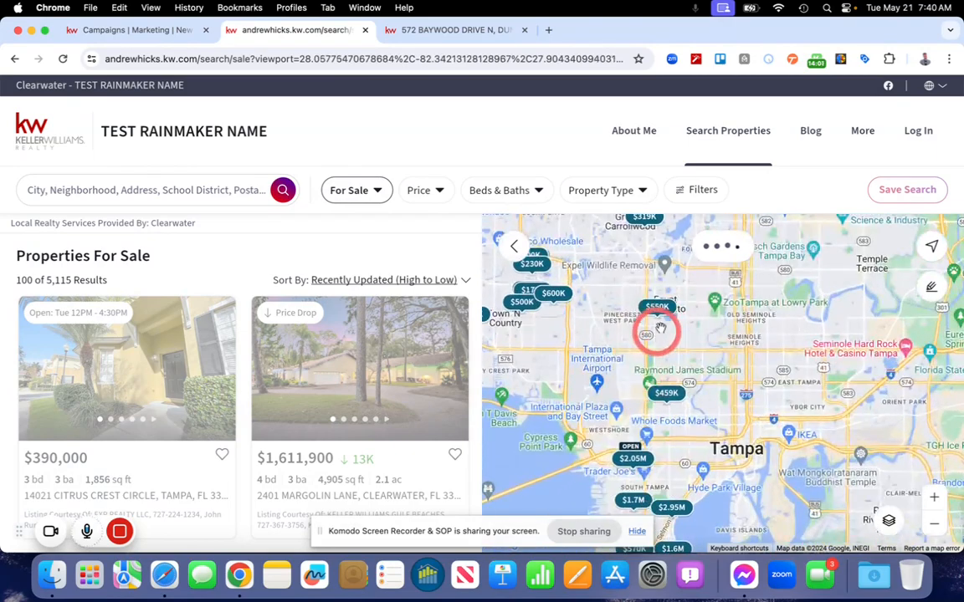
pyautogui.click(934, 524)
pyautogui.click(934, 523)
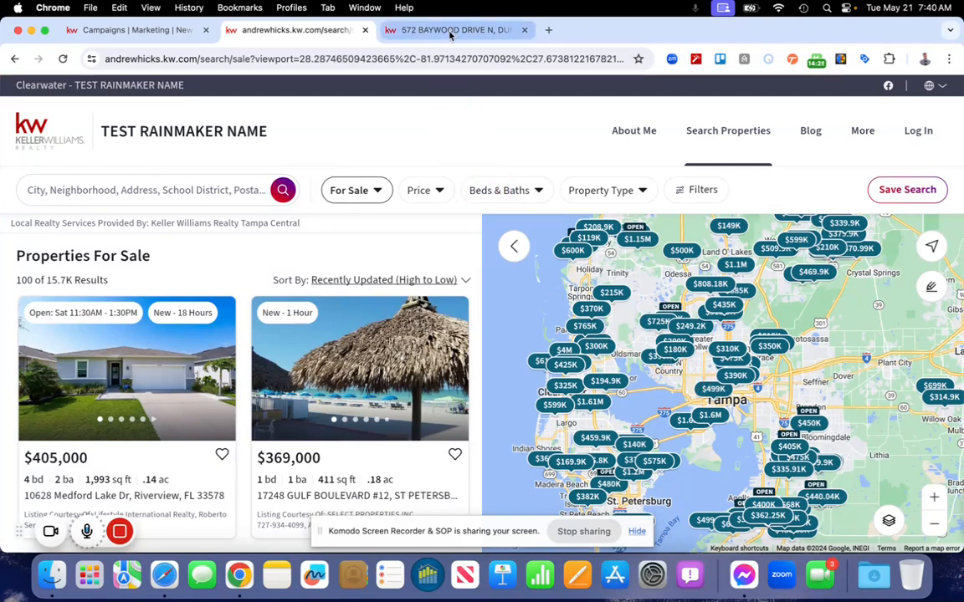
pyautogui.click(502, 350)
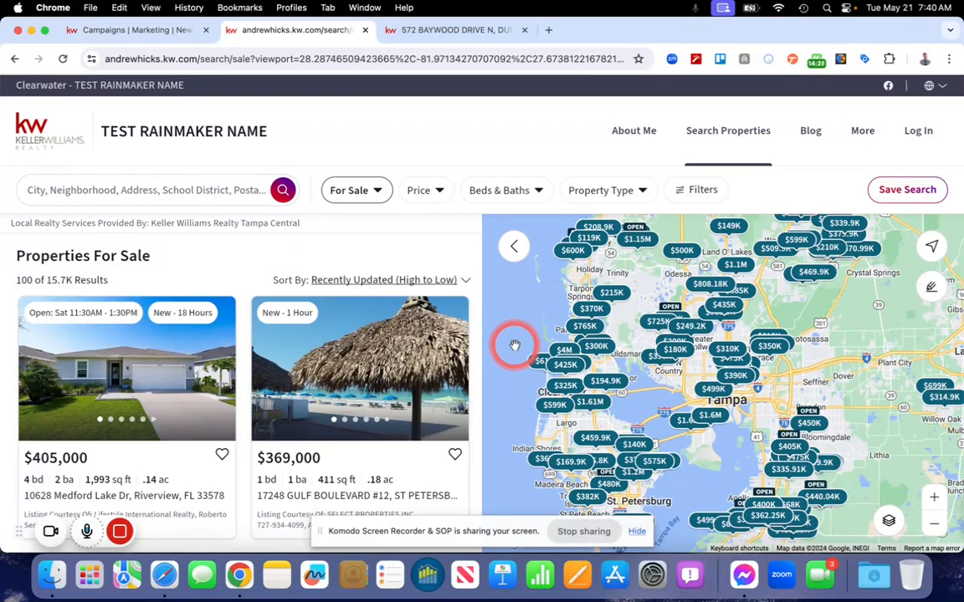
pyautogui.doubleClick(515, 346)
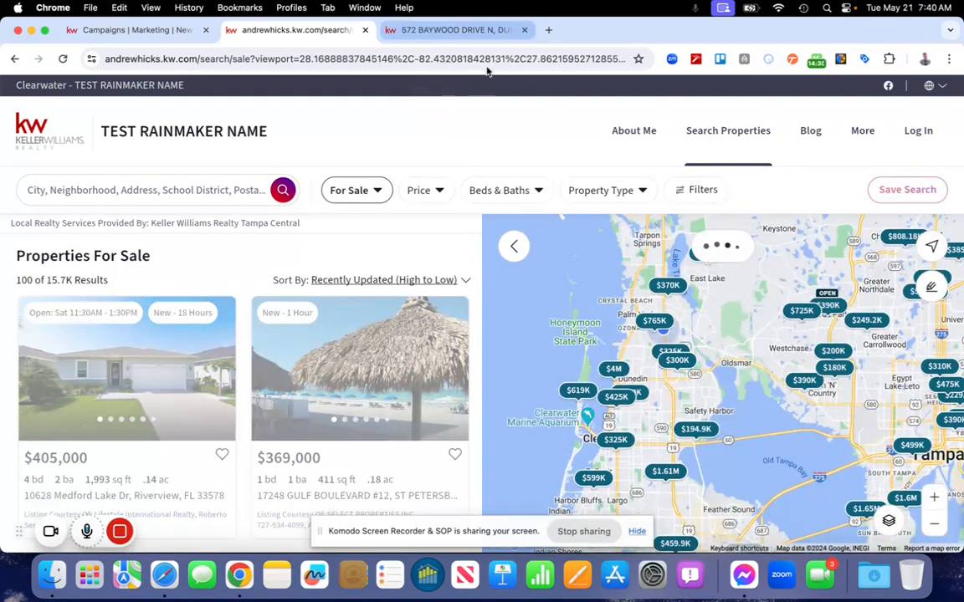
# Revisit the Dunedin home's property page and return to the ad campaign setup.
pyautogui.click(430, 30)
pyautogui.click(563, 241)
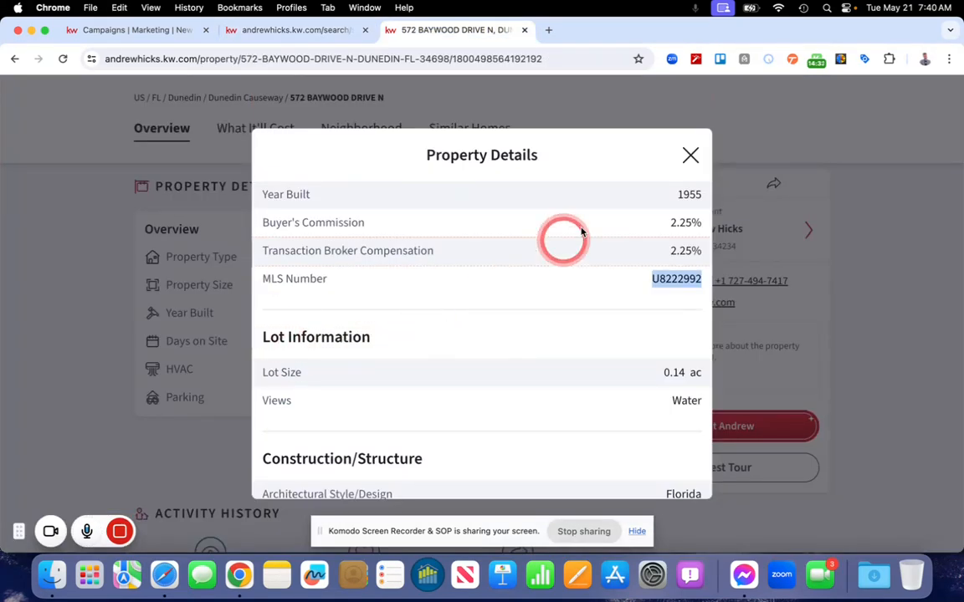
pyautogui.click(158, 30)
pyautogui.click(455, 337)
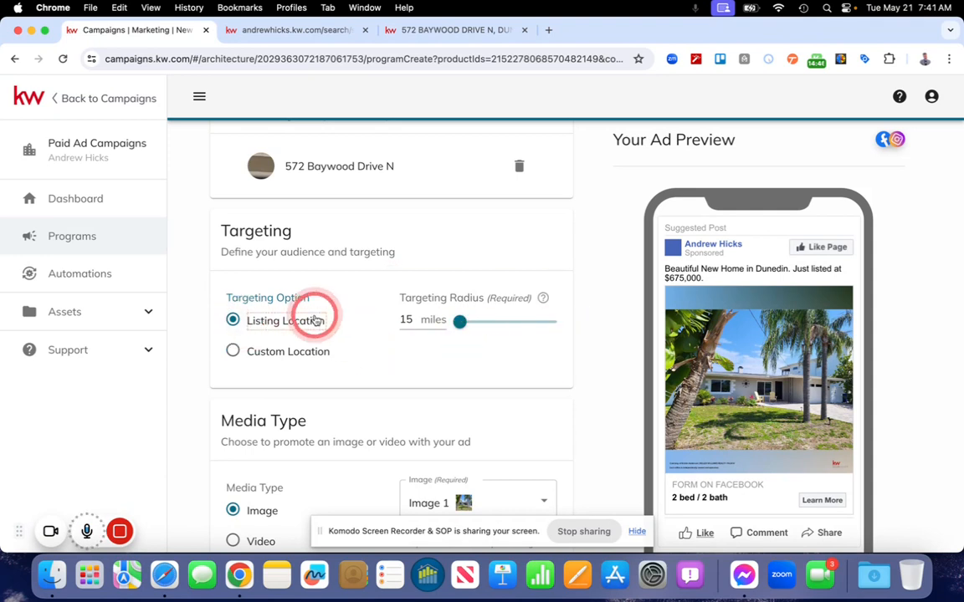
# Review the listing's available photos and choose Image 1 as the ad's image.
pyautogui.scroll(-5, 563, 354)
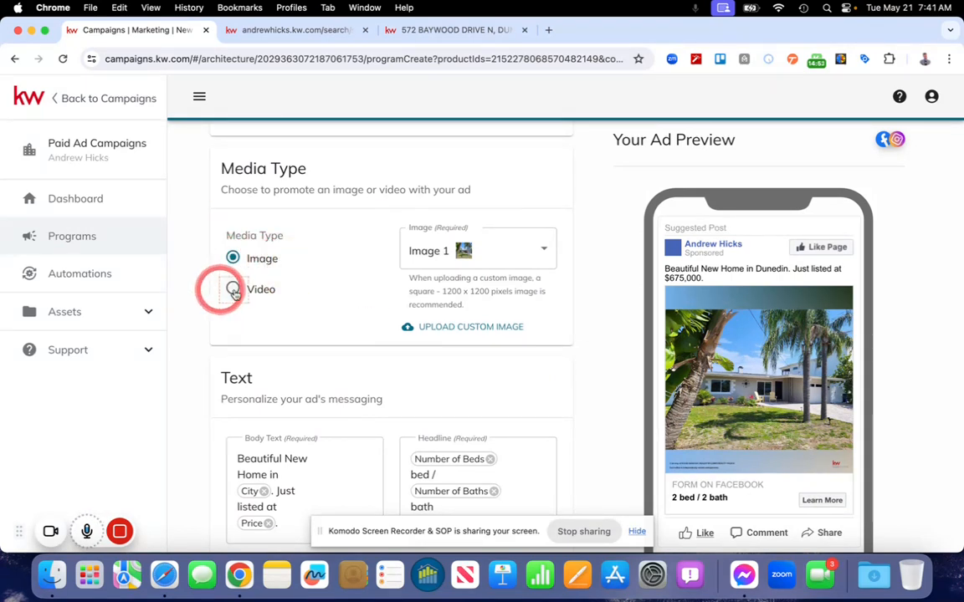
pyautogui.click(534, 253)
pyautogui.moveTo(470, 203)
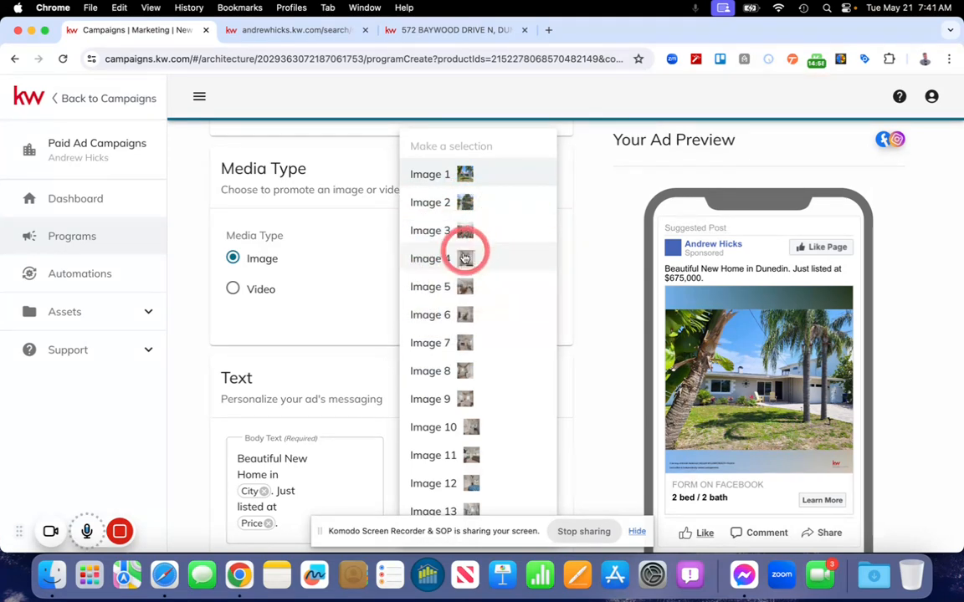
pyautogui.moveTo(468, 237)
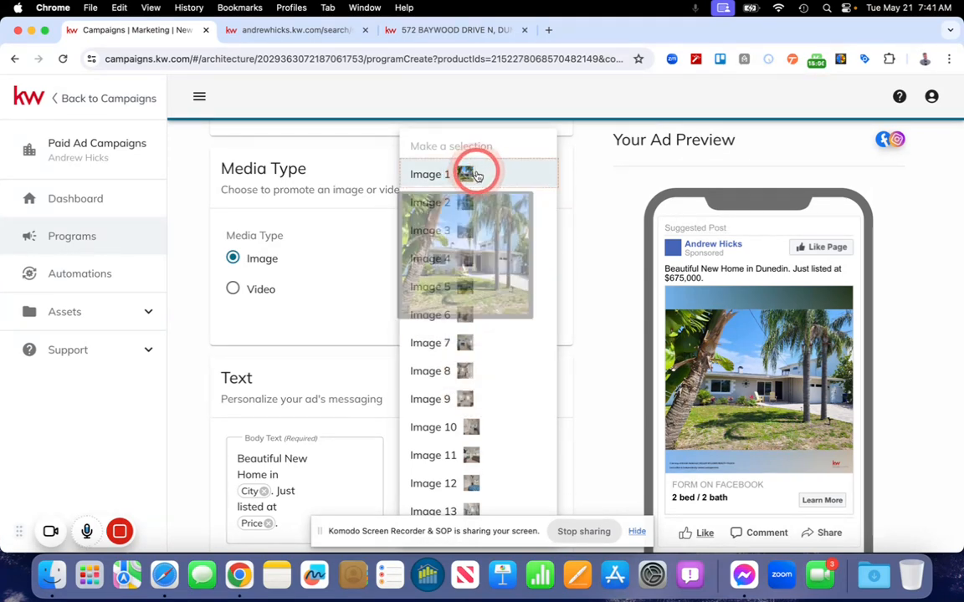
pyautogui.click(508, 181)
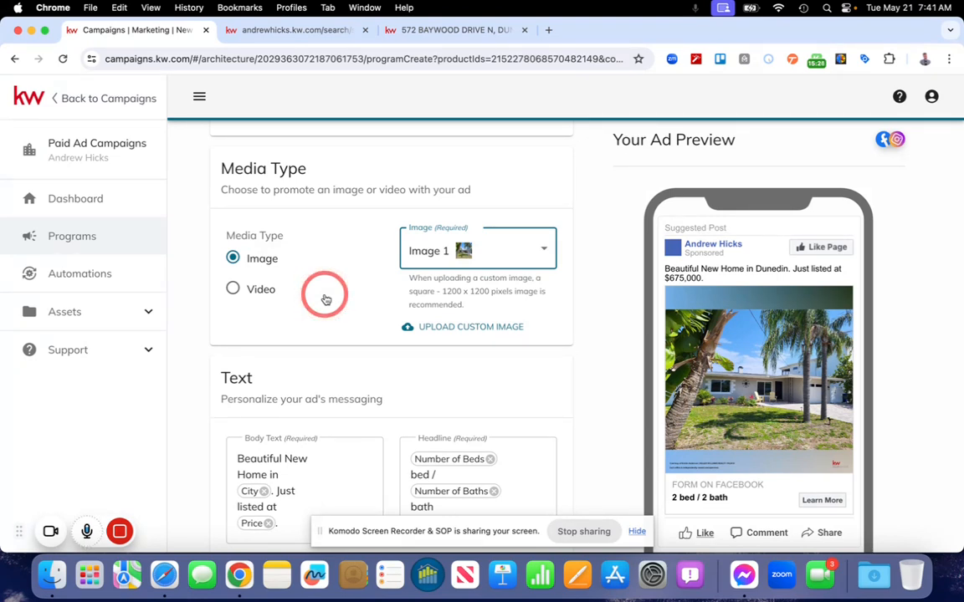
# Clear all of the default wording from the ad's body text.
pyautogui.scroll(-1, 707, 344)
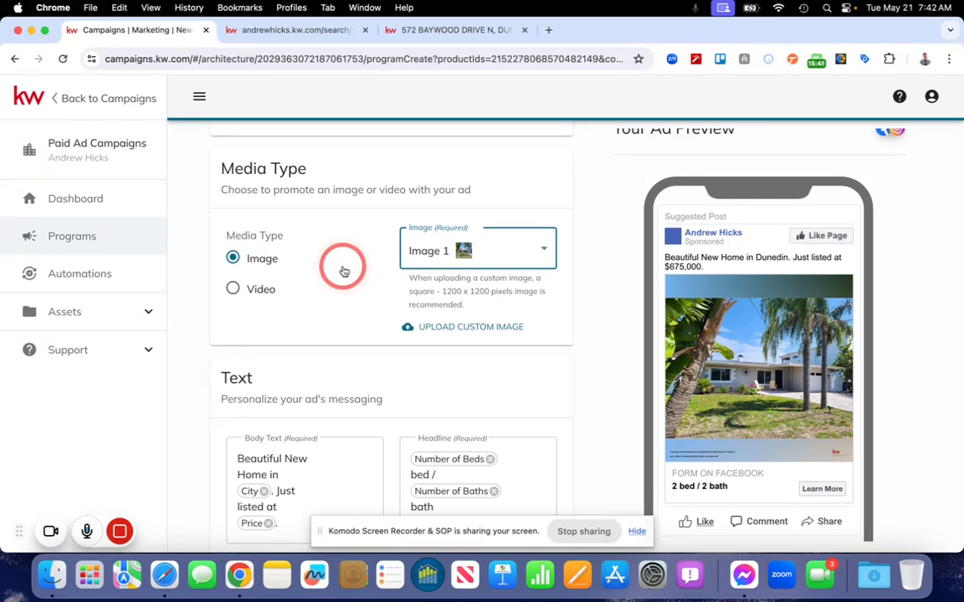
pyautogui.scroll(-4, 343, 270)
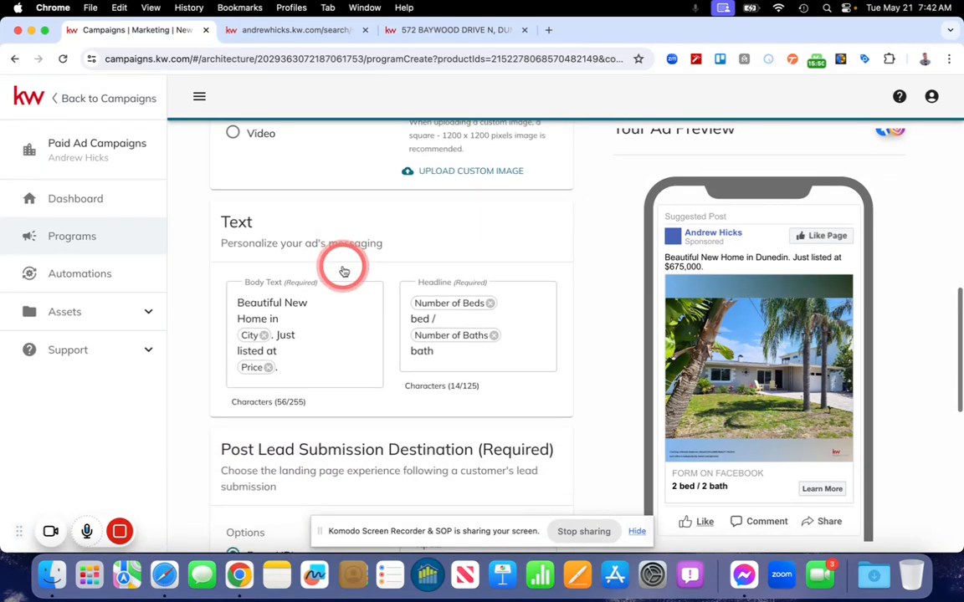
pyautogui.click(293, 296)
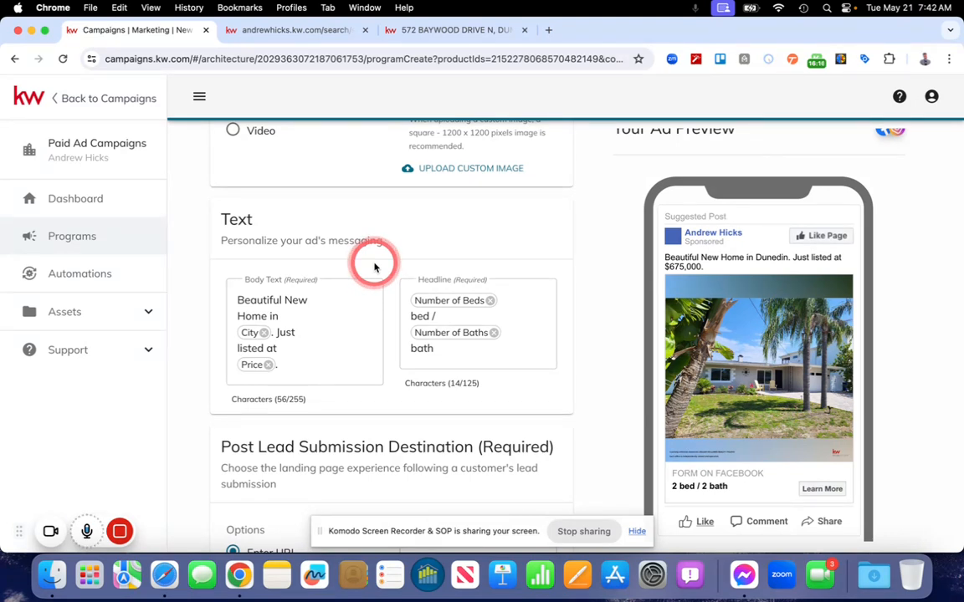
pyautogui.scroll(2, 376, 269)
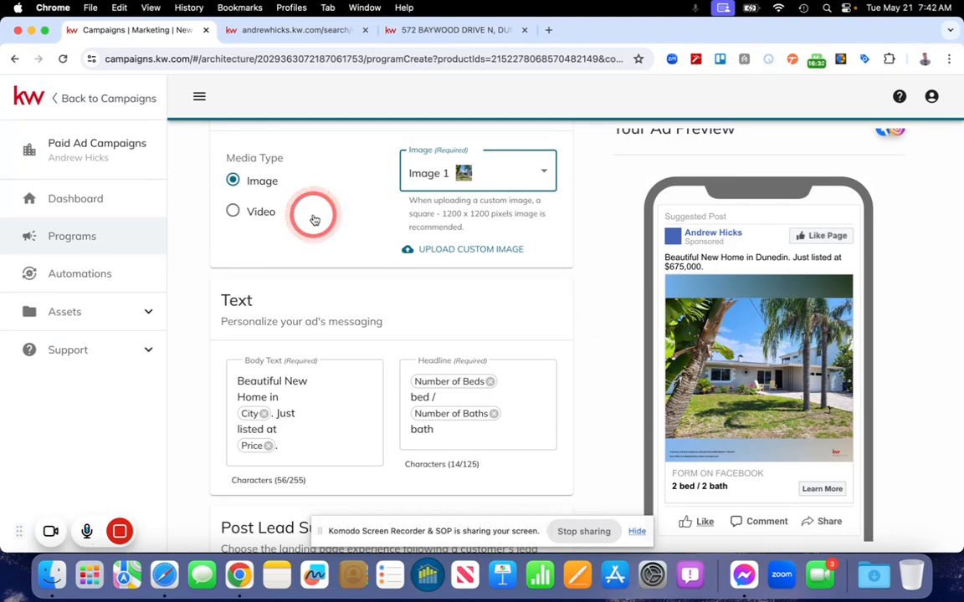
pyautogui.scroll(-2, 372, 308)
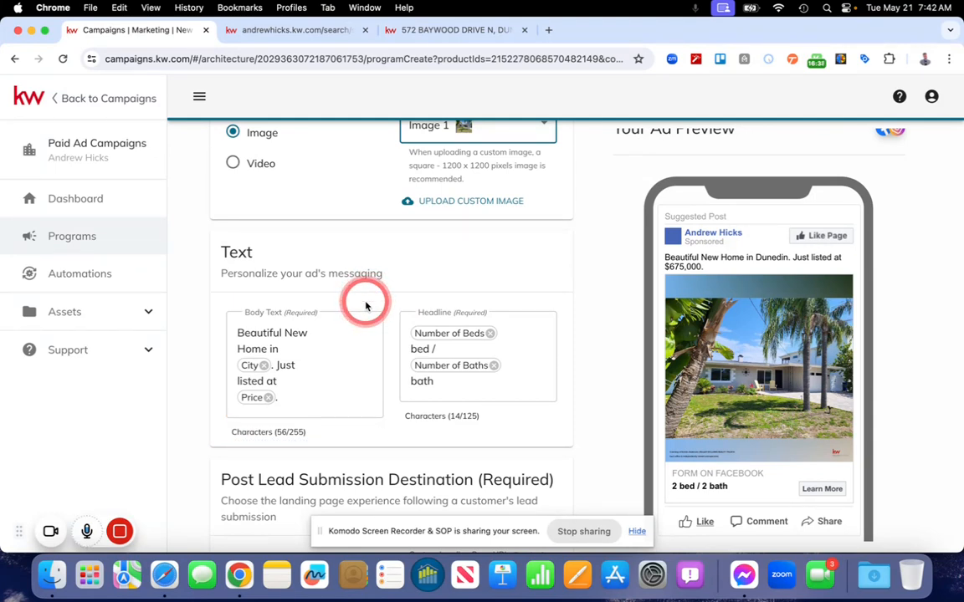
pyautogui.click(320, 400)
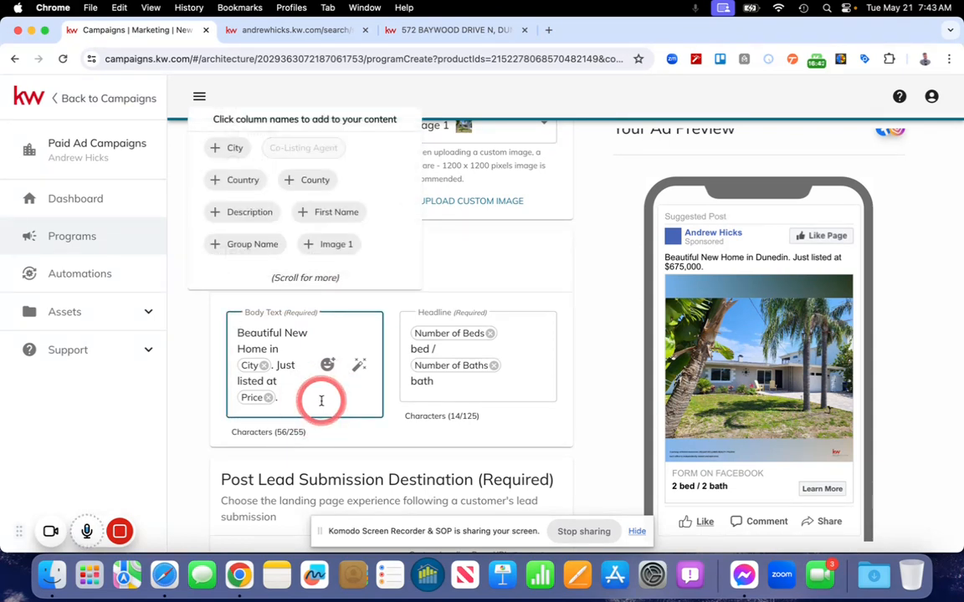
pyautogui.moveTo(321, 398); pyautogui.dragTo(226, 323)
pyautogui.press('BackSpace')
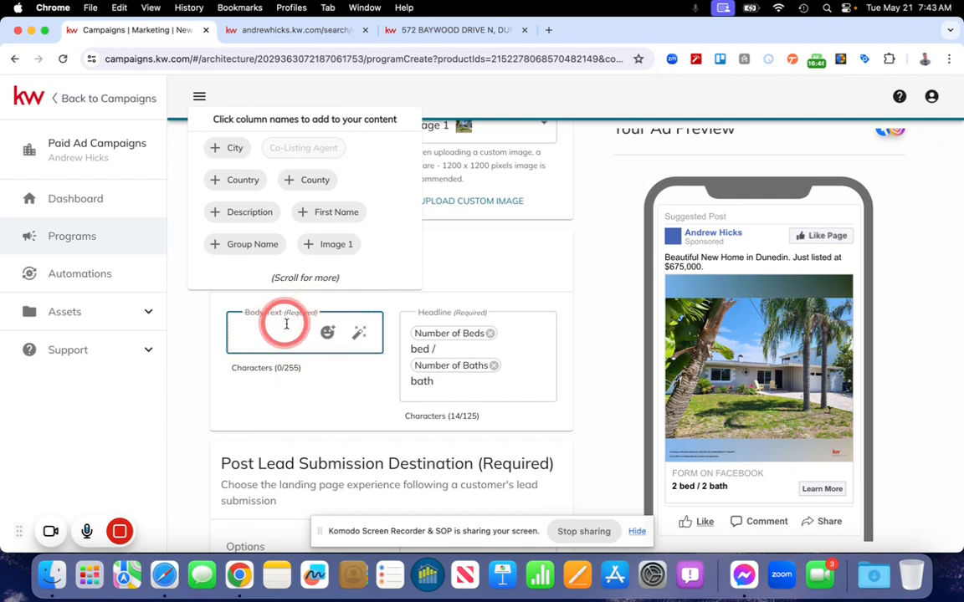
# Insert the City and Logo column fields into the ad's body text.
pyautogui.click(231, 152)
pyautogui.click(253, 333)
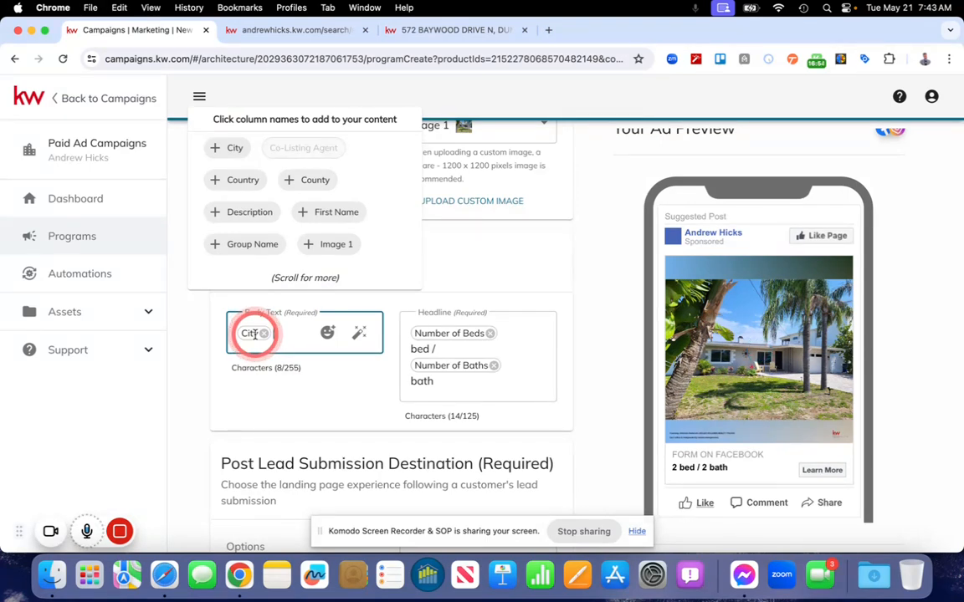
pyautogui.click(682, 257)
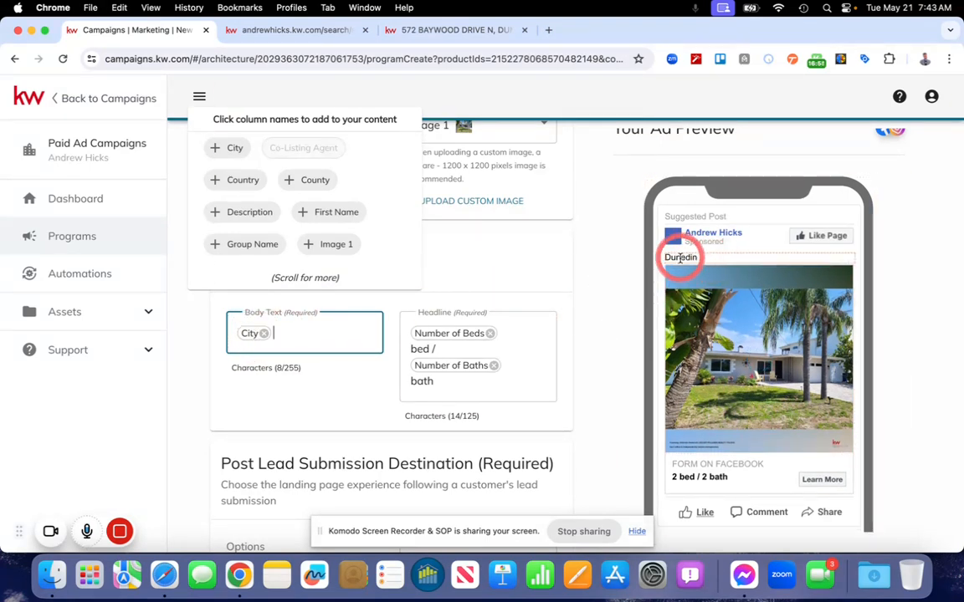
pyautogui.scroll(-5, 327, 214)
pyautogui.scroll(-5, 327, 217)
pyautogui.scroll(3, 327, 218)
pyautogui.scroll(1, 327, 215)
pyautogui.click(238, 173)
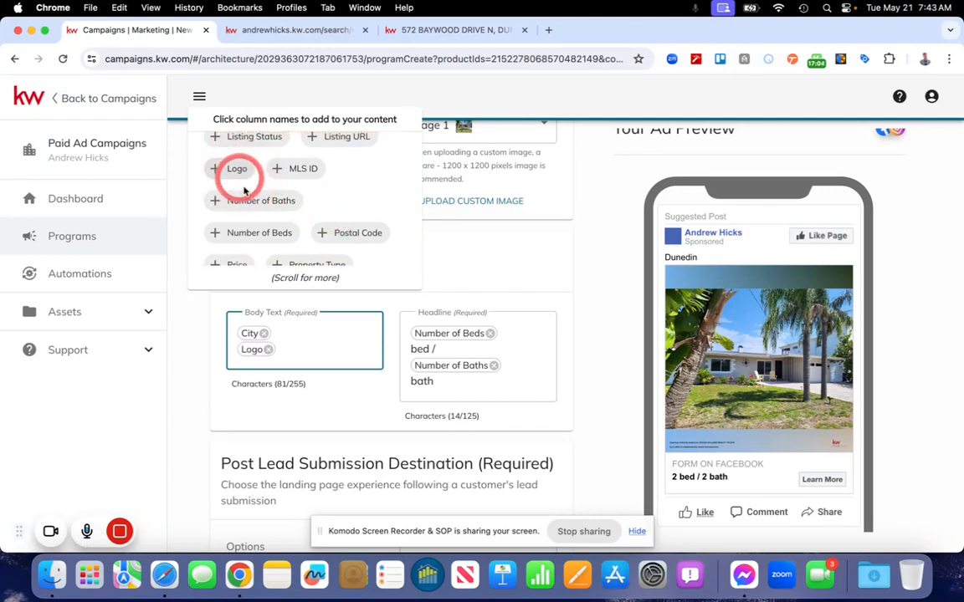
pyautogui.click(290, 351)
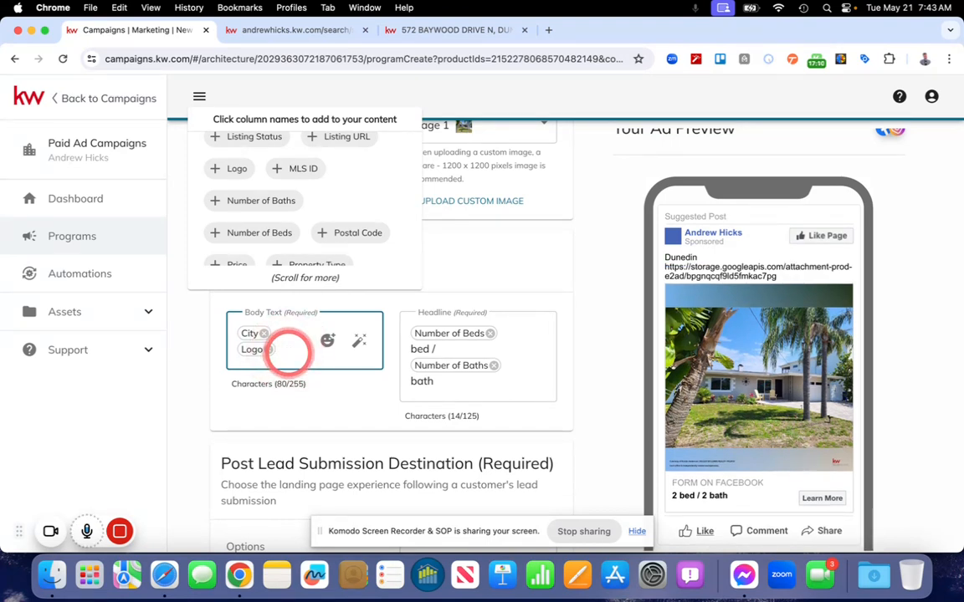
# Remove the Logo and City fields from the ad's body text.
pyautogui.click(271, 350)
pyautogui.click(264, 335)
pyautogui.click(361, 183)
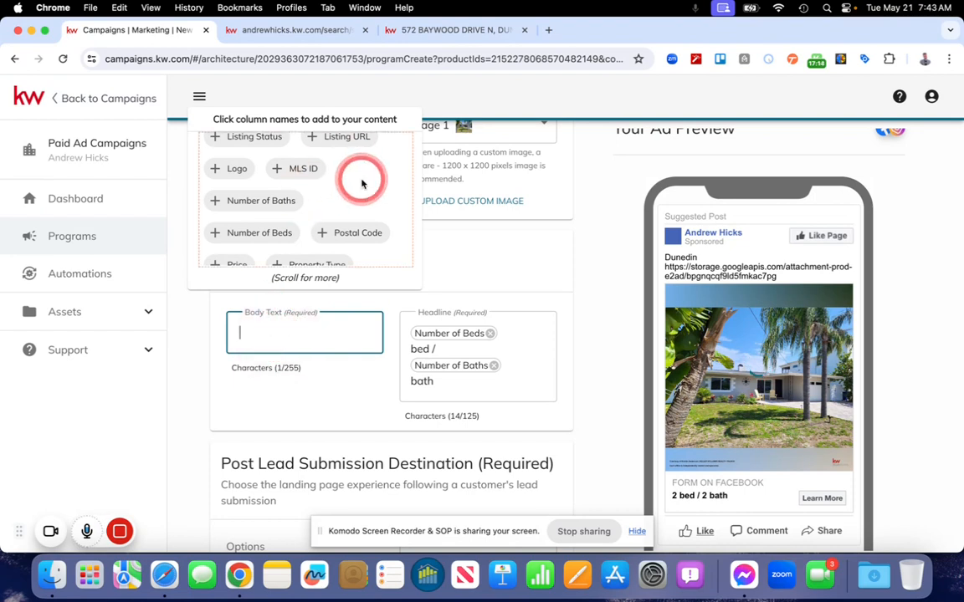
# Begin the ad's empty body text with the words "For Sale".
pyautogui.scroll(-3, 362, 183)
pyautogui.scroll(3, 362, 182)
pyautogui.scroll(4, 344, 193)
pyautogui.click(279, 330)
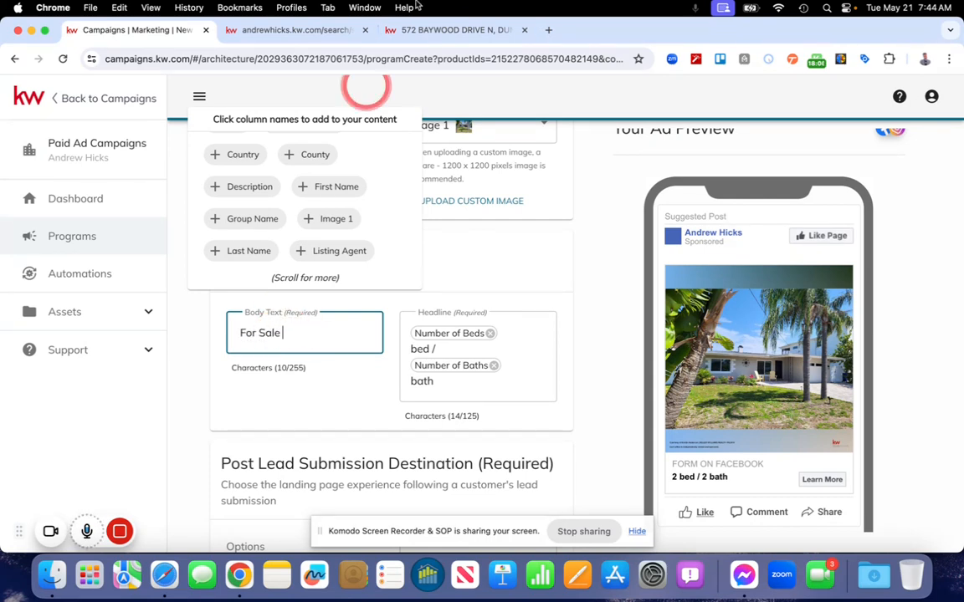
# Check the home's price on its property listing page and add "$675,000. Dunedin, FL." to the ad's body text.
pyautogui.click(408, 30)
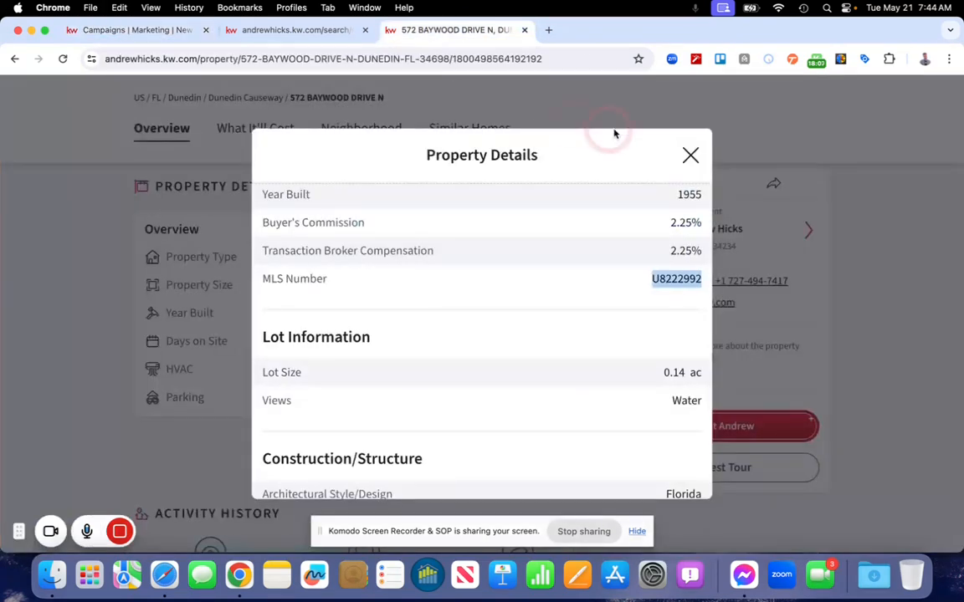
pyautogui.click(690, 154)
pyautogui.scroll(10, 478, 262)
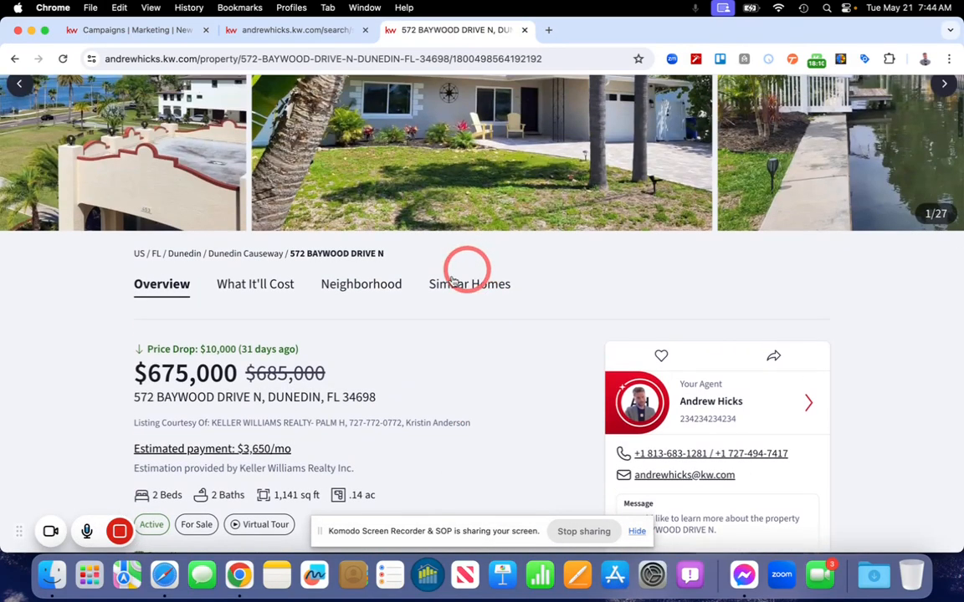
pyautogui.click(155, 31)
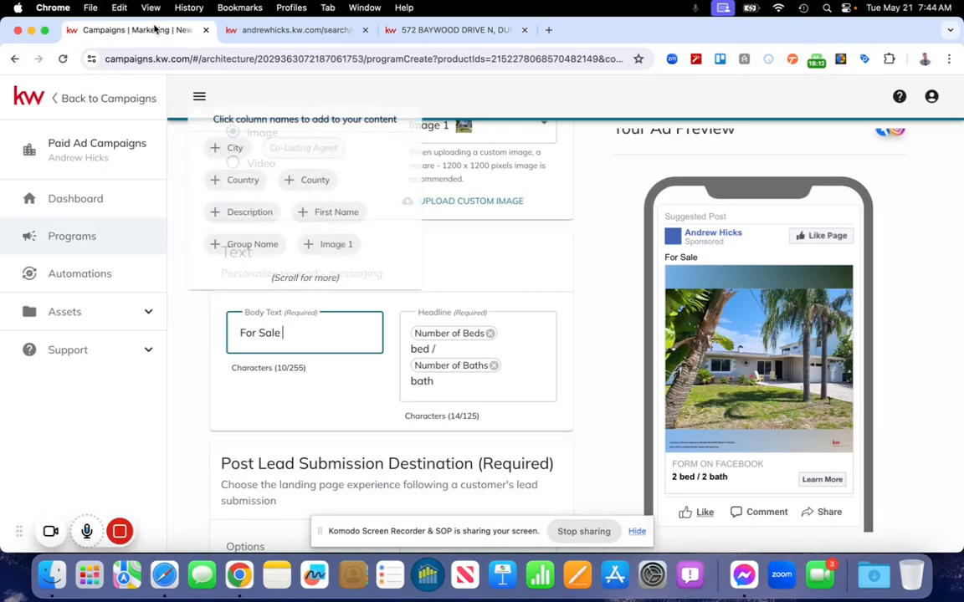
pyautogui.click(334, 332)
pyautogui.click(308, 333)
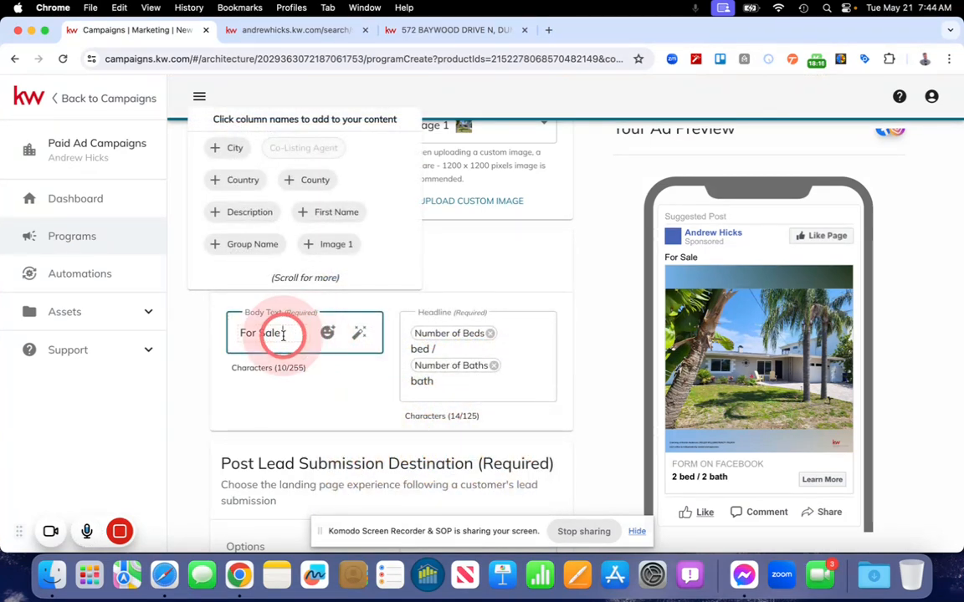
pyautogui.write('$67')
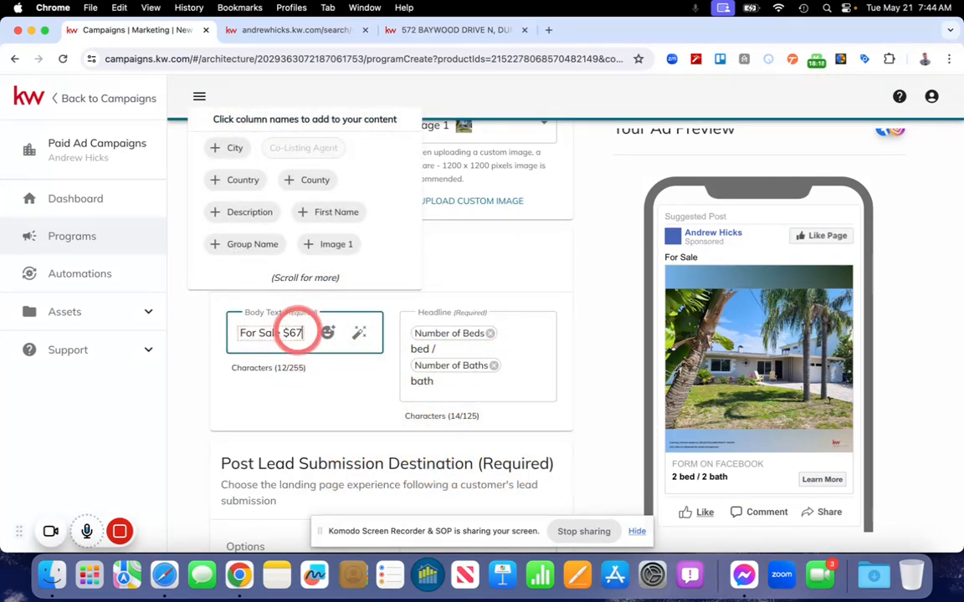
pyautogui.write('5,000.')
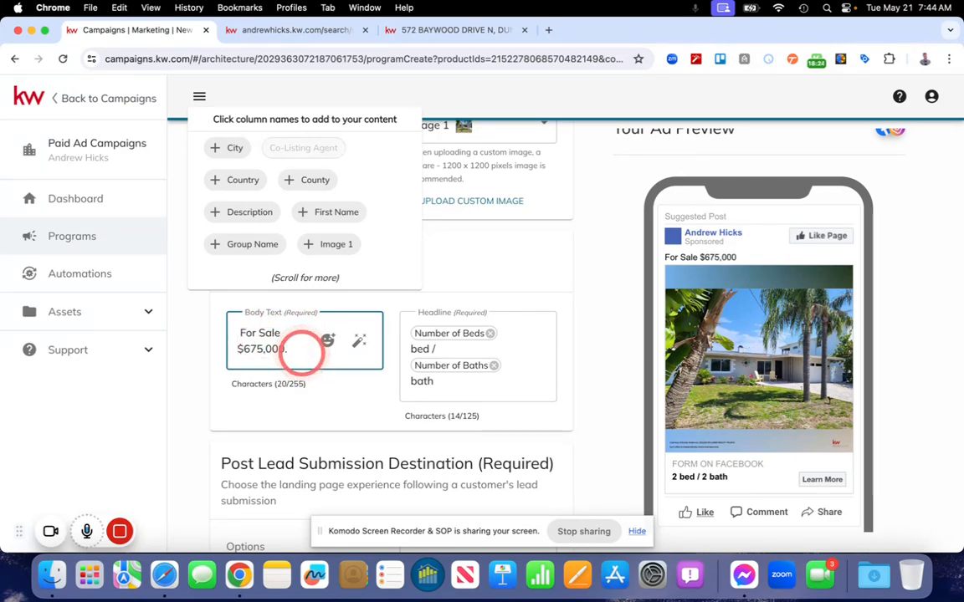
pyautogui.write(' D')
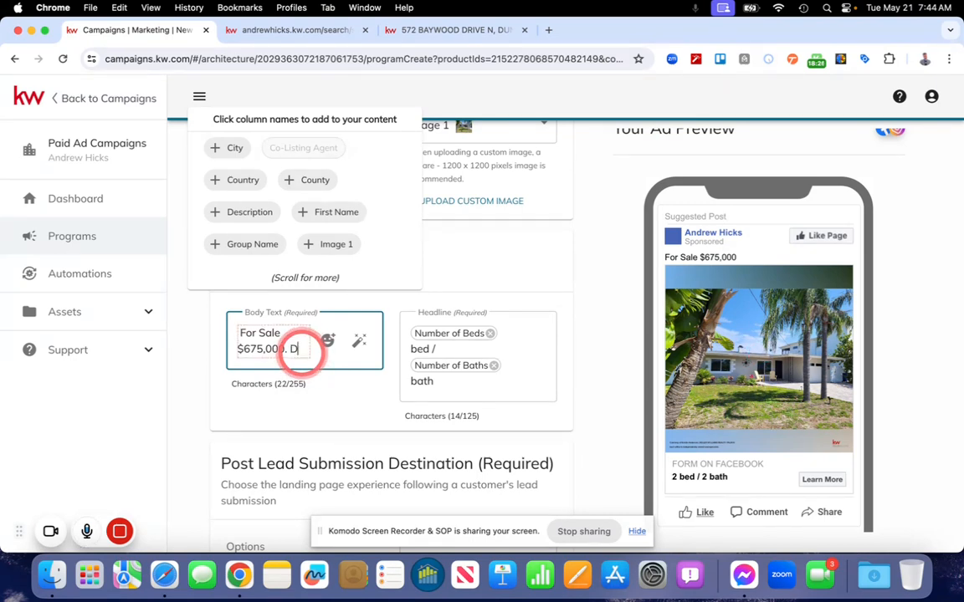
pyautogui.write('unedin, FL.')
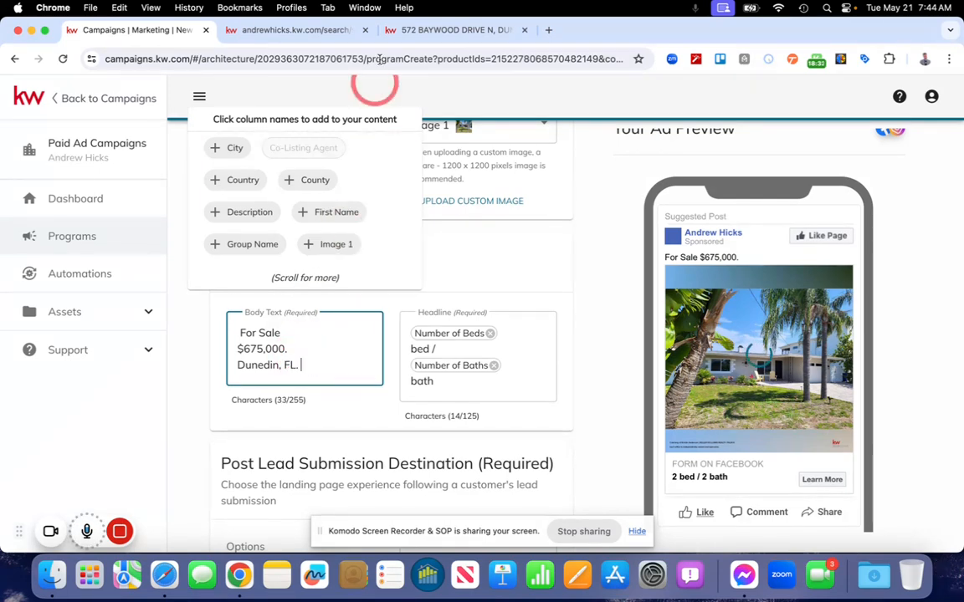
# Review the property listing page's overview for the home's bedroom and bathroom counts.
pyautogui.click(437, 29)
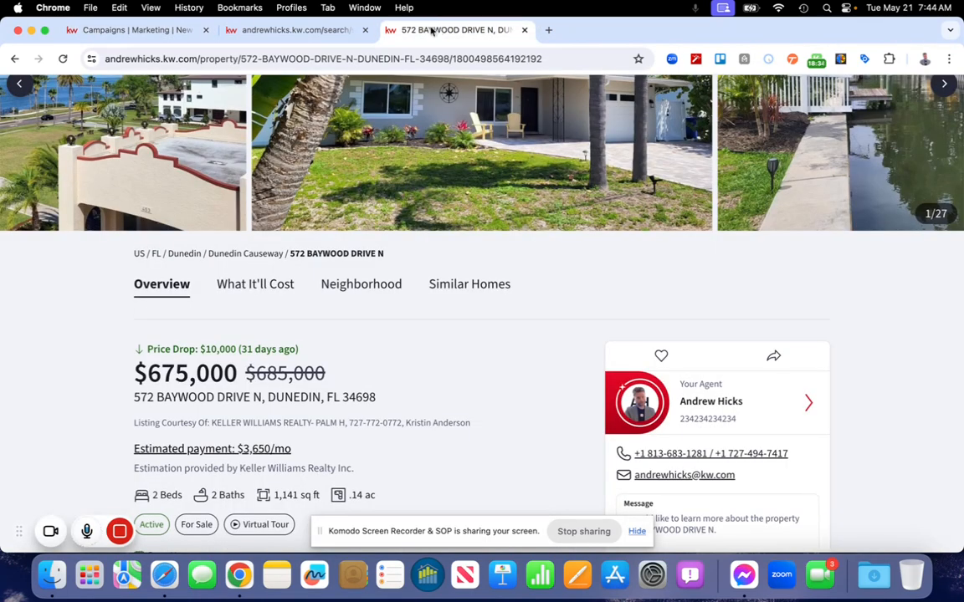
pyautogui.scroll(-8, 381, 427)
pyautogui.scroll(-7, 383, 430)
pyautogui.scroll(14, 383, 430)
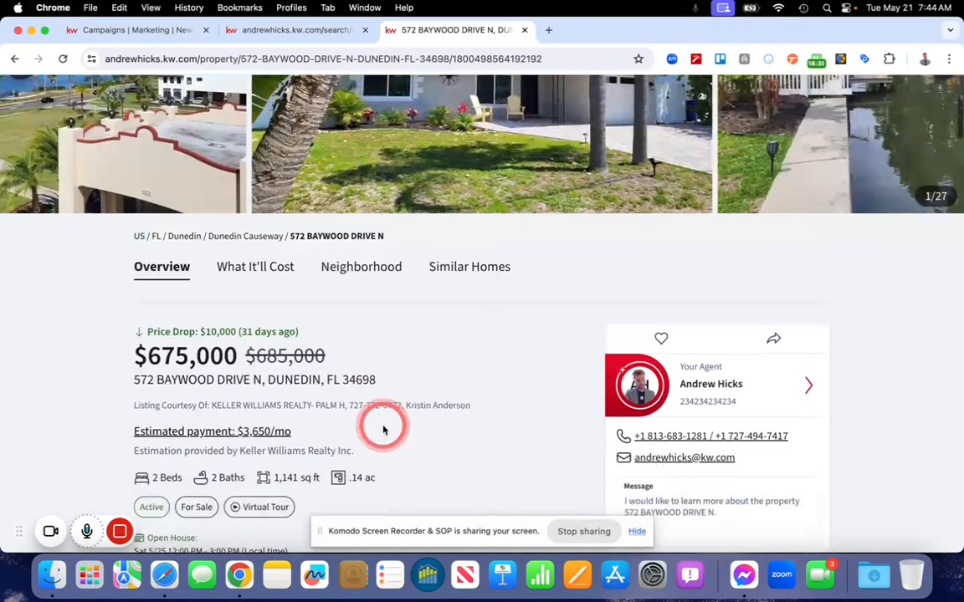
pyautogui.scroll(-2, 384, 430)
pyautogui.scroll(8, 383, 430)
pyautogui.scroll(-10, 383, 429)
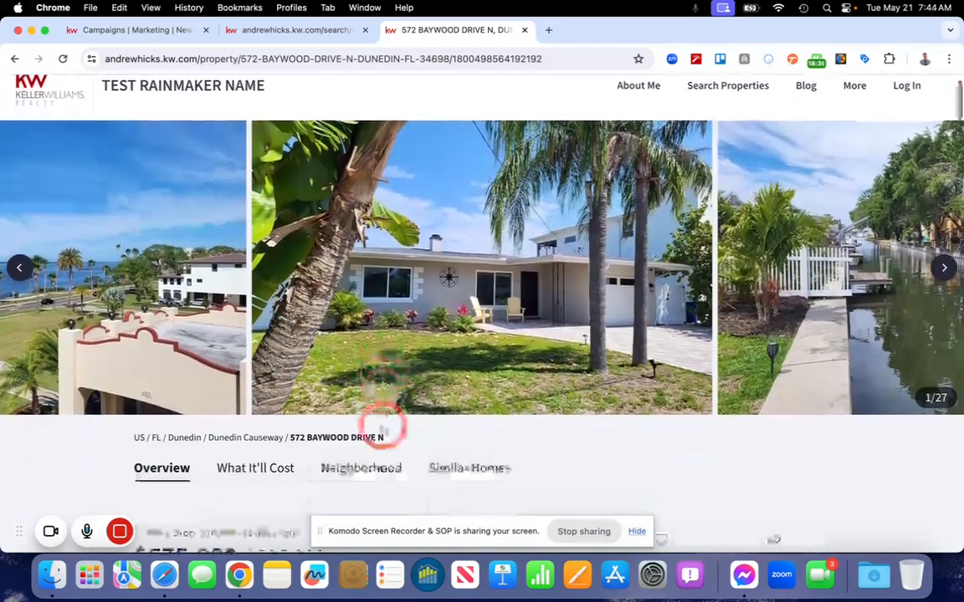
pyautogui.scroll(2, 384, 430)
pyautogui.scroll(-1, 384, 430)
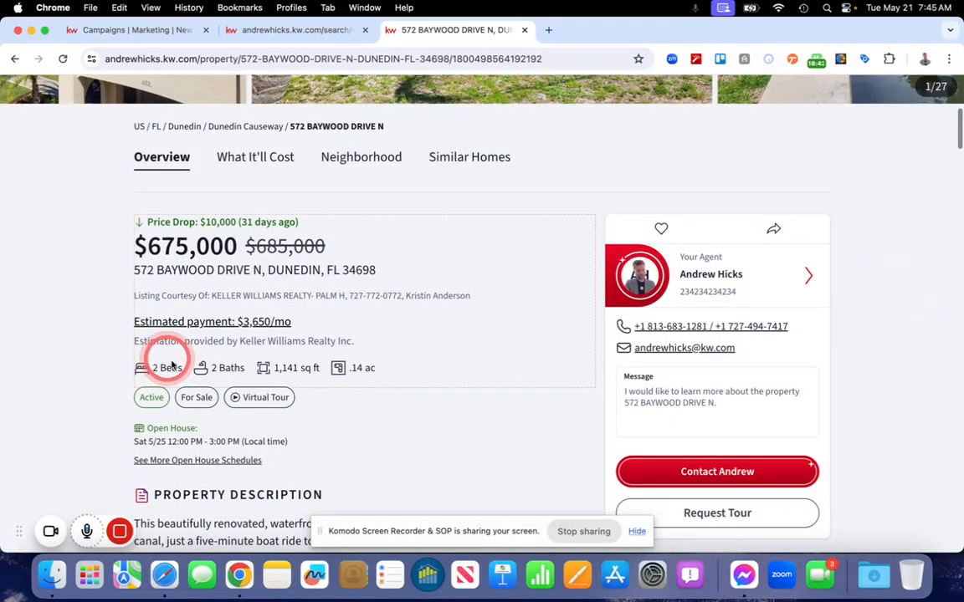
# Return to the campaign page and add "2 Bedroom, 2 Bathroom." to the ad's body text.
pyautogui.click(141, 30)
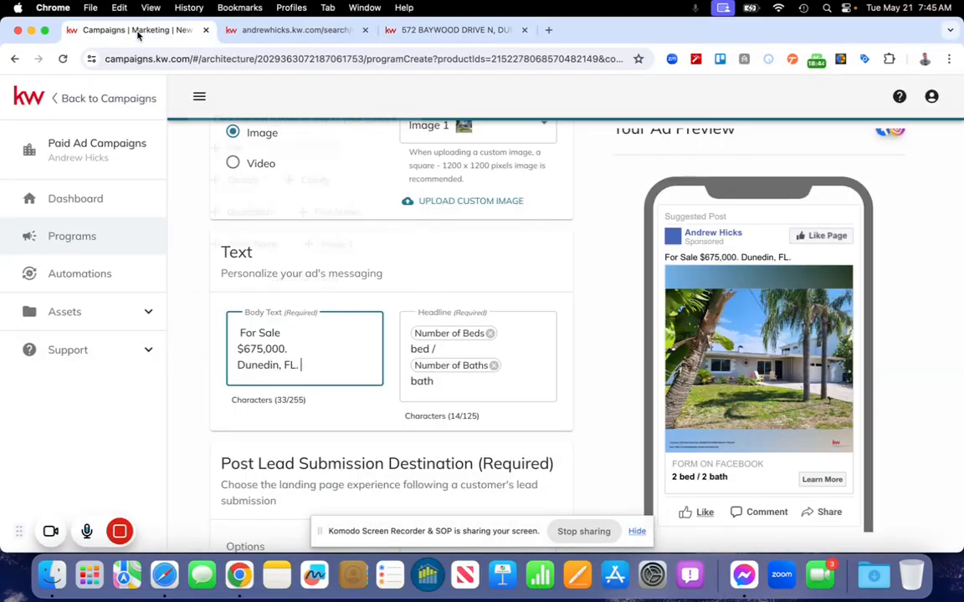
pyautogui.click(367, 366)
pyautogui.write('2 Bedroom/')
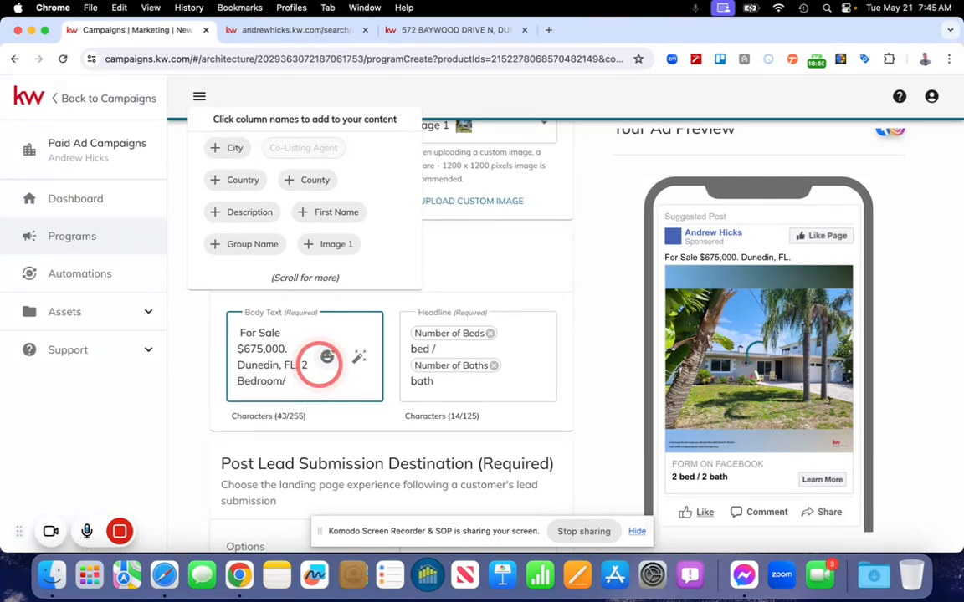
pyautogui.press('BackSpace')
pyautogui.write(', 2 Bathroom.')
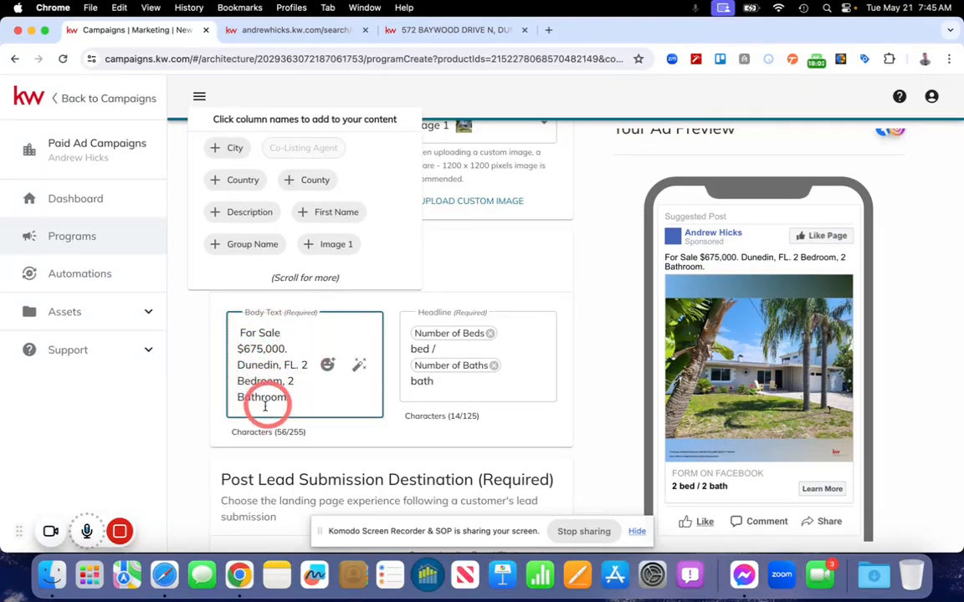
# Look through the property photos on the listing page for selling points of the home.
pyautogui.click(407, 32)
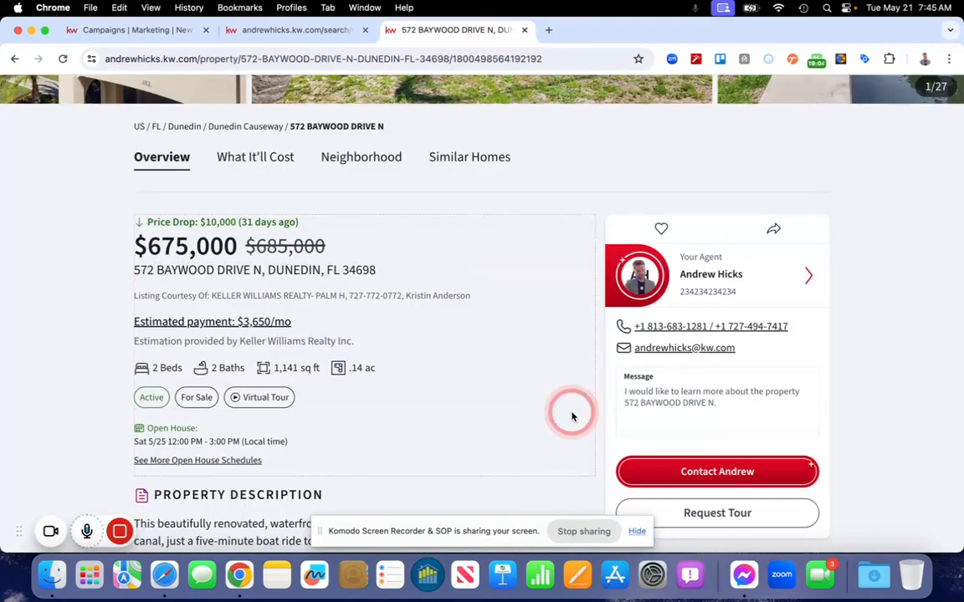
pyautogui.scroll(2, 572, 417)
pyautogui.scroll(-6, 572, 417)
pyautogui.scroll(12, 573, 417)
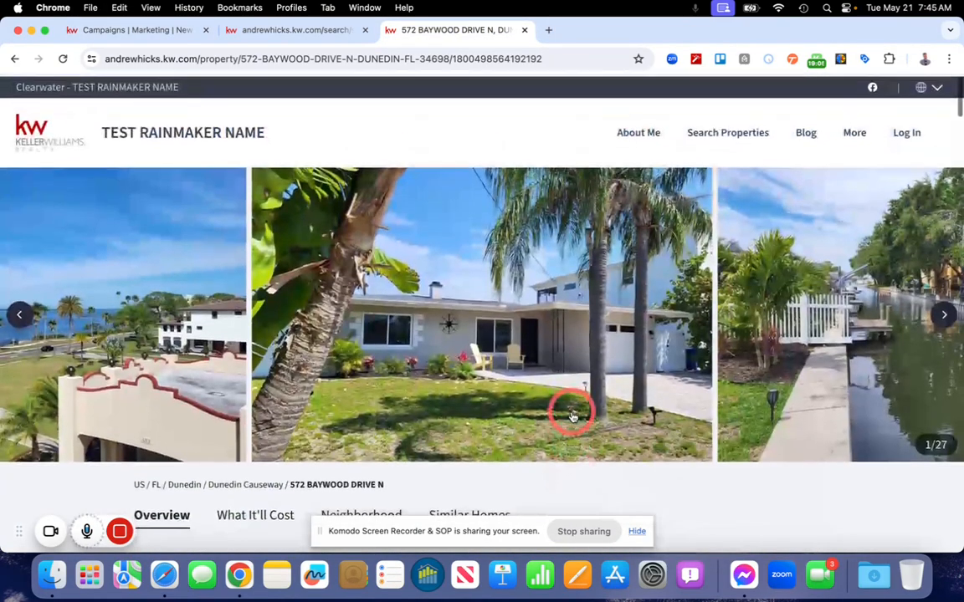
pyautogui.click(941, 314)
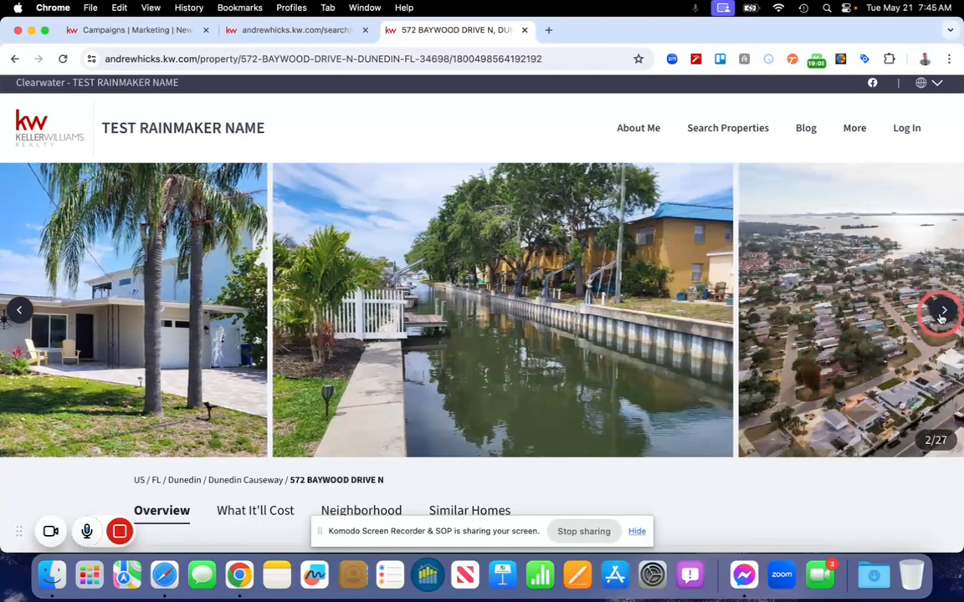
pyautogui.click(942, 312)
pyautogui.click(941, 311)
pyautogui.click(942, 312)
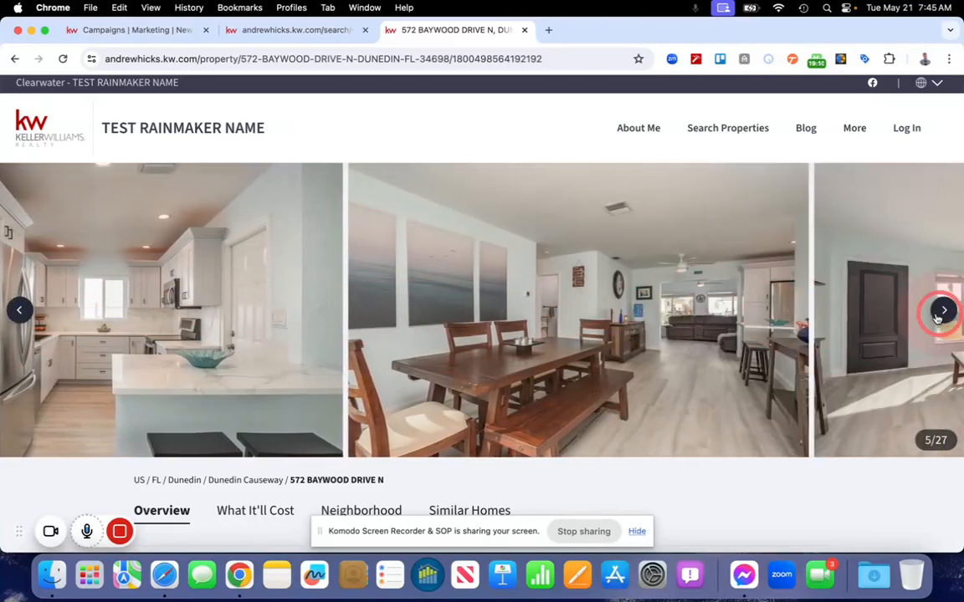
pyautogui.click(25, 313)
pyautogui.click(27, 314)
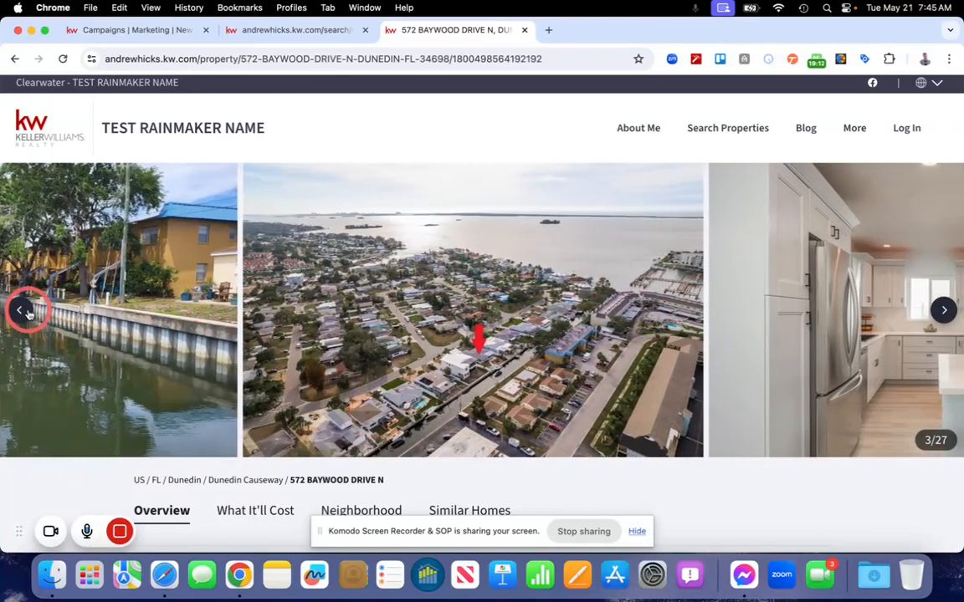
pyautogui.click(943, 312)
# Check the listing's property description and details, and add "Gulf Access," to the ad's body text.
pyautogui.scroll(-5, 430, 441)
pyautogui.scroll(-3, 452, 387)
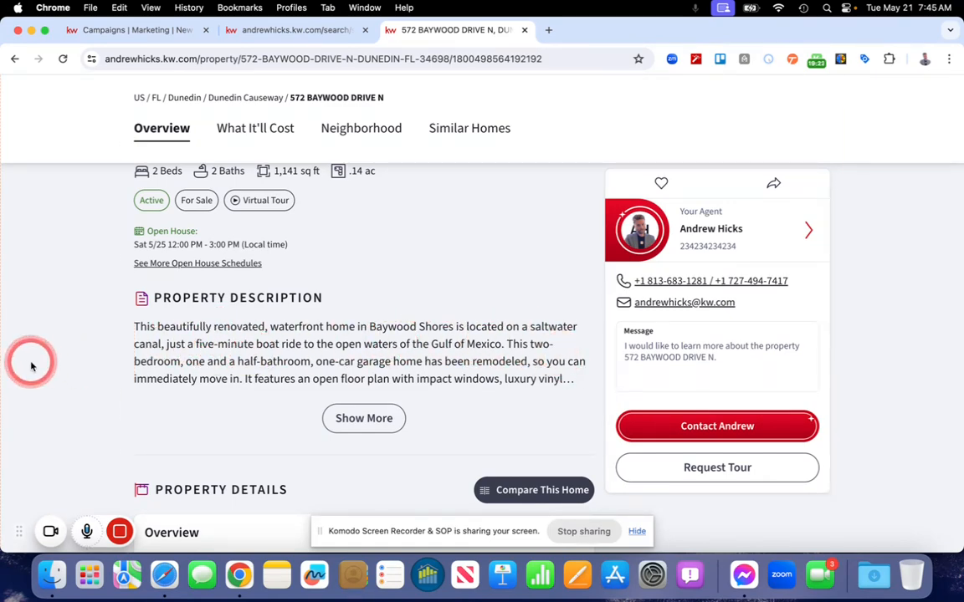
pyautogui.scroll(-4, 31, 365)
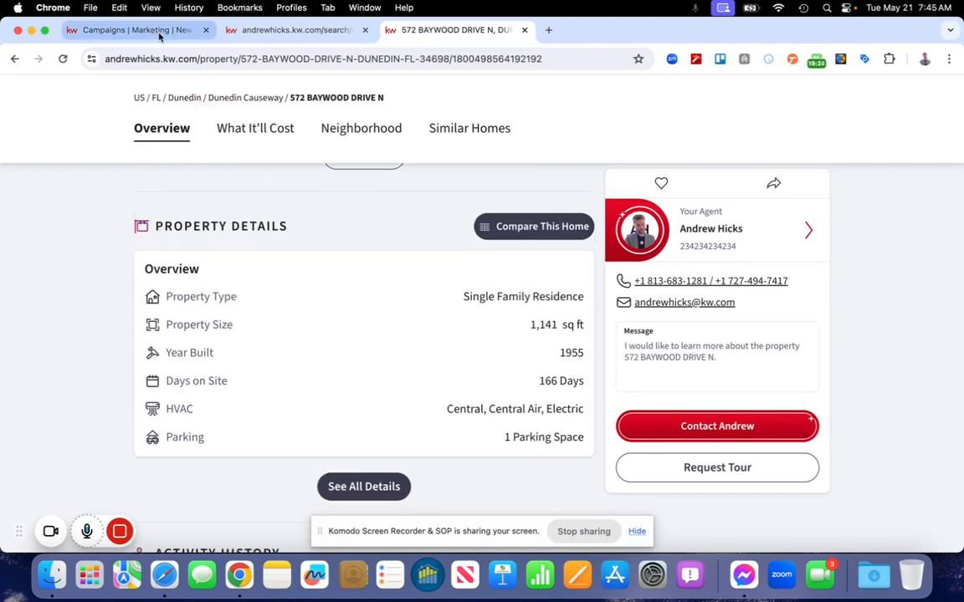
pyautogui.click(159, 35)
pyautogui.click(333, 416)
pyautogui.write('Gulf Access,')
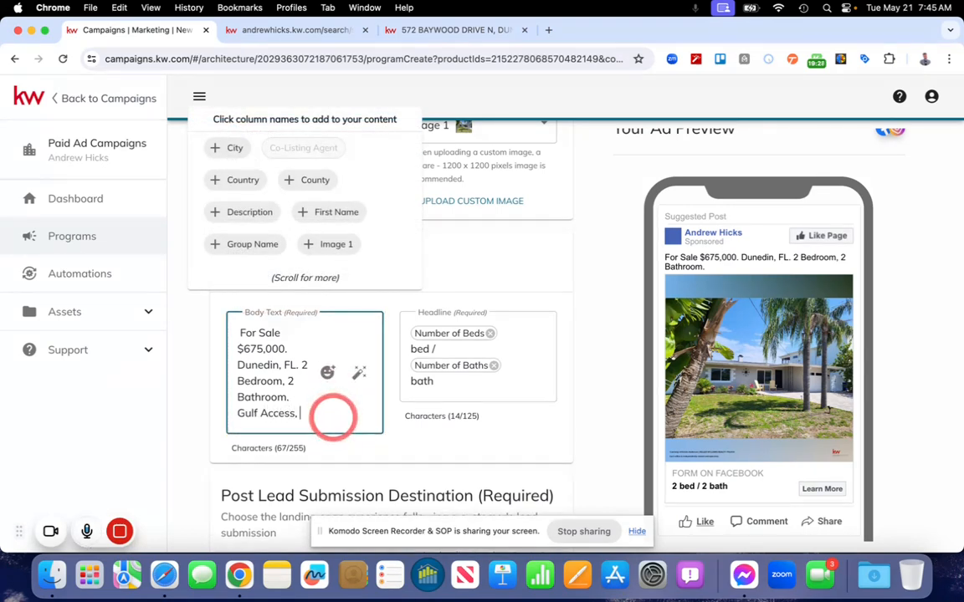
# Read the listing's full property description and add "No HOA," to the ad's body text.
pyautogui.click(451, 30)
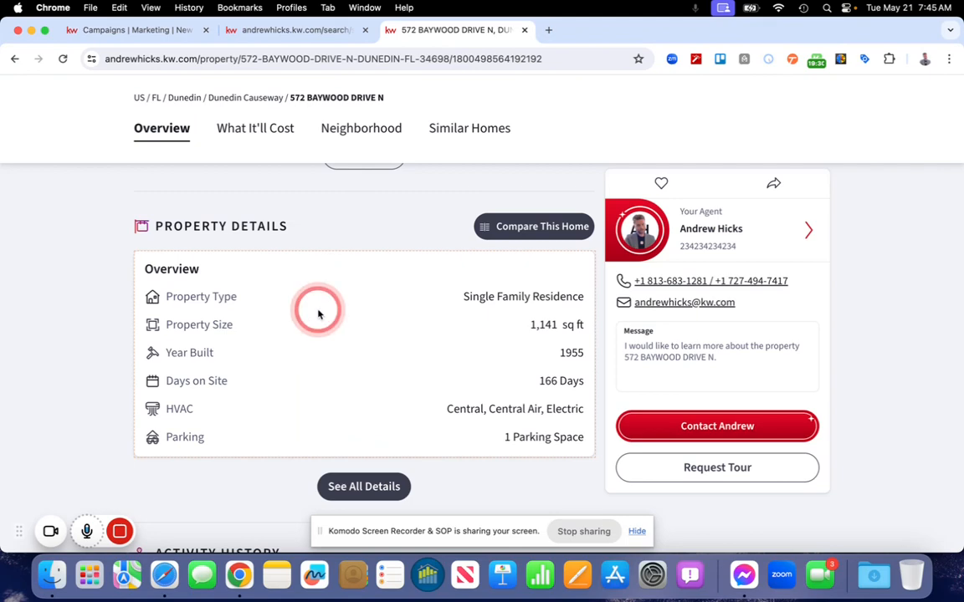
pyautogui.scroll(5, 318, 314)
pyautogui.click(368, 404)
pyautogui.scroll(-1, 418, 384)
pyautogui.scroll(-3, 465, 377)
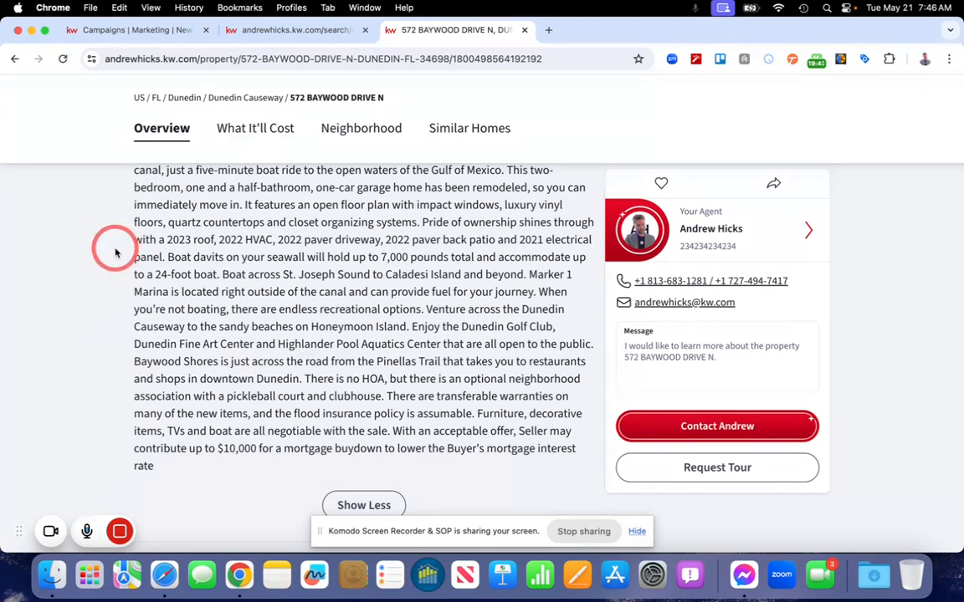
pyautogui.scroll(-3, 95, 338)
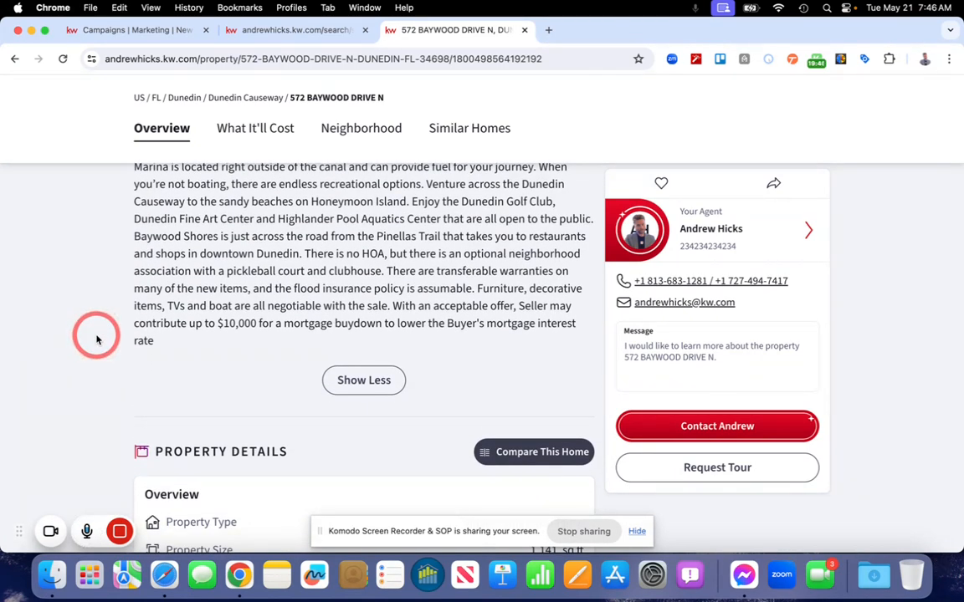
pyautogui.scroll(3, 97, 339)
pyautogui.click(136, 31)
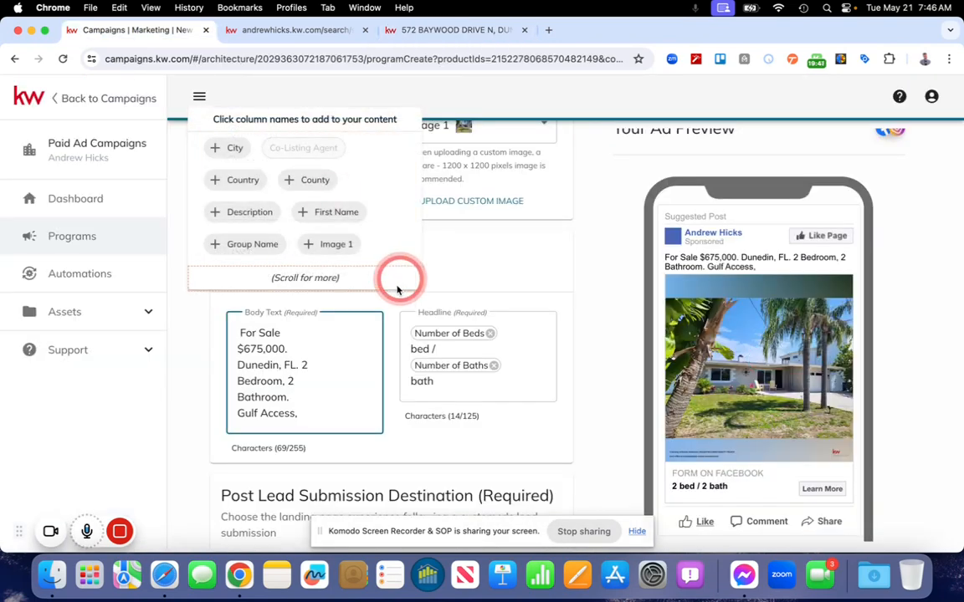
pyautogui.press('Return')
pyautogui.write('No HOA,')
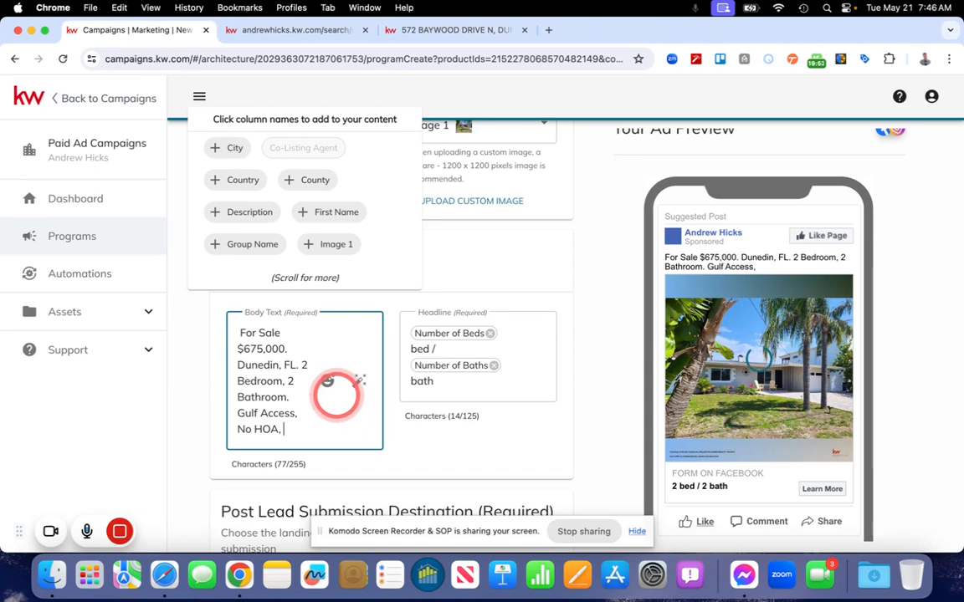
# Check the listing description and photos once more, and end the ad's body text with "On Saltwater Canal".
pyautogui.click(499, 20)
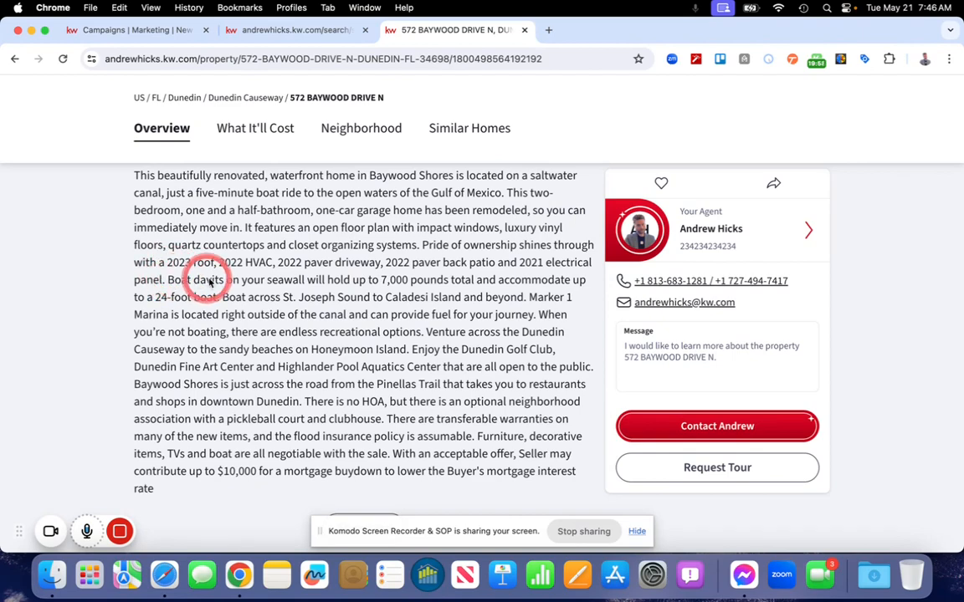
pyautogui.scroll(10, 323, 299)
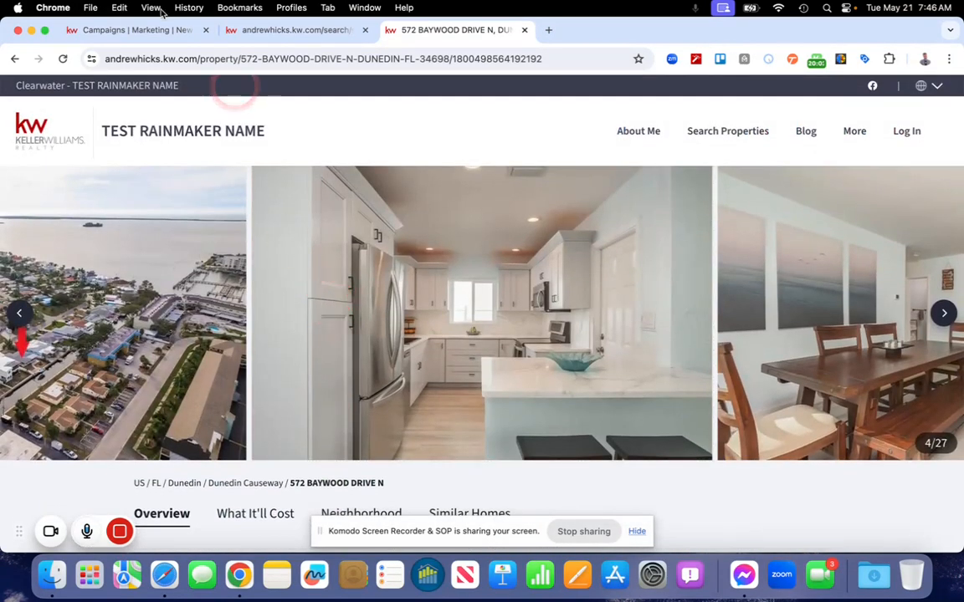
pyautogui.click(138, 29)
pyautogui.click(305, 418)
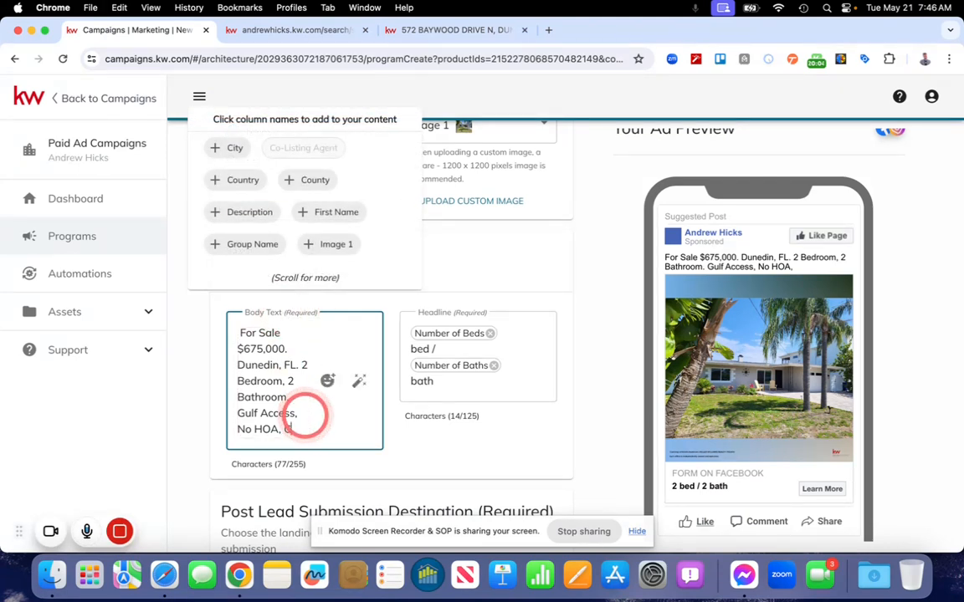
pyautogui.write('Canal')
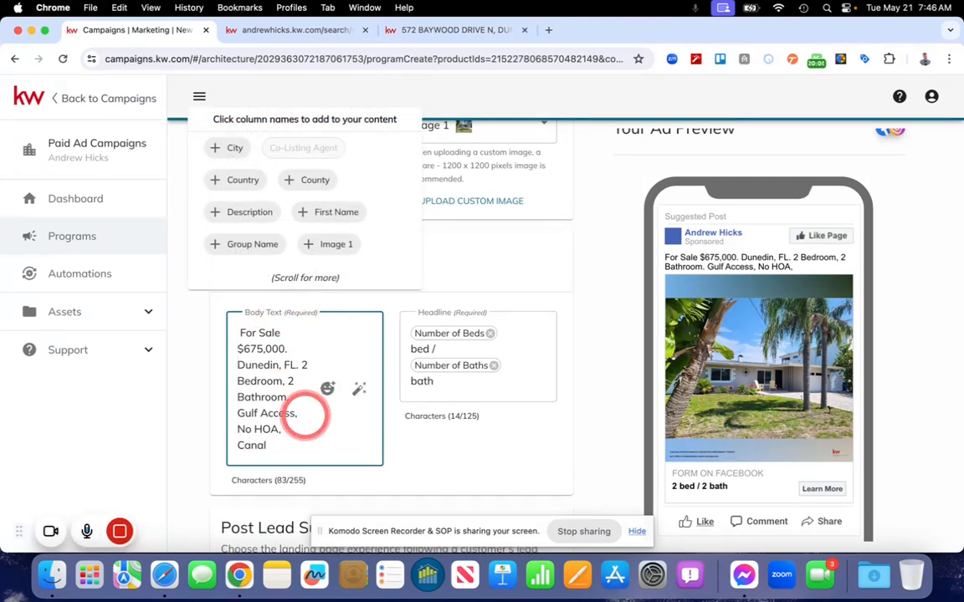
pyautogui.press('BackSpace')
pyautogui.press('BackSpace')
pyautogui.press('BackSpace')
pyautogui.press('BackSpace')
pyautogui.write('On Saltwater')
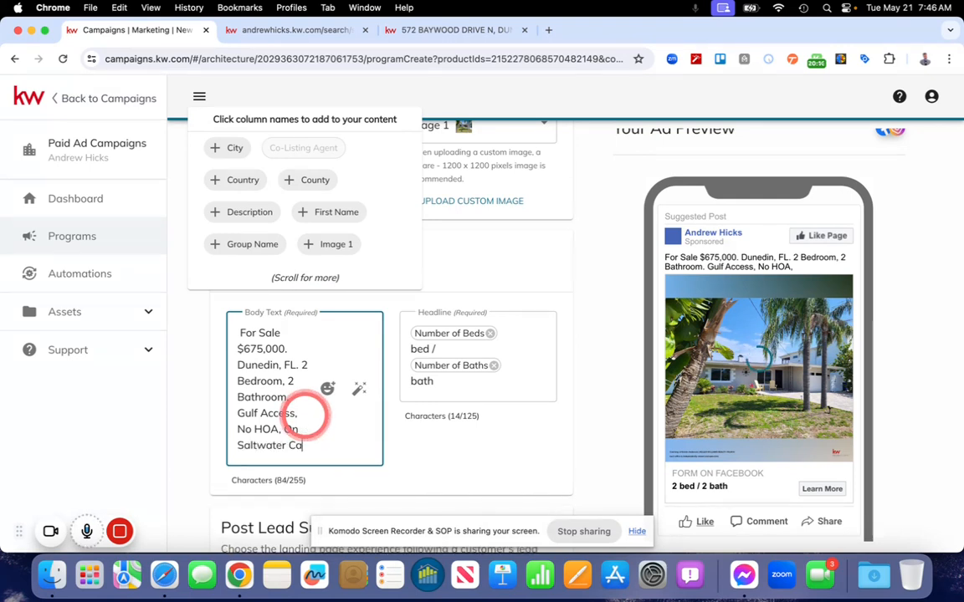
pyautogui.write('anal')
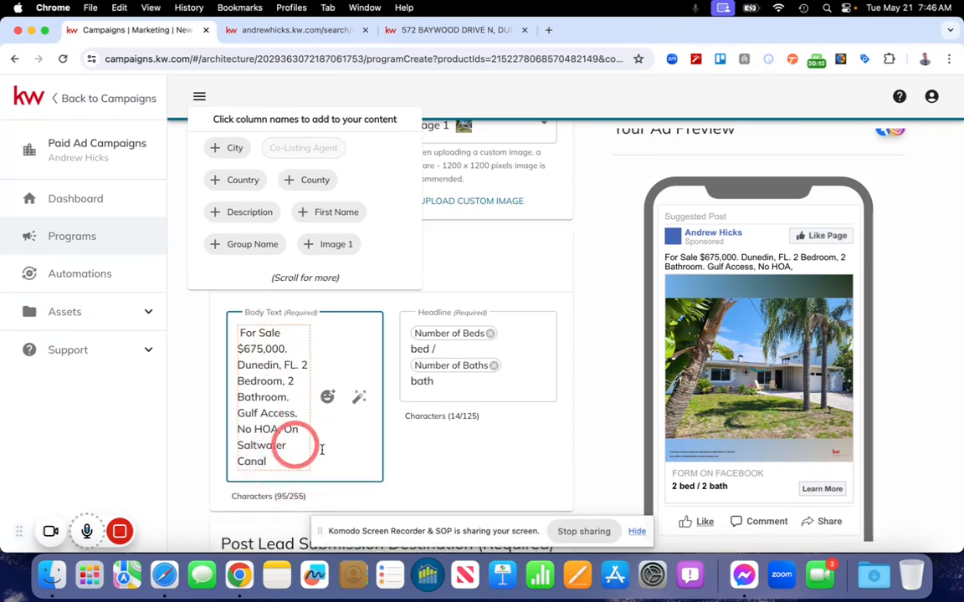
# Rewrite the ad's body text with the Write with AI tool, applying one of its alternative writing styles.
pyautogui.scroll(-1, 251, 381)
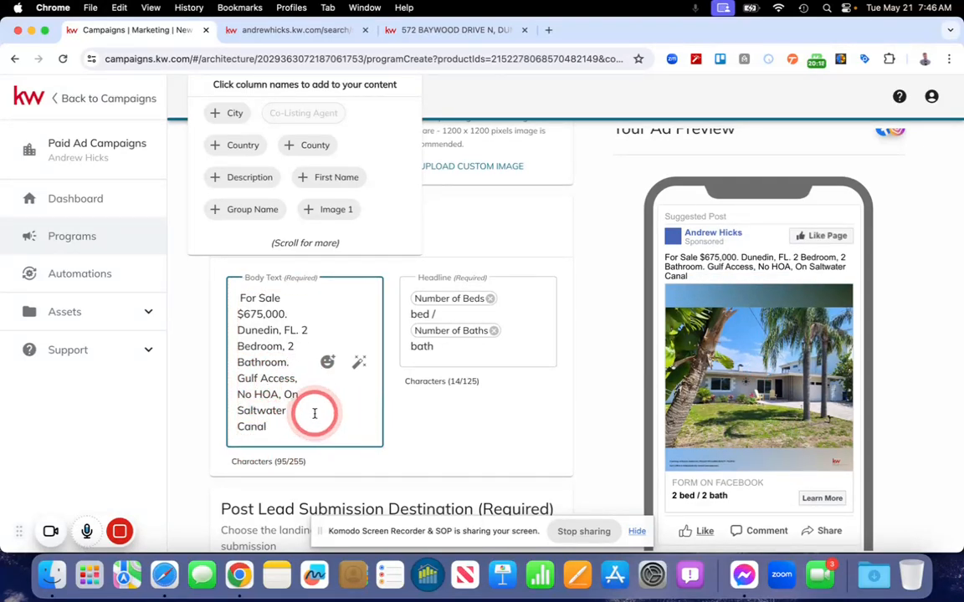
pyautogui.click(359, 365)
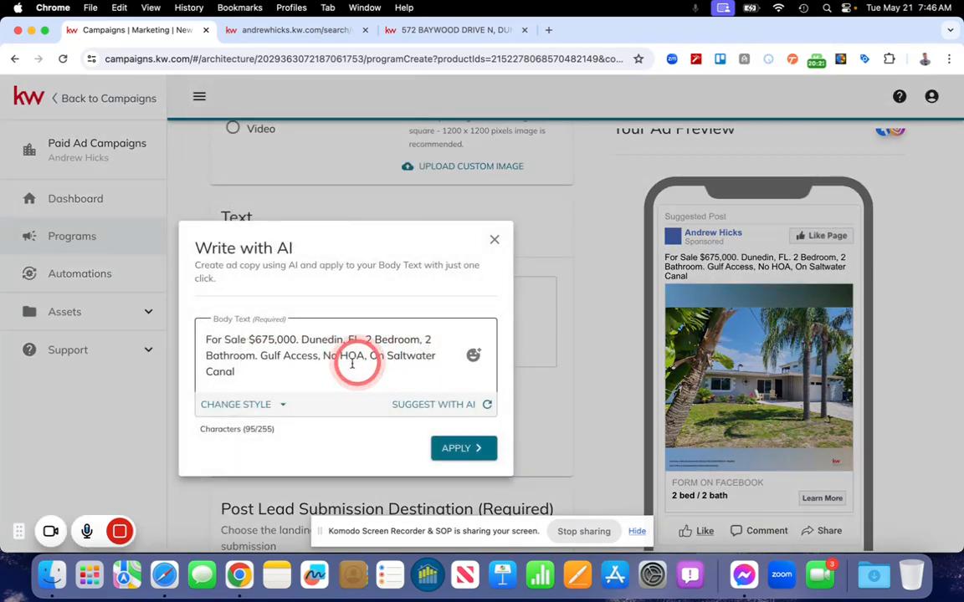
pyautogui.click(248, 410)
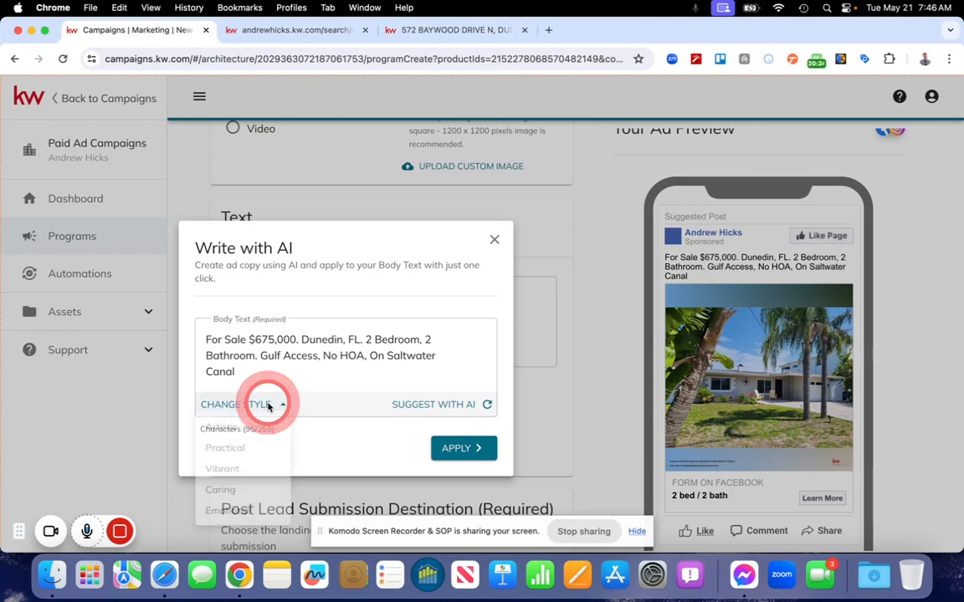
pyautogui.click(266, 480)
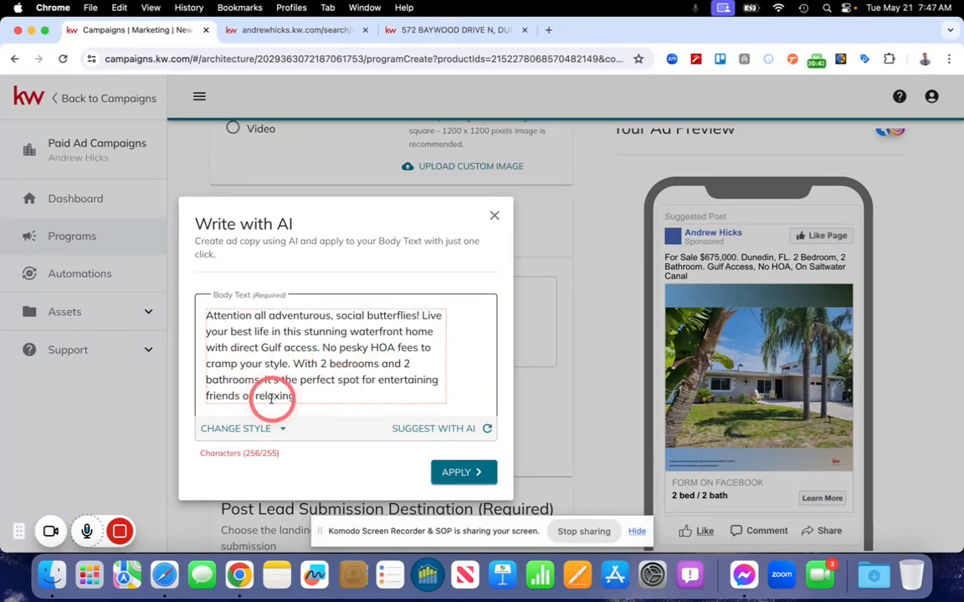
# Replace the AI text's opening "Attention all adventurous, social butterflies" with "For Sale $675,000", keeping the exclamation mark.
pyautogui.moveTo(207, 317); pyautogui.dragTo(366, 317)
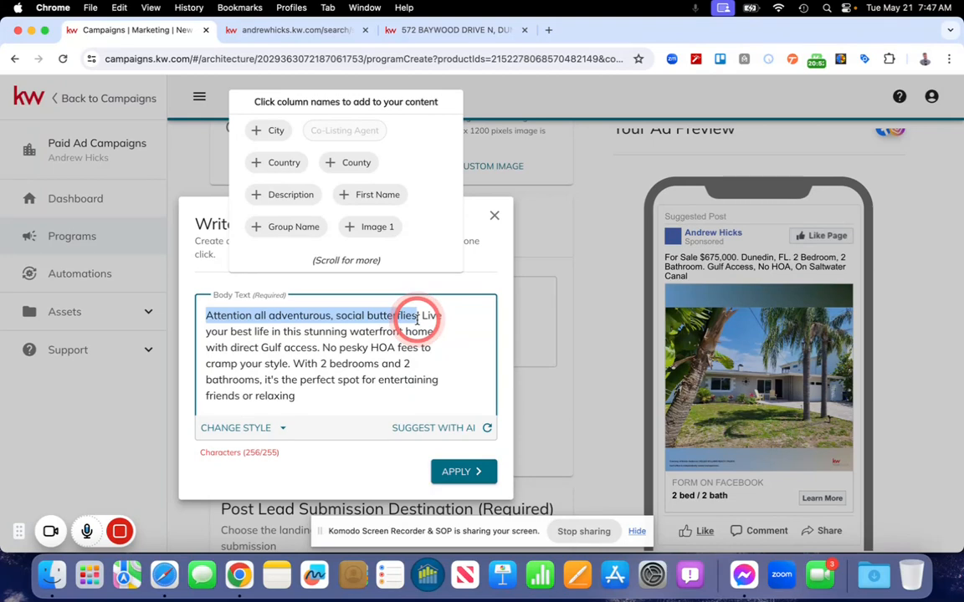
pyautogui.write('For Sale Live your best life in this stunning')
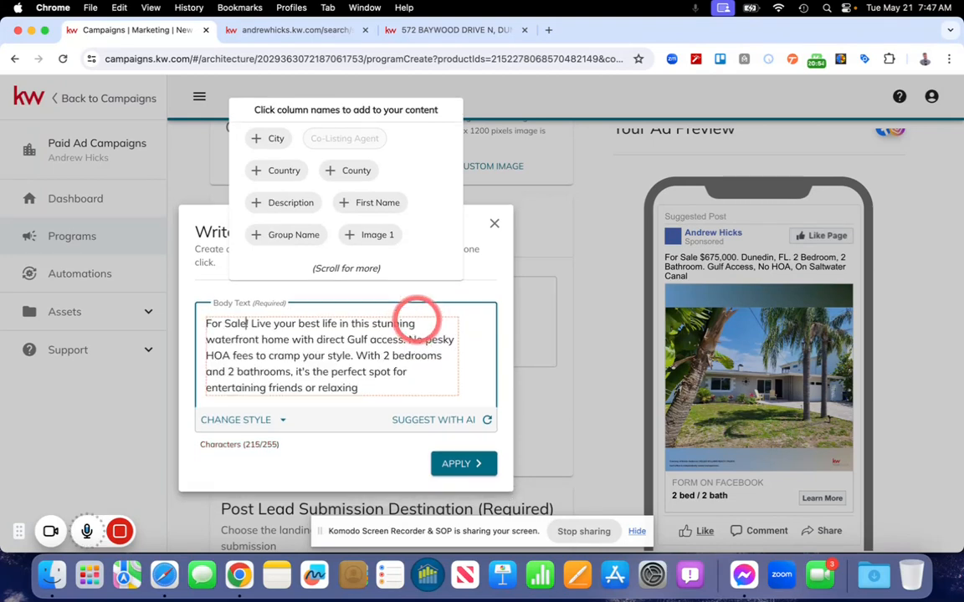
pyautogui.write(' 6')
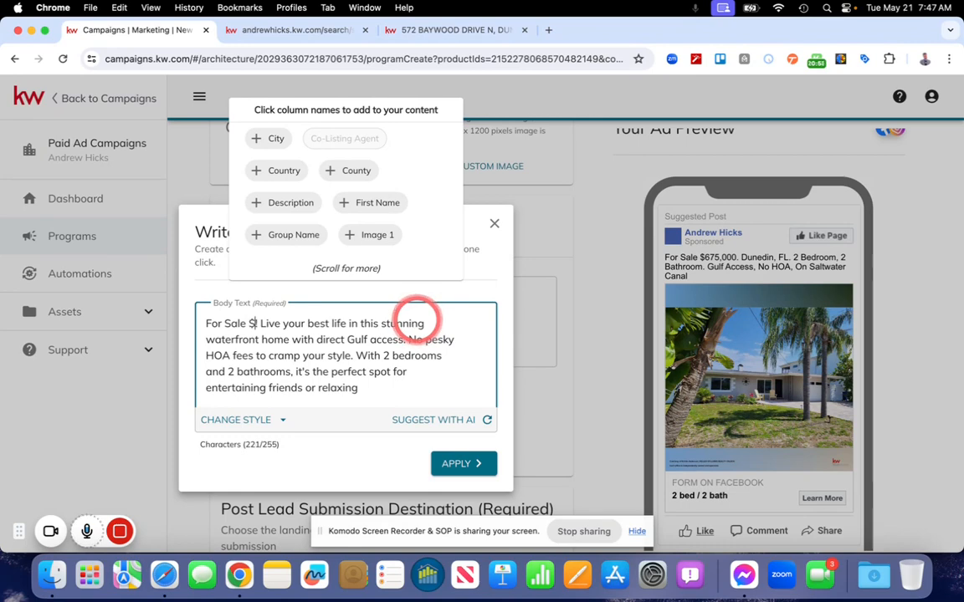
pyautogui.write('75,000.')
pyautogui.press('Delete')
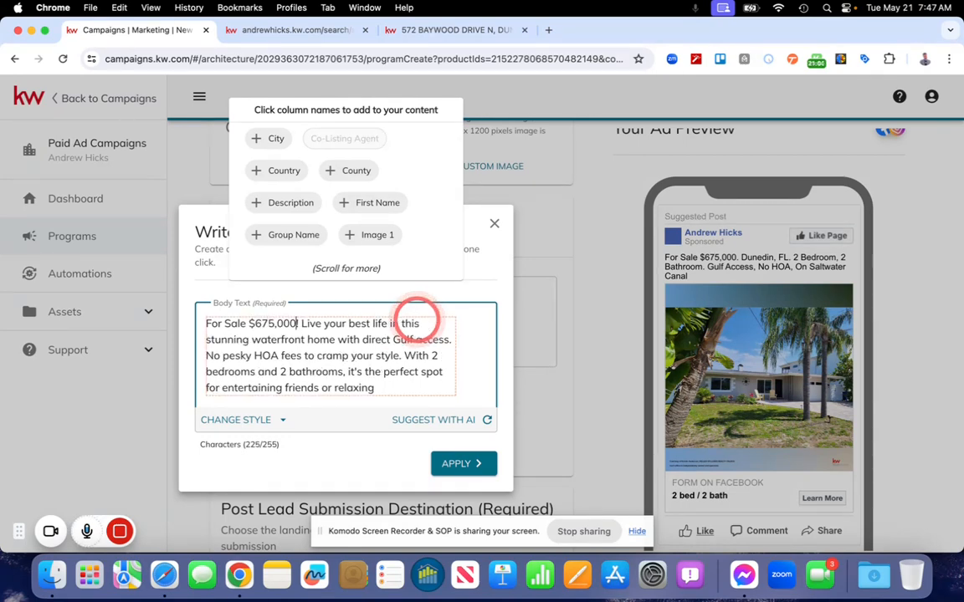
# Check the property's listing page and add "in Dunedin!" after the price in the AI body text.
pyautogui.click(440, 31)
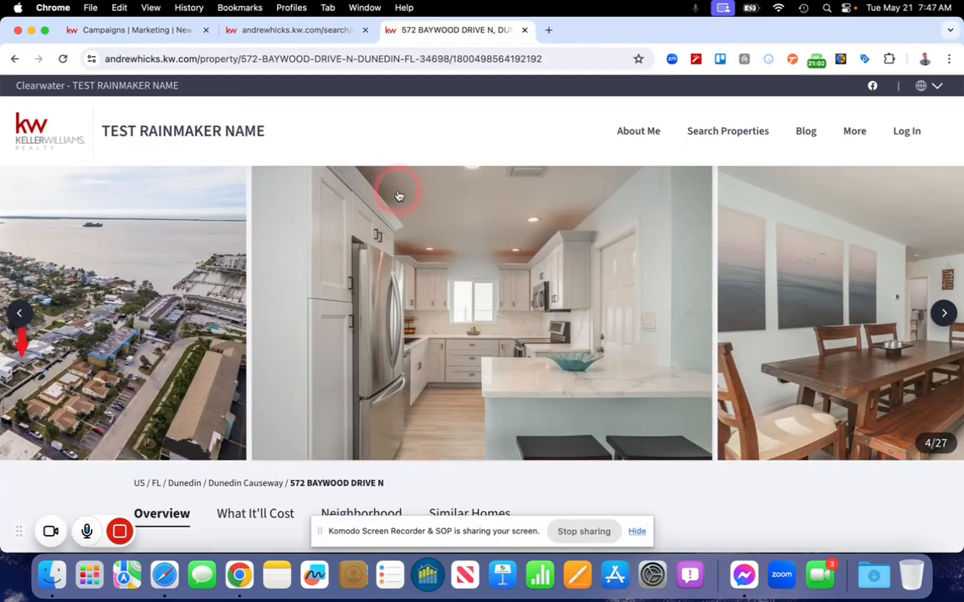
pyautogui.scroll(-5, 398, 196)
pyautogui.click(166, 31)
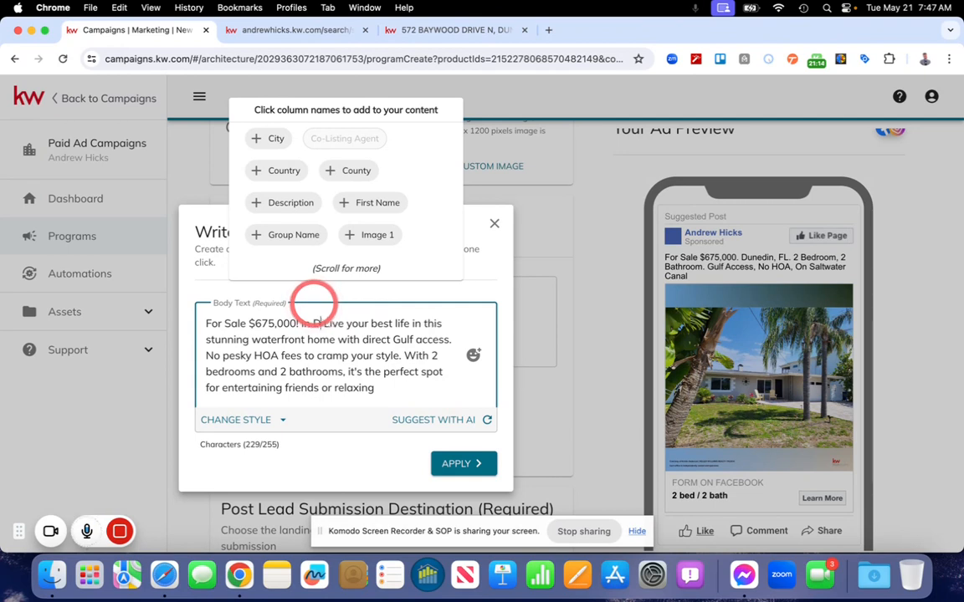
pyautogui.write('Dunedin!')
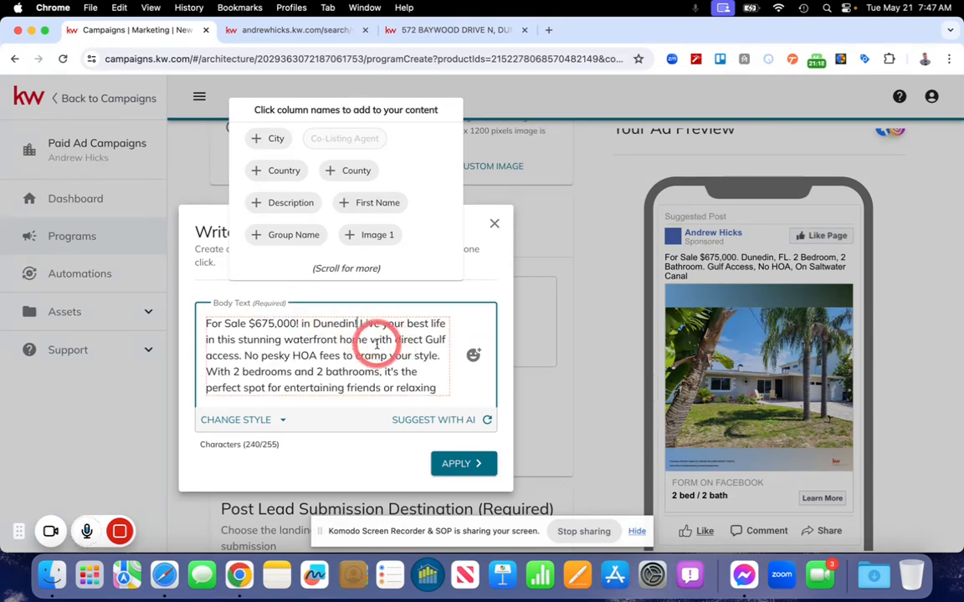
pyautogui.click(477, 289)
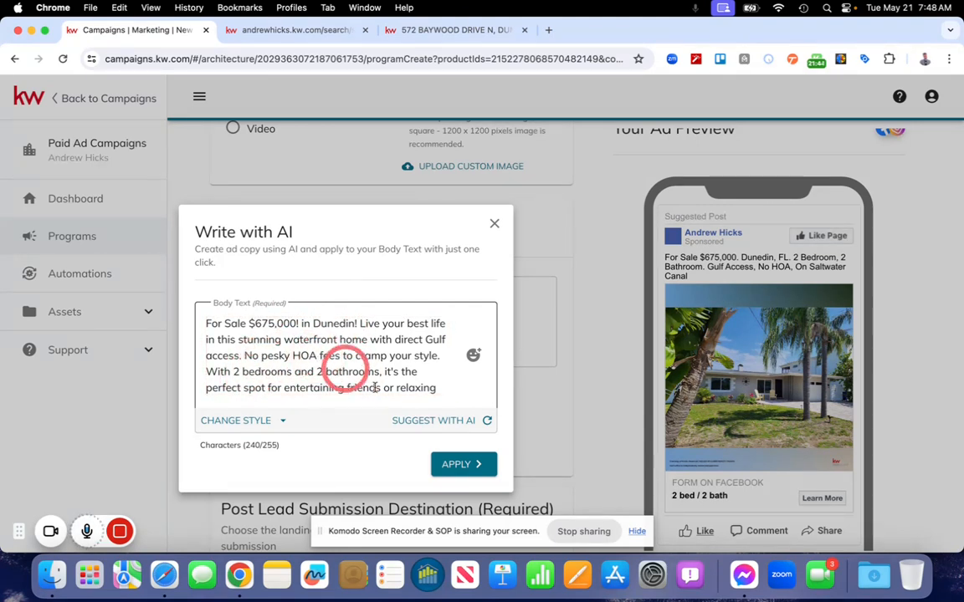
# Add the heart-eyes emoji and the palm tree emoji at the end of the AI body text.
pyautogui.click(439, 388)
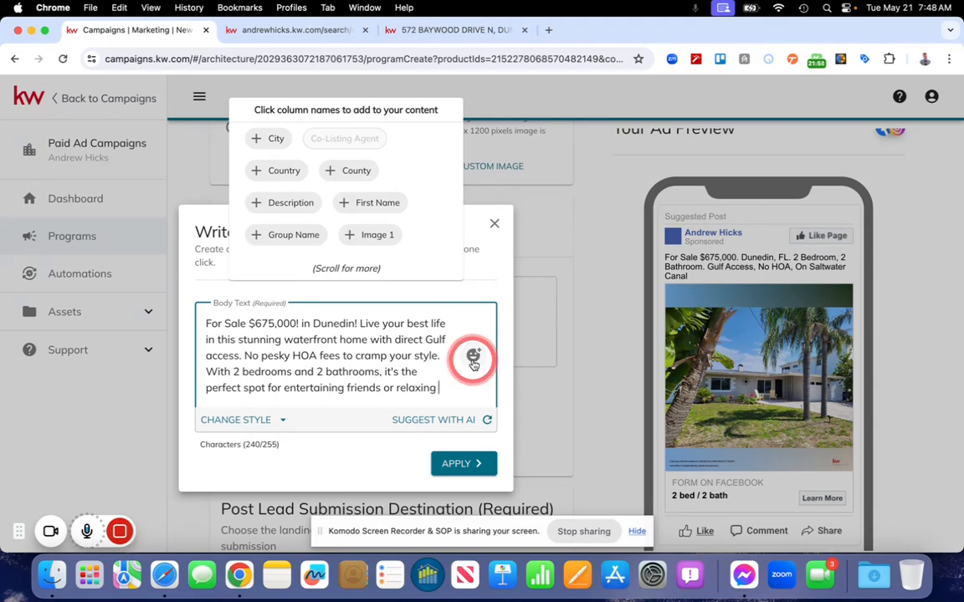
pyautogui.click(474, 360)
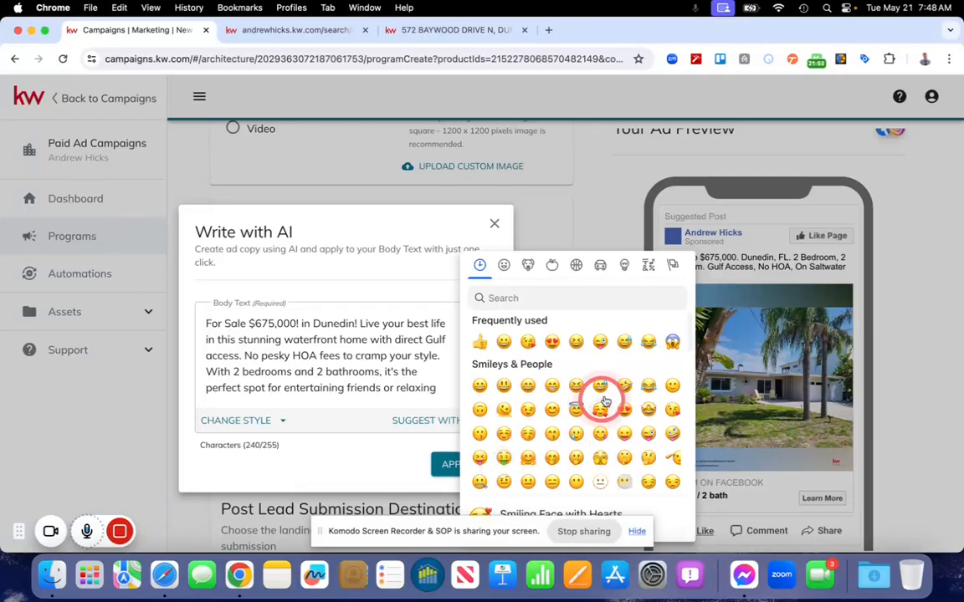
pyautogui.click(552, 342)
pyautogui.scroll(-1, 577, 402)
pyautogui.scroll(1, 584, 408)
pyautogui.click(558, 299)
pyautogui.write('o')
pyautogui.press('BackSpace')
pyautogui.write('palm')
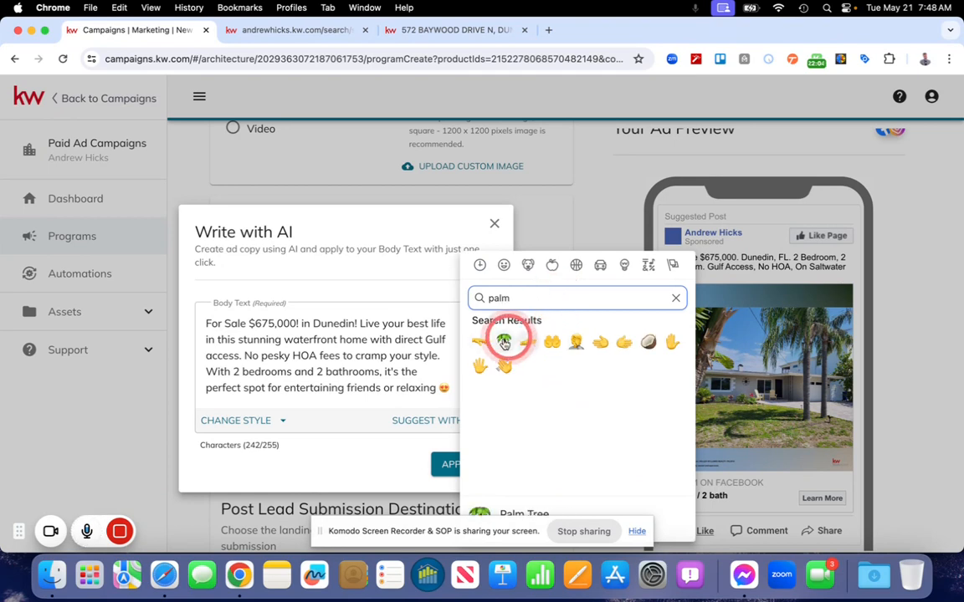
pyautogui.click(505, 341)
# Add the motor boat, beach with umbrella and sun emojis to the end of the AI body text.
pyautogui.doubleClick(538, 298)
pyautogui.write('boat')
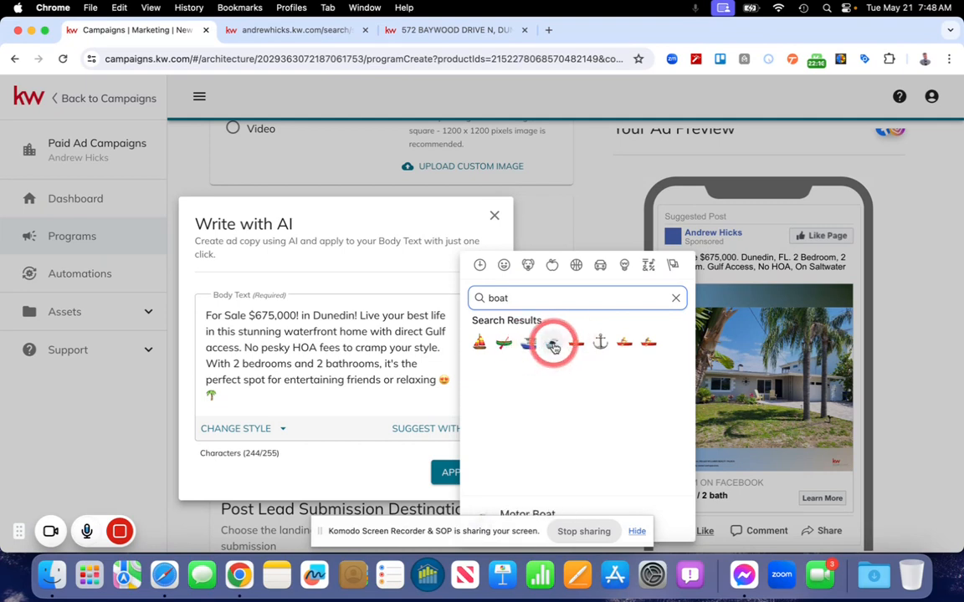
pyautogui.click(552, 343)
pyautogui.click(595, 300)
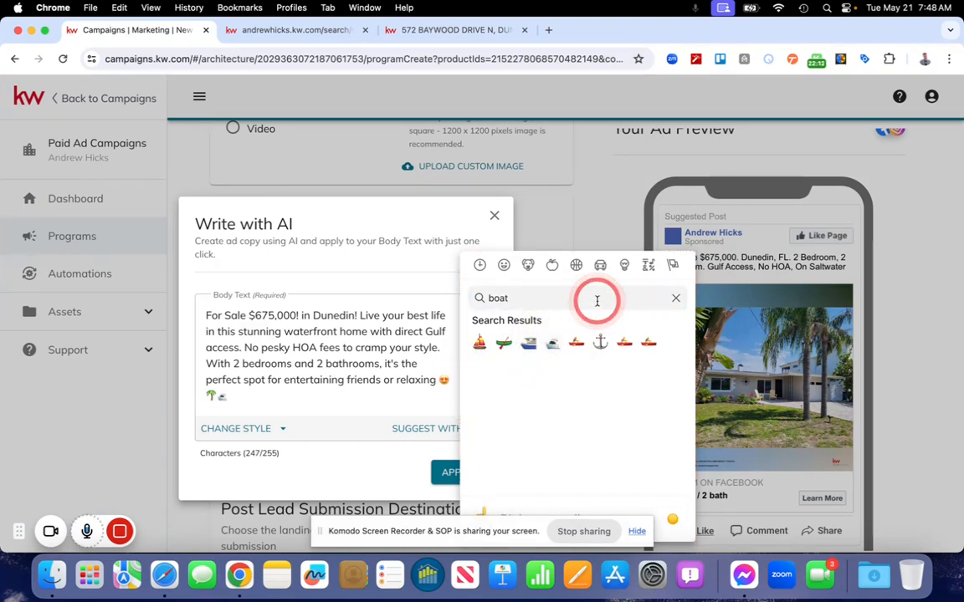
pyautogui.doubleClick(597, 300)
pyautogui.write('sun')
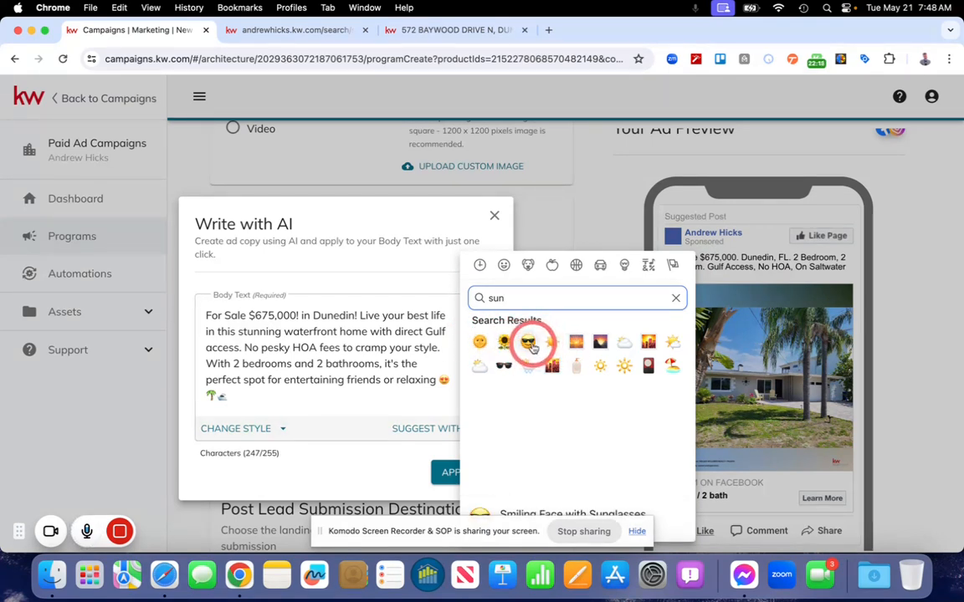
pyautogui.click(674, 368)
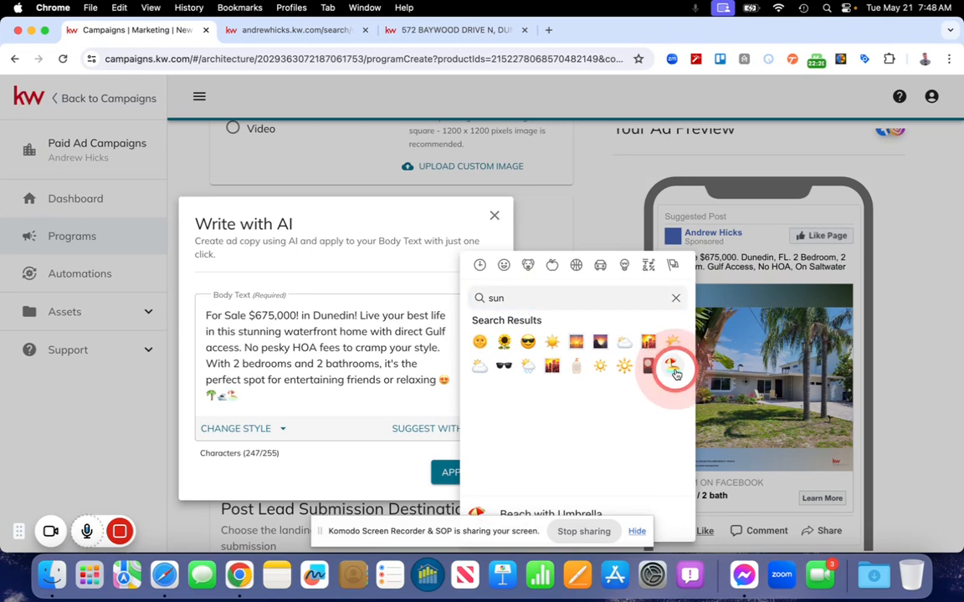
pyautogui.click(552, 345)
# Copy the sun emoji in front of "No pesky HOA fees" and the motor boat emoji in front of "Gulf access".
pyautogui.click(283, 389)
pyautogui.click(254, 396)
pyautogui.moveTo(250, 396); pyautogui.dragTo(241, 395)
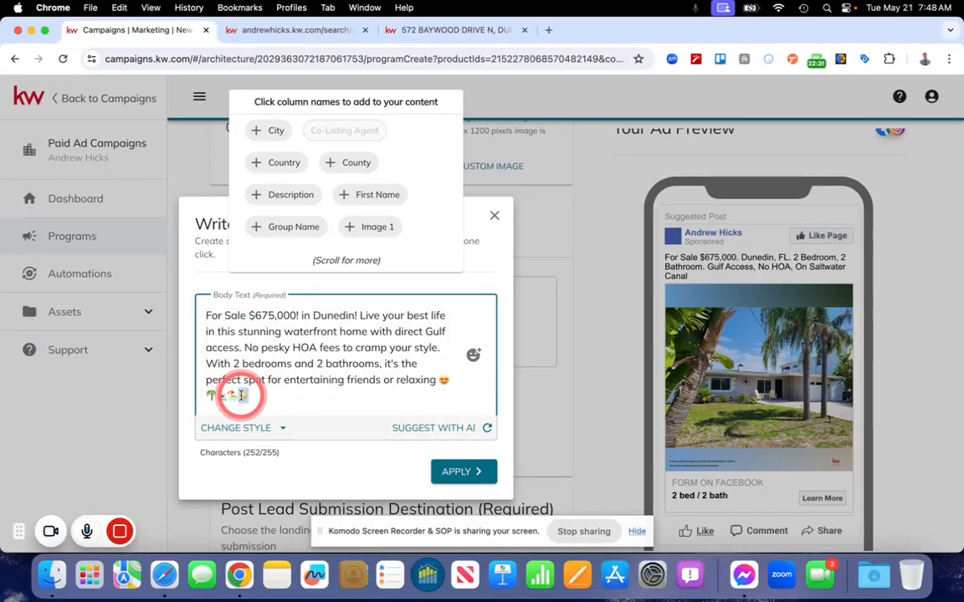
pyautogui.click(243, 345)
pyautogui.write('🌞')
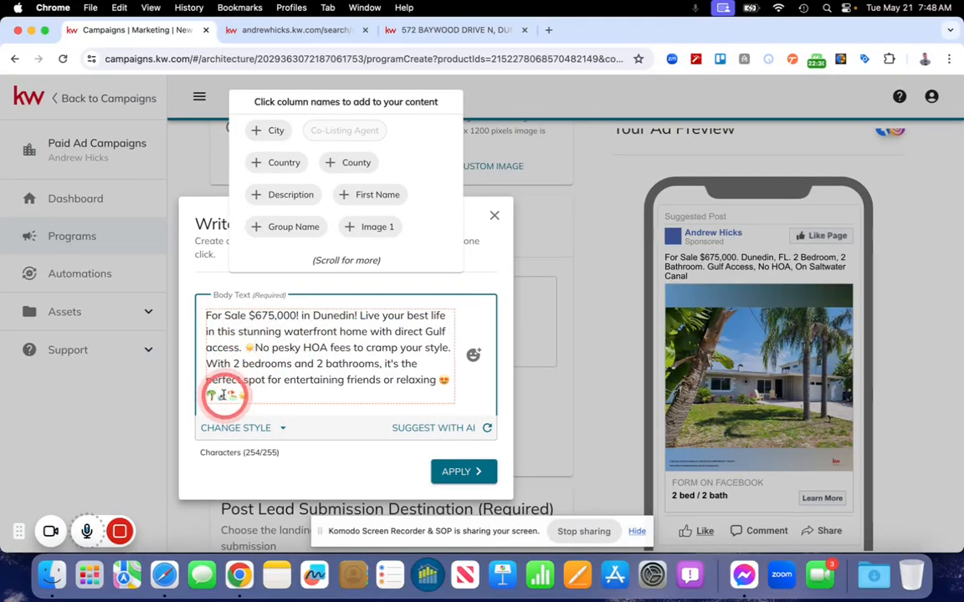
pyautogui.moveTo(225, 397); pyautogui.dragTo(218, 398)
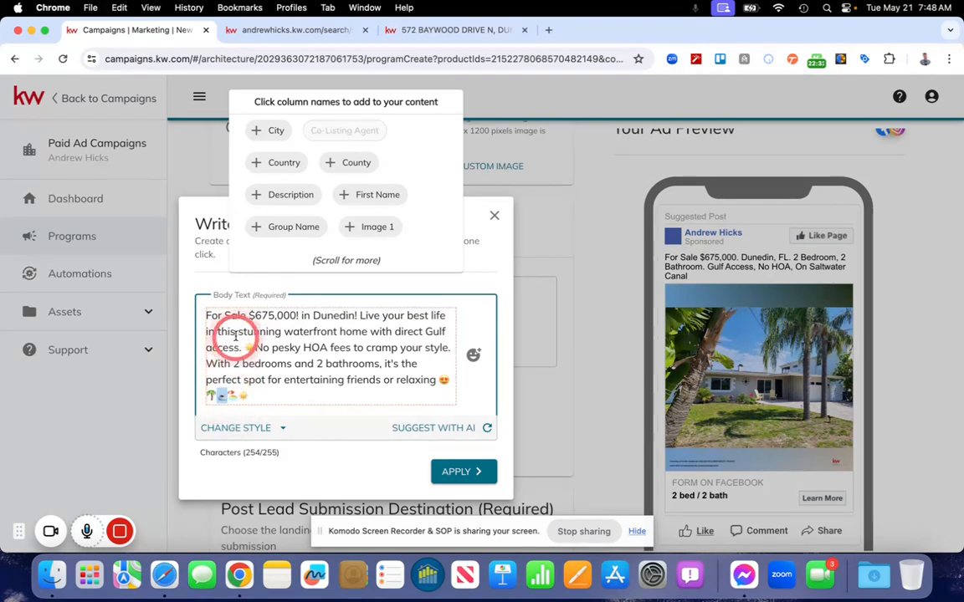
pyautogui.click(427, 332)
pyautogui.write('🏖')
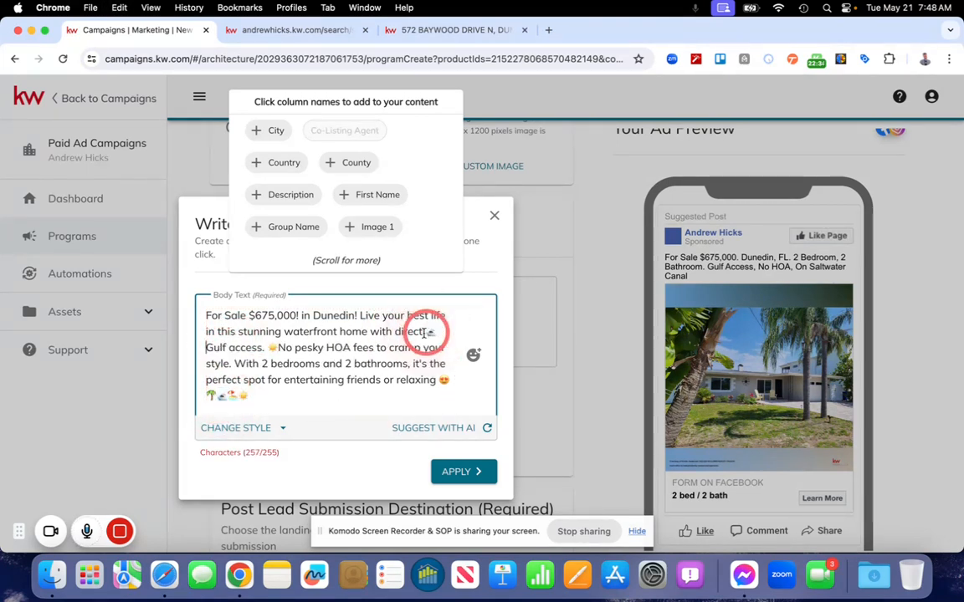
# Copy the palm tree emoji after "cramp your style." and the heart-eyes emoji in front of "For Sale".
pyautogui.moveTo(247, 397); pyautogui.dragTo(296, 360)
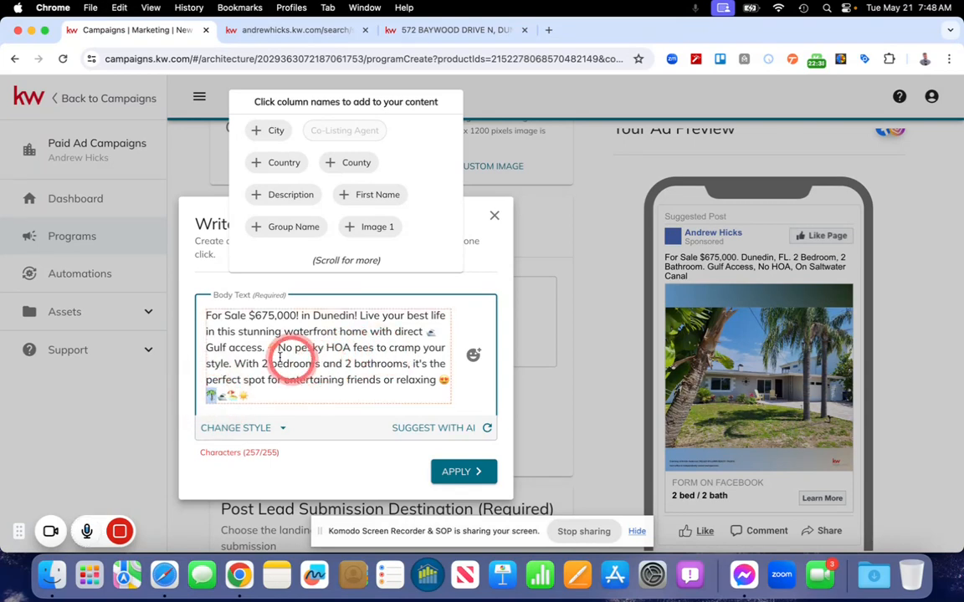
pyautogui.moveTo(232, 364); pyautogui.dragTo(232, 365)
pyautogui.write('🌴')
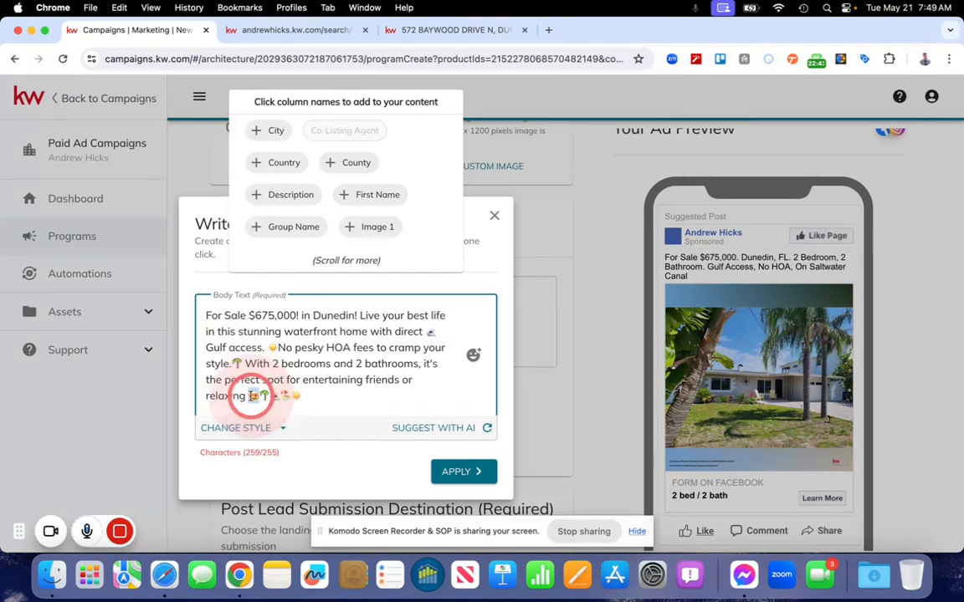
pyautogui.click(206, 316)
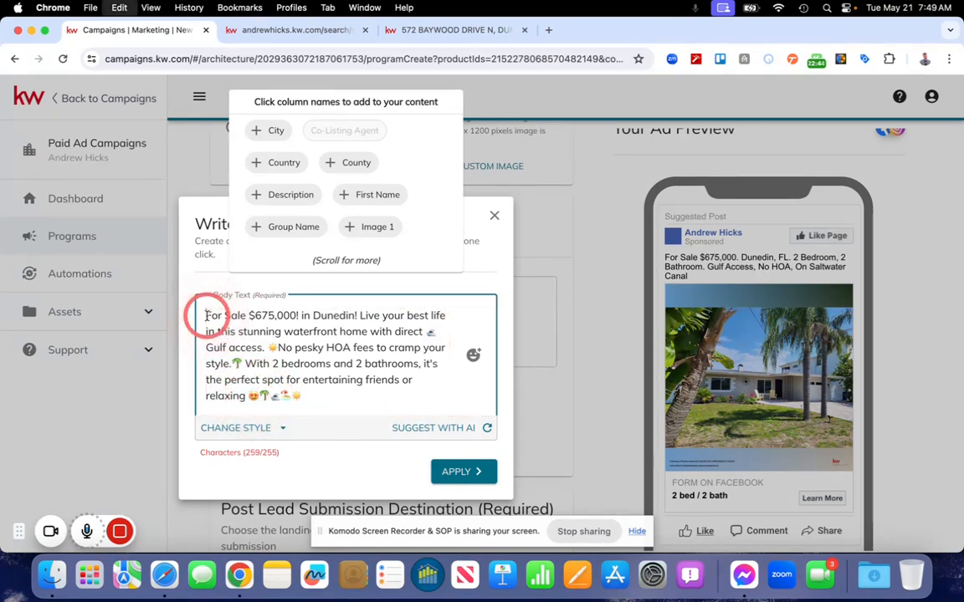
pyautogui.write('😍')
# Delete the repeated heart-eyes, palm tree and boat emojis at the text's end and apply the AI copy to the ad.
pyautogui.moveTo(303, 378)
pyautogui.mouseDown()
pyautogui.moveTo(284, 398)
pyautogui.moveTo(393, 309)
pyautogui.moveTo(383, 403)
pyautogui.moveTo(422, 378)
pyautogui.moveTo(350, 373)
pyautogui.moveTo(393, 383)
pyautogui.moveTo(275, 393)
pyautogui.moveTo(294, 395)
pyautogui.mouseUp()
pyautogui.doubleClick(283, 395)
pyautogui.press('BackSpace')
pyautogui.press('BackSpace')
pyautogui.press('BackSpace')
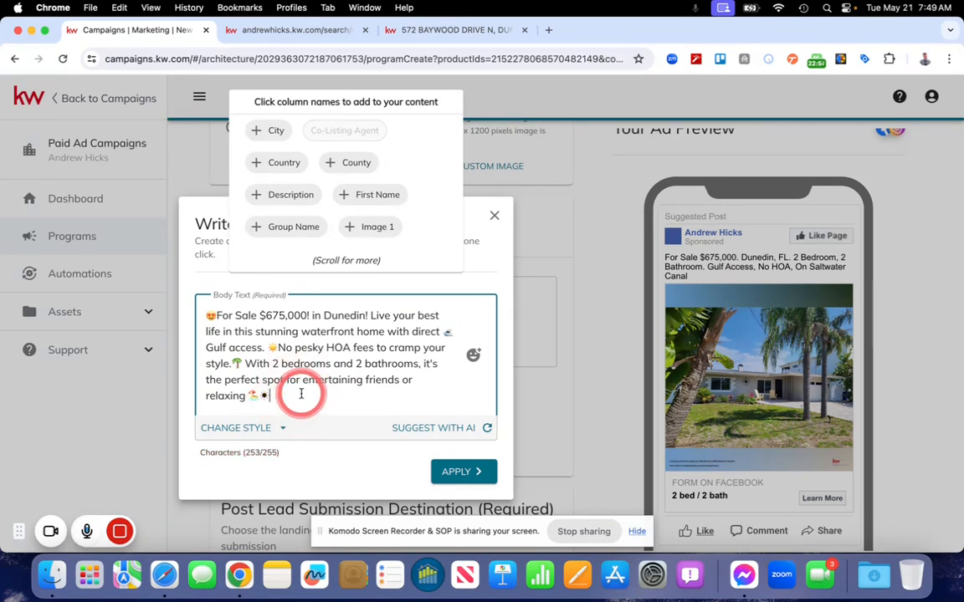
pyautogui.click(457, 483)
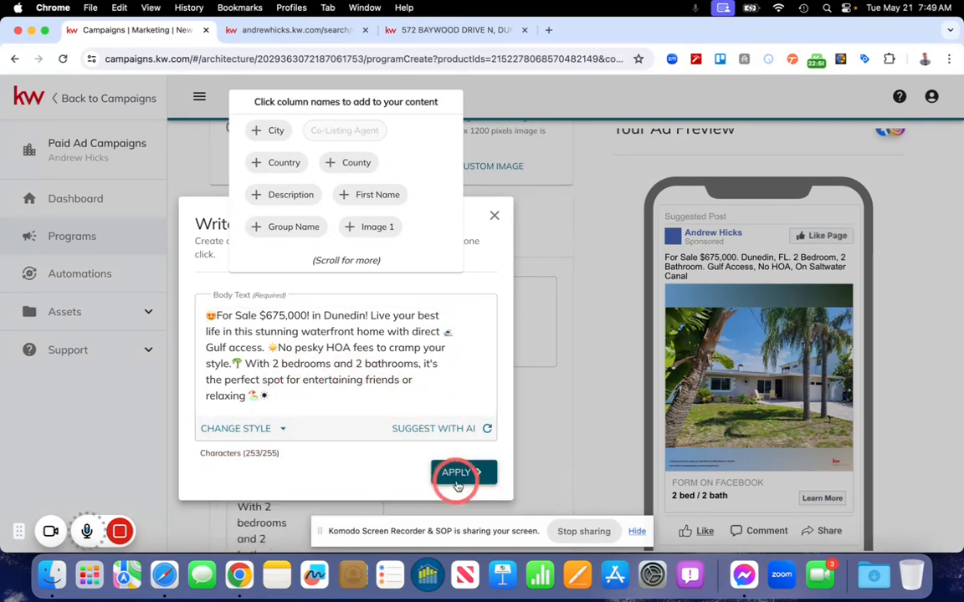
# Clear the bed and bath placeholders from the ad's headline and enter "Priced To Sell" instead.
pyautogui.scroll(-2, 402, 385)
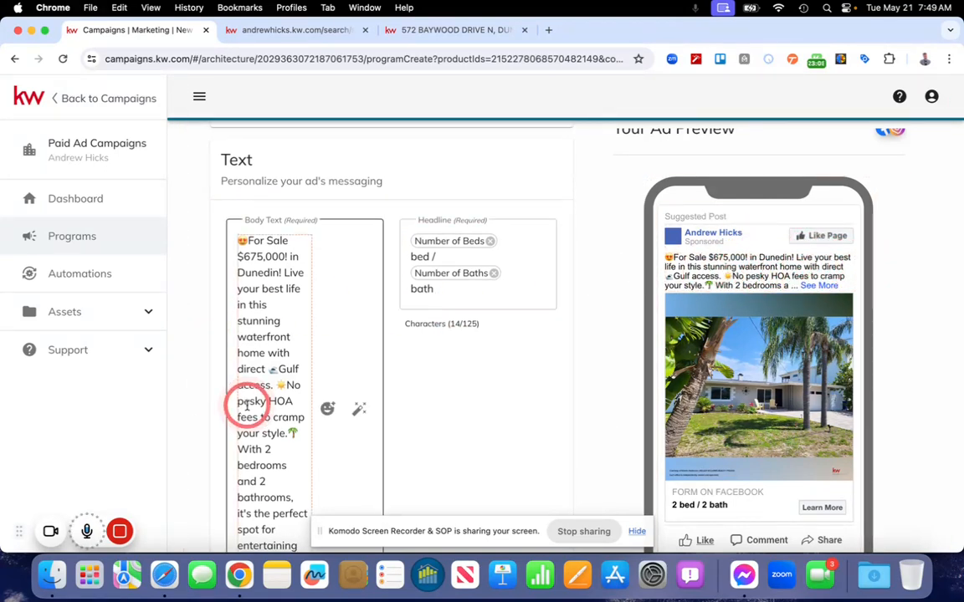
pyautogui.scroll(-2, 244, 418)
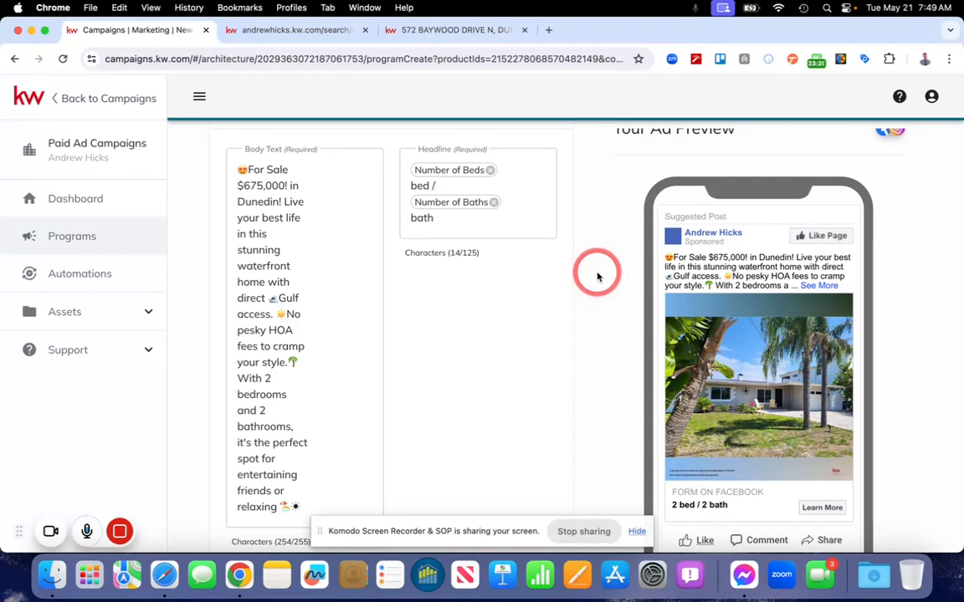
pyautogui.scroll(2, 456, 285)
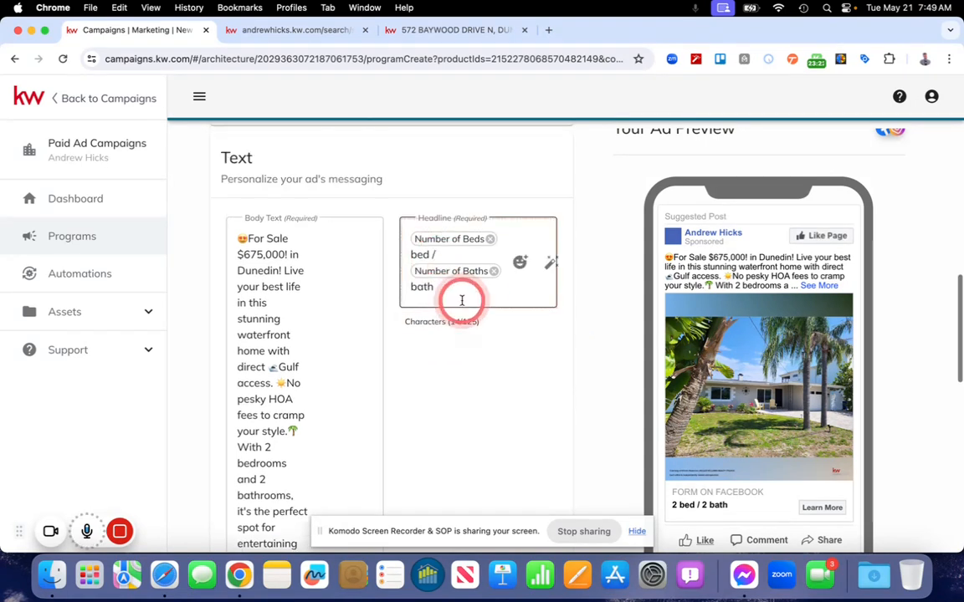
pyautogui.click(476, 293)
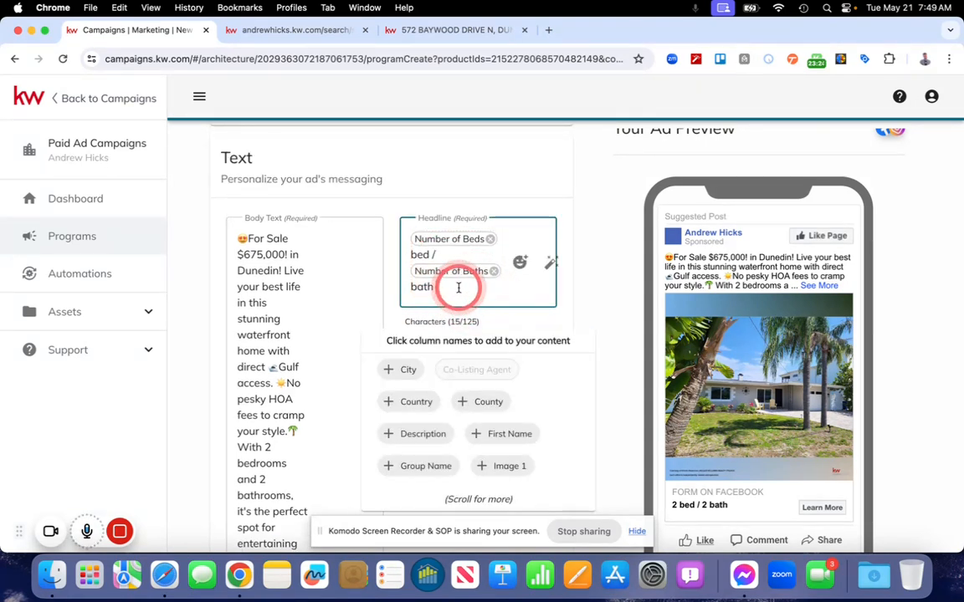
pyautogui.press('BackSpace')
pyautogui.press('BackSpace')
pyautogui.press('BackSpace')
pyautogui.press('BackSpace')
pyautogui.press('BackSpace')
pyautogui.press('BackSpace')
pyautogui.press('BackSpace')
pyautogui.press('BackSpace')
pyautogui.press('BackSpace')
pyautogui.press('BackSpace')
pyautogui.press('BackSpace')
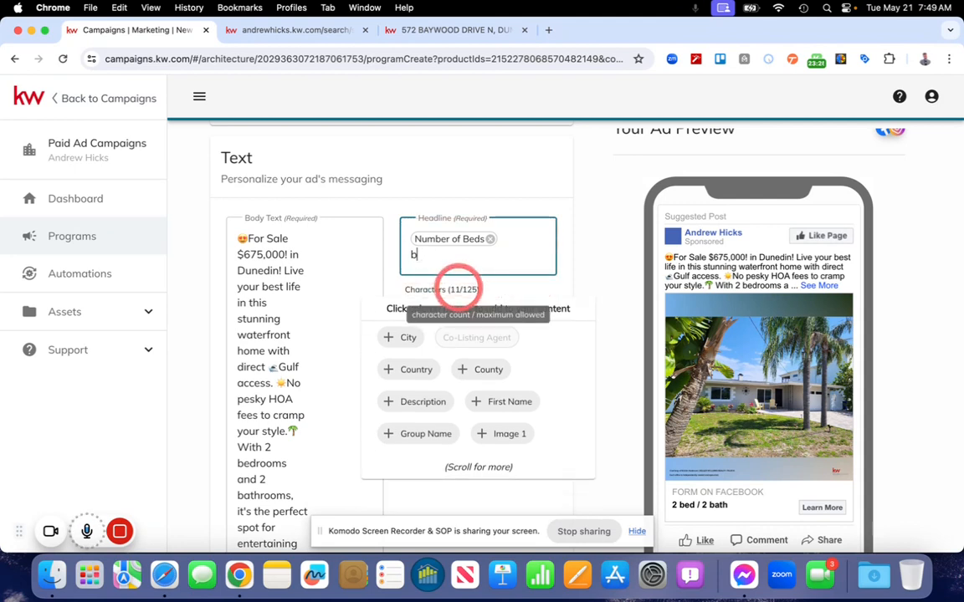
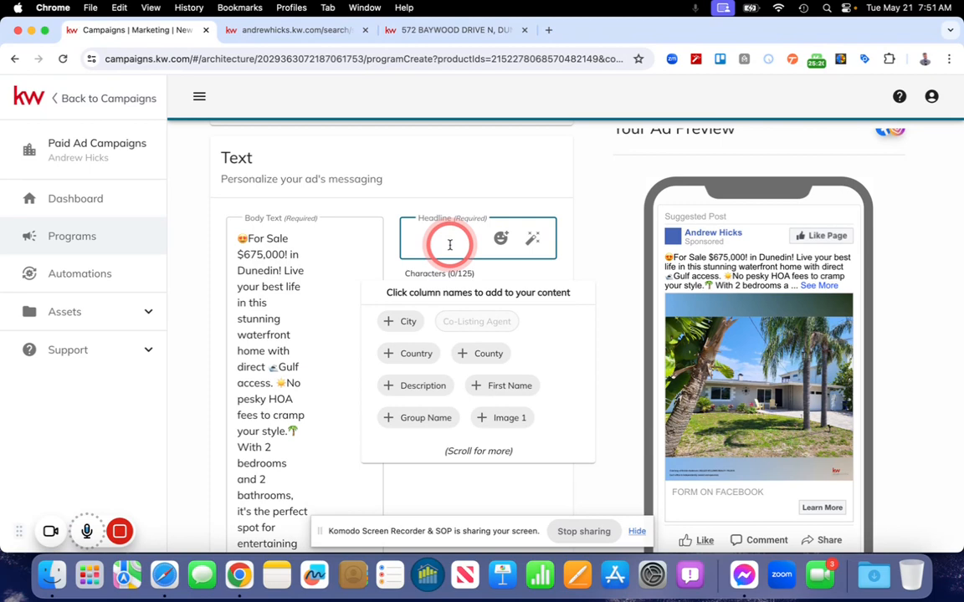
pyautogui.write('Priced To Sell')
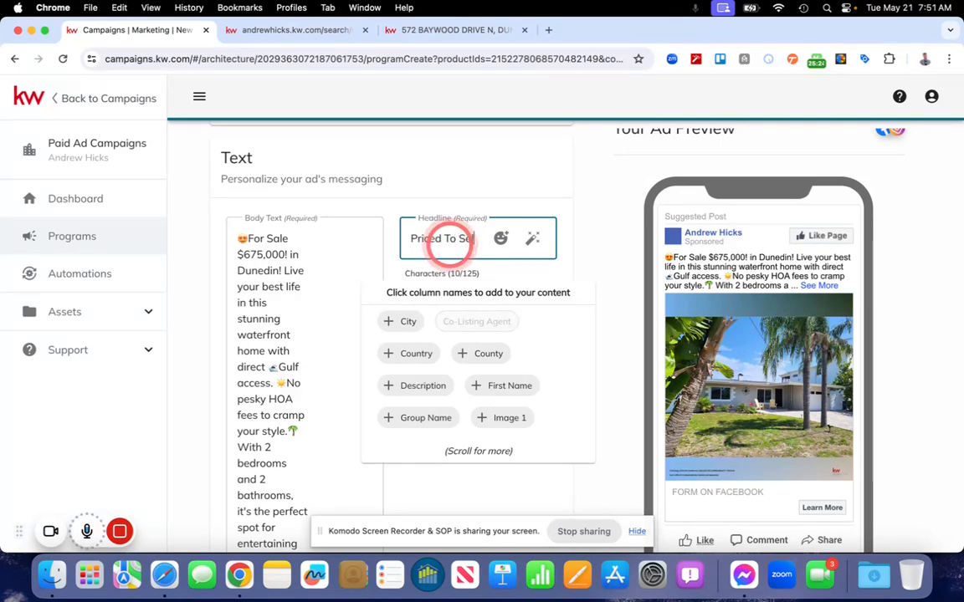
# Extend the ad's headline to read "Priced To Sell, Click To View Details and Schedule a Tour!".
pyautogui.write(', Cli')
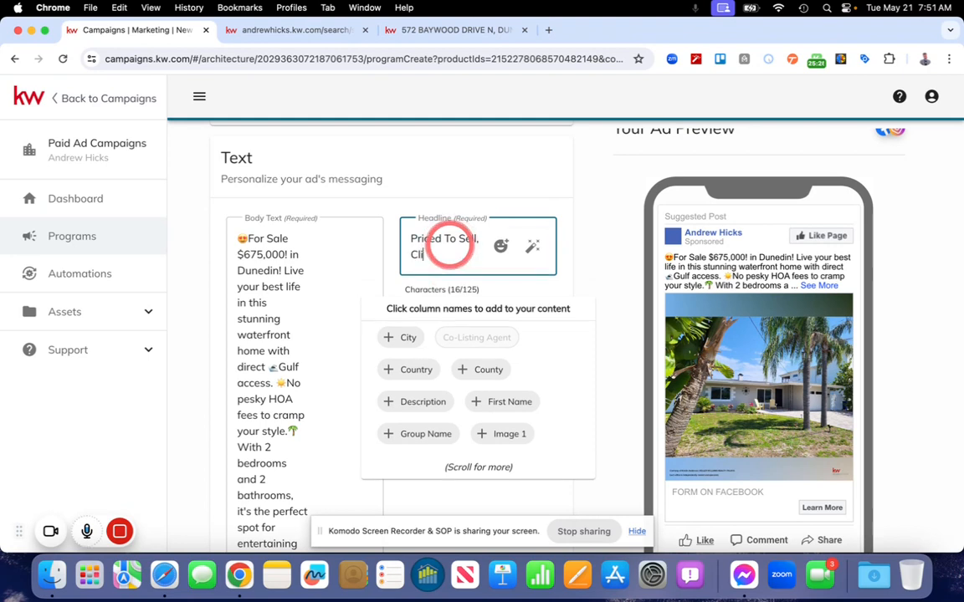
pyautogui.write('ck Learn')
pyautogui.press('BackSpace')
pyautogui.press('BackSpace')
pyautogui.press('BackSpace')
pyautogui.press('BackSpace')
pyautogui.press('BackSpace')
pyautogui.write('To View Details and ')
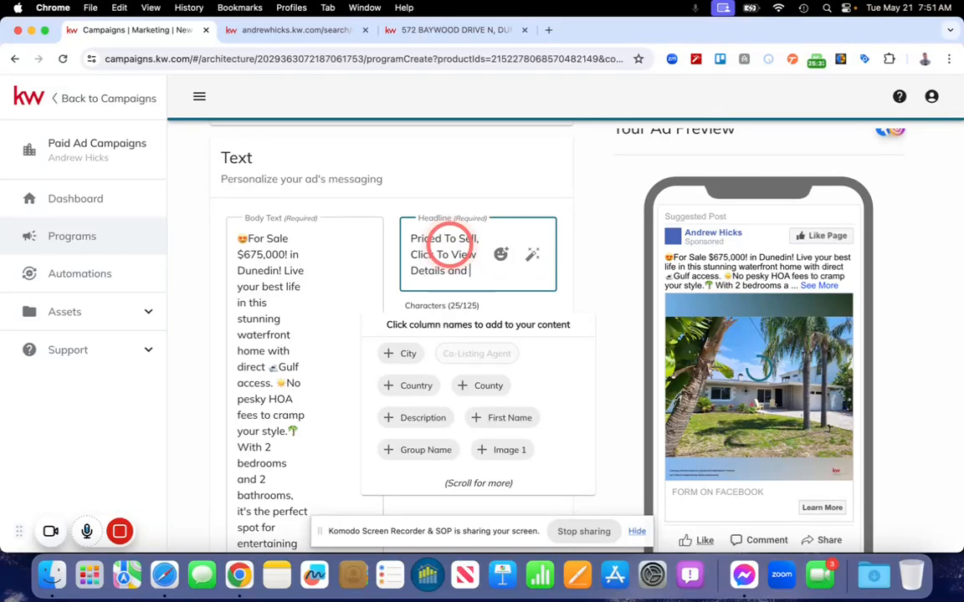
pyautogui.write('Sc')
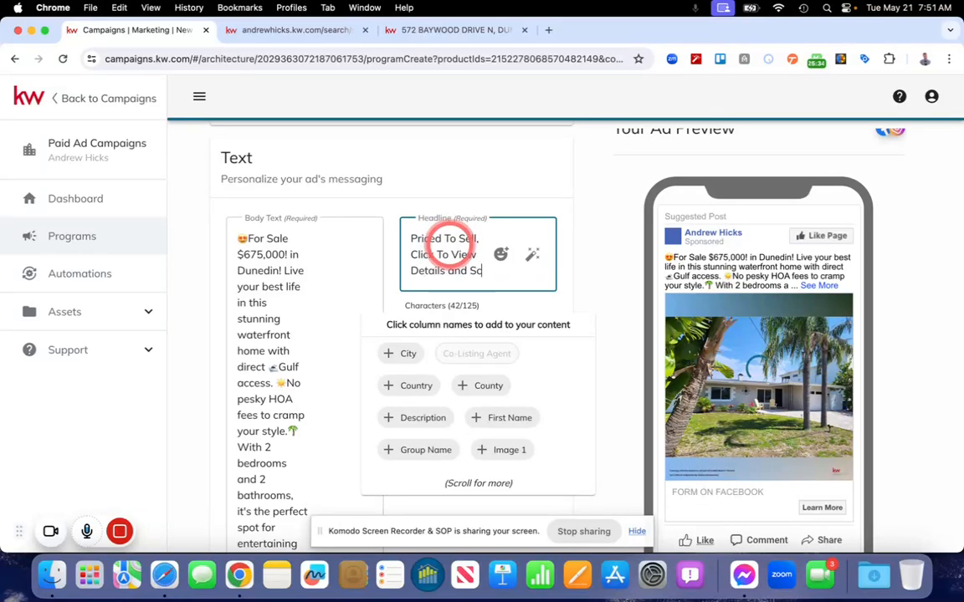
pyautogui.write('hedule a Tour!')
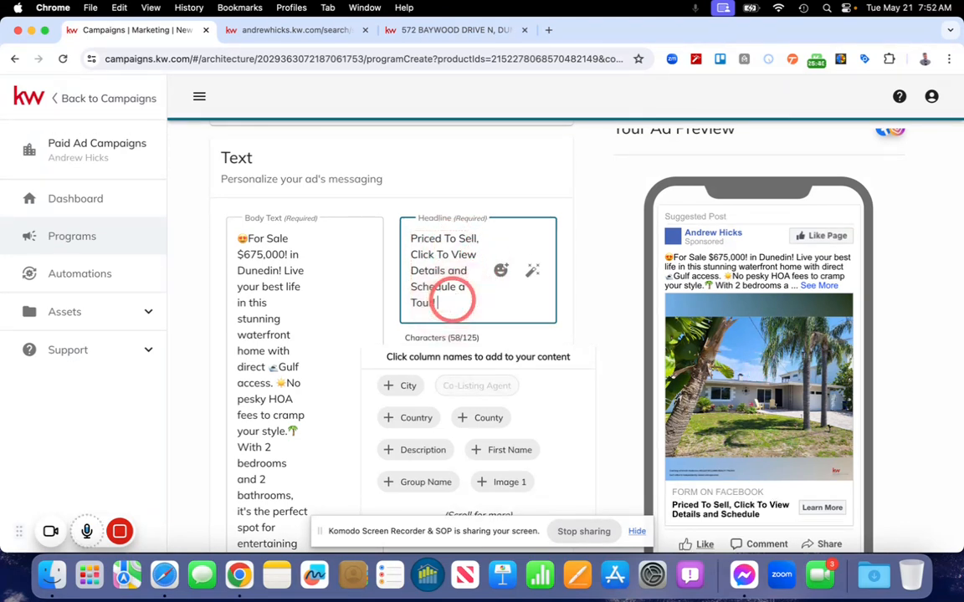
# Search the emojis for "point" and add the right-pointing hand at the end of the headline.
pyautogui.click(500, 271)
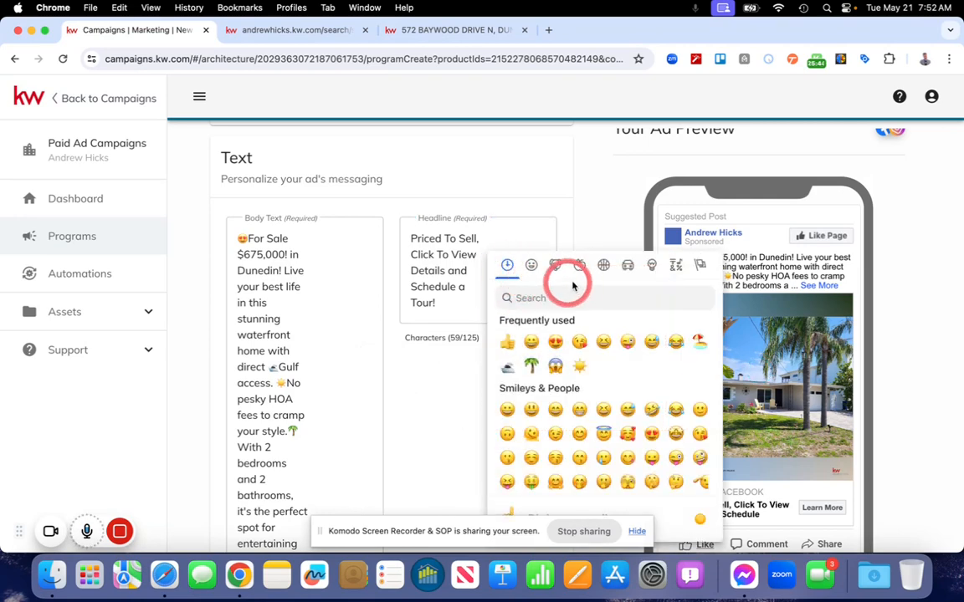
pyautogui.click(590, 295)
pyautogui.write('point')
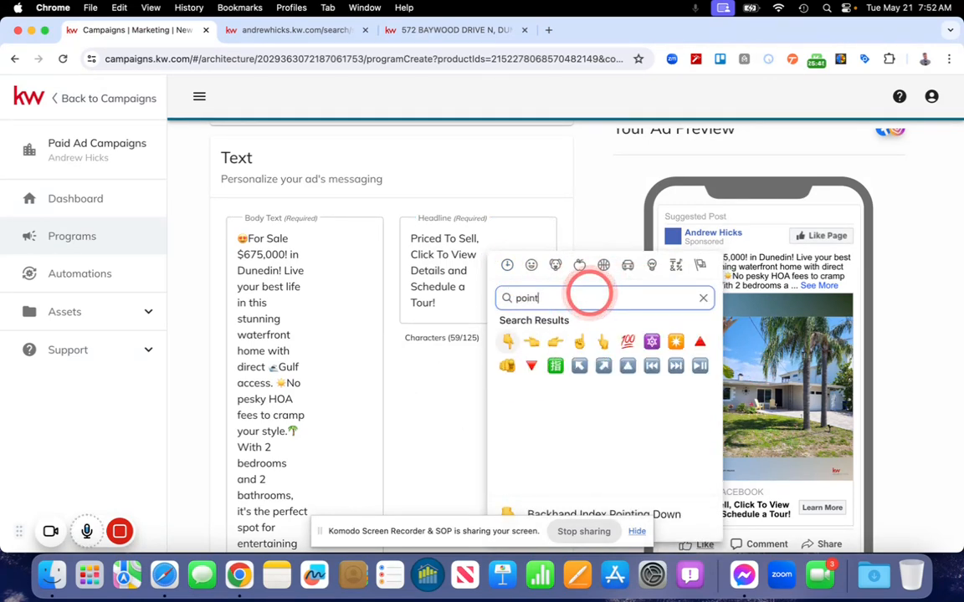
pyautogui.click(555, 343)
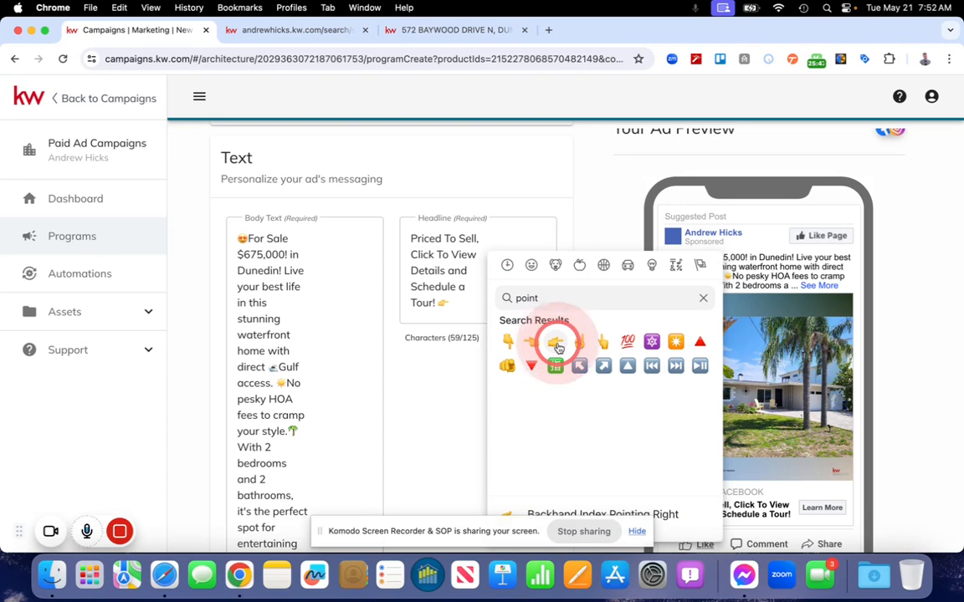
pyautogui.click(478, 314)
pyautogui.click(573, 306)
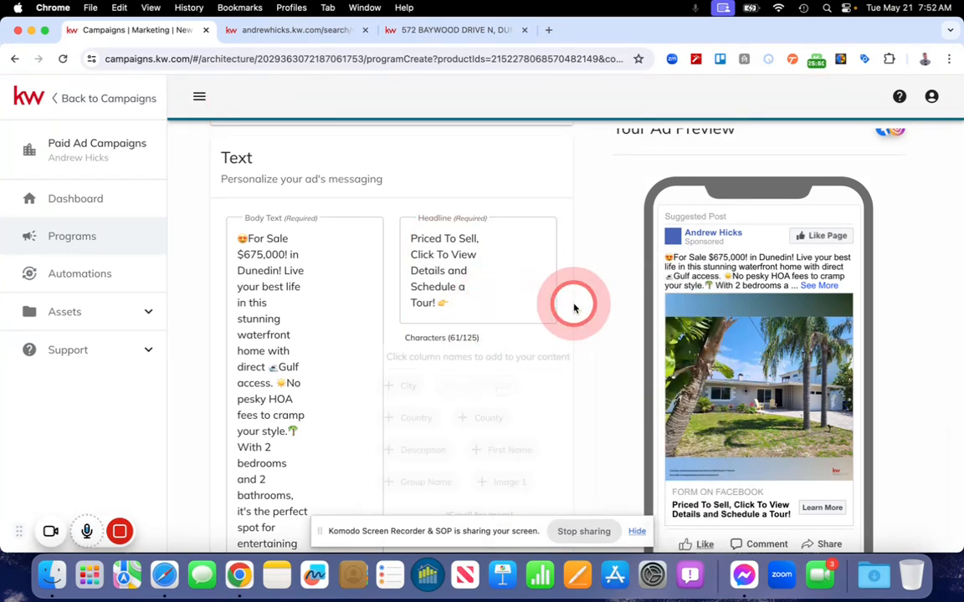
# Replace the word "View" with "See" in the ad's headline.
pyautogui.scroll(-1, 549, 343)
pyautogui.scroll(1, 550, 344)
pyautogui.scroll(-1, 738, 334)
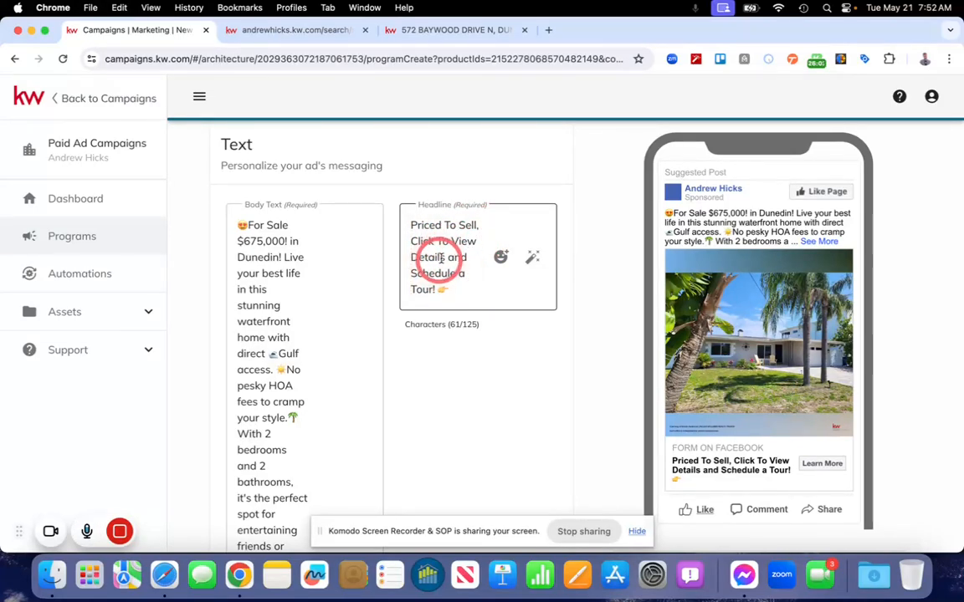
pyautogui.click(478, 242)
pyautogui.press('BackSpace')
pyautogui.press('BackSpace')
pyautogui.press('BackSpace')
pyautogui.press('BackSpace')
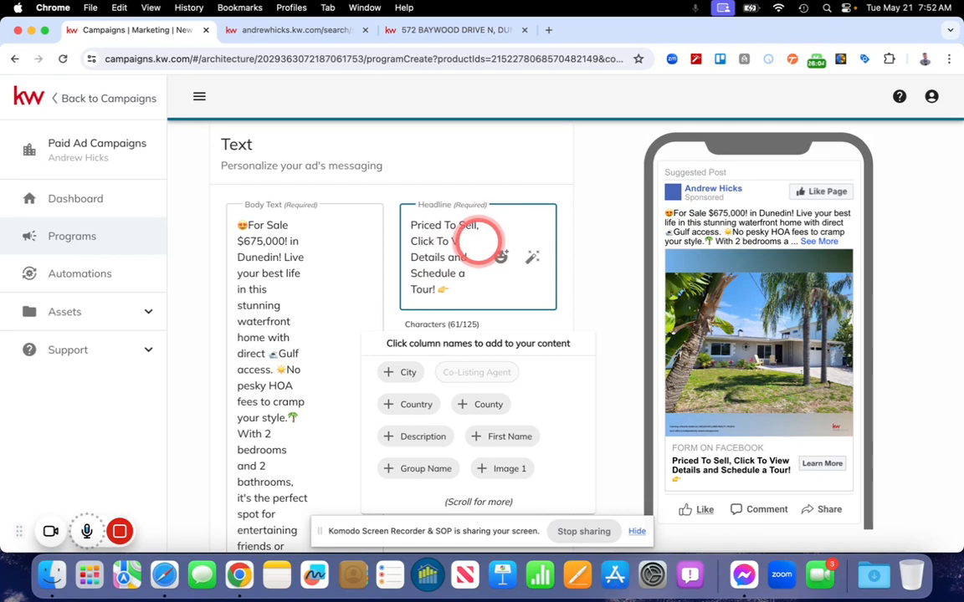
pyautogui.write('See')
pyautogui.click(565, 219)
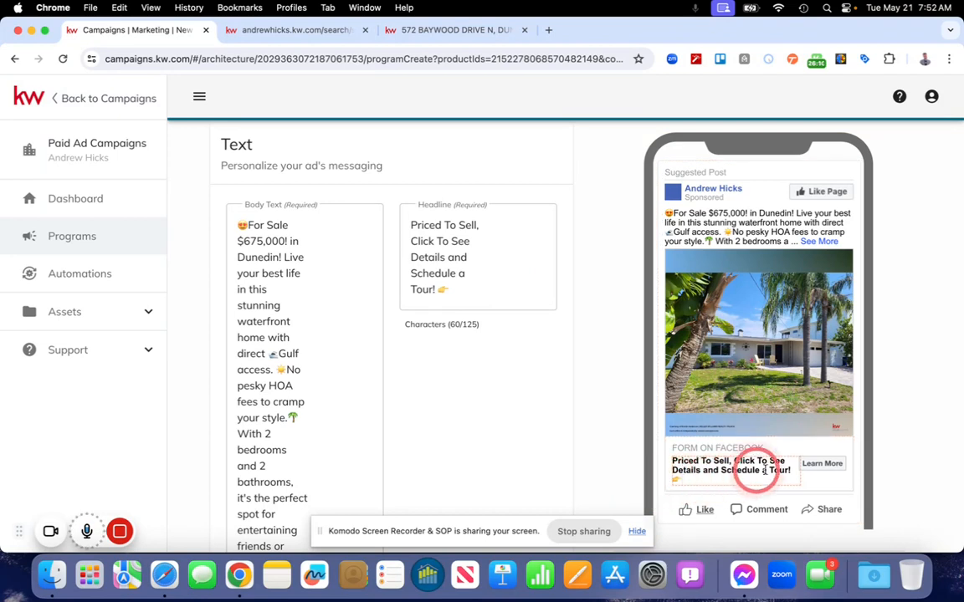
# Shorten the headline's wording to "Priced To Sell! See Details and Schedule a Tour!", keeping the pointing-hand emoji.
pyautogui.click(478, 225)
pyautogui.press('BackSpace')
pyautogui.write('!')
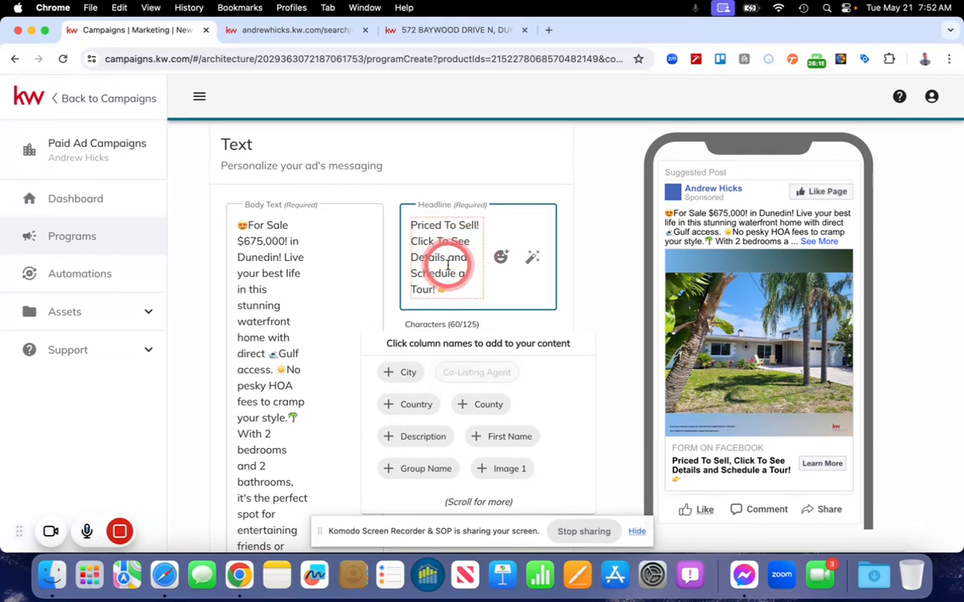
pyautogui.moveTo(451, 241); pyautogui.dragTo(409, 241)
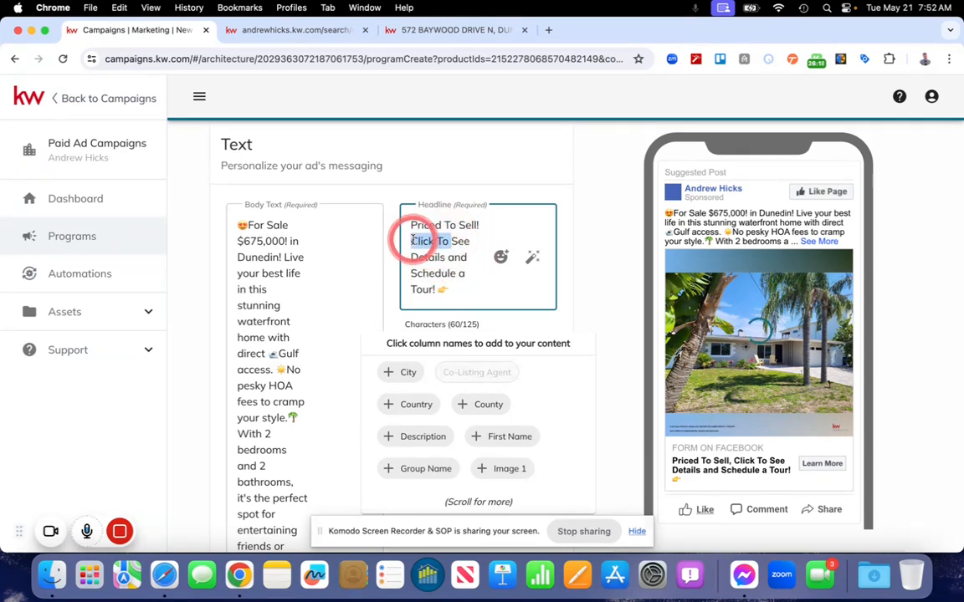
pyautogui.press('BackSpace')
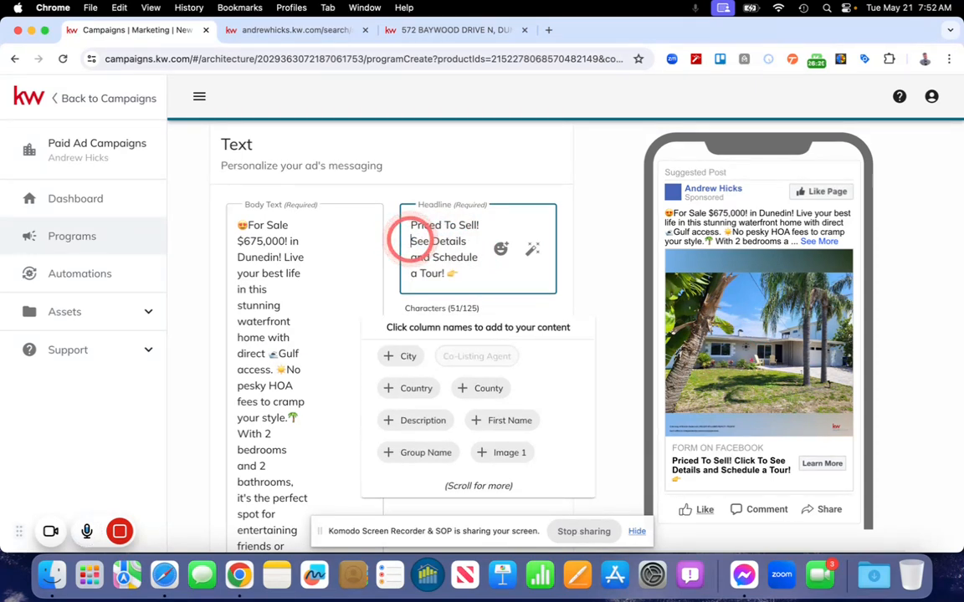
pyautogui.click(610, 262)
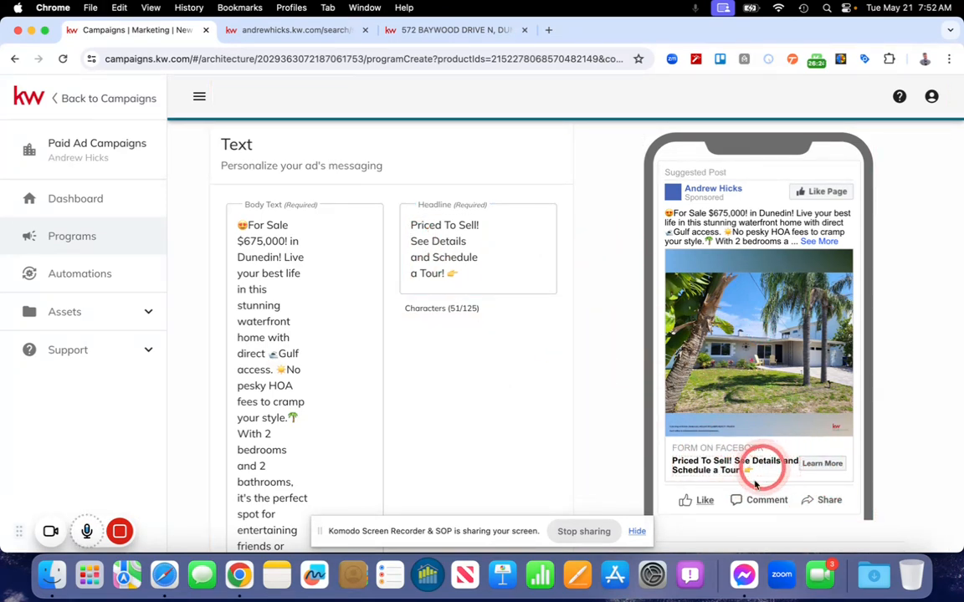
pyautogui.click(471, 209)
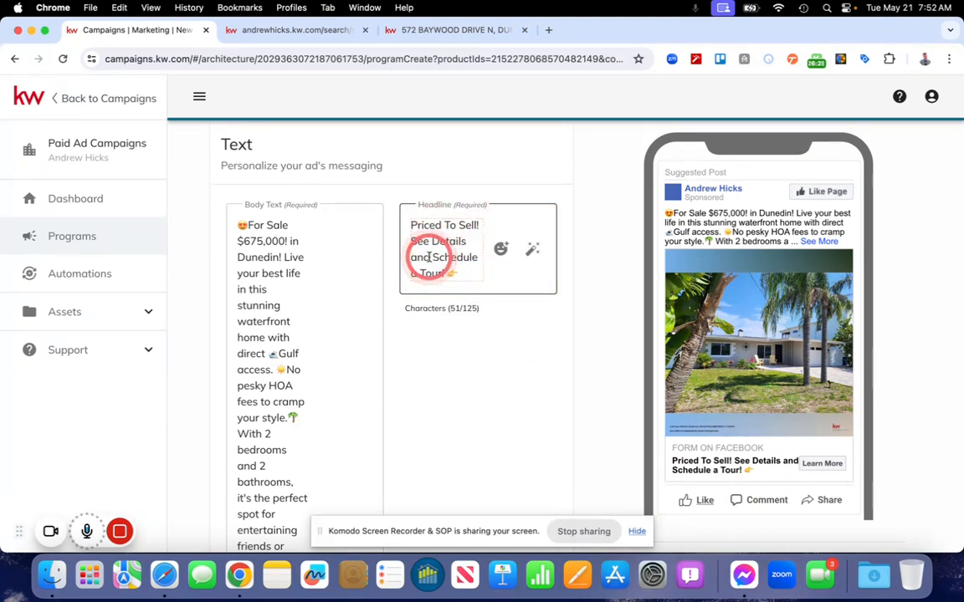
pyautogui.click(566, 334)
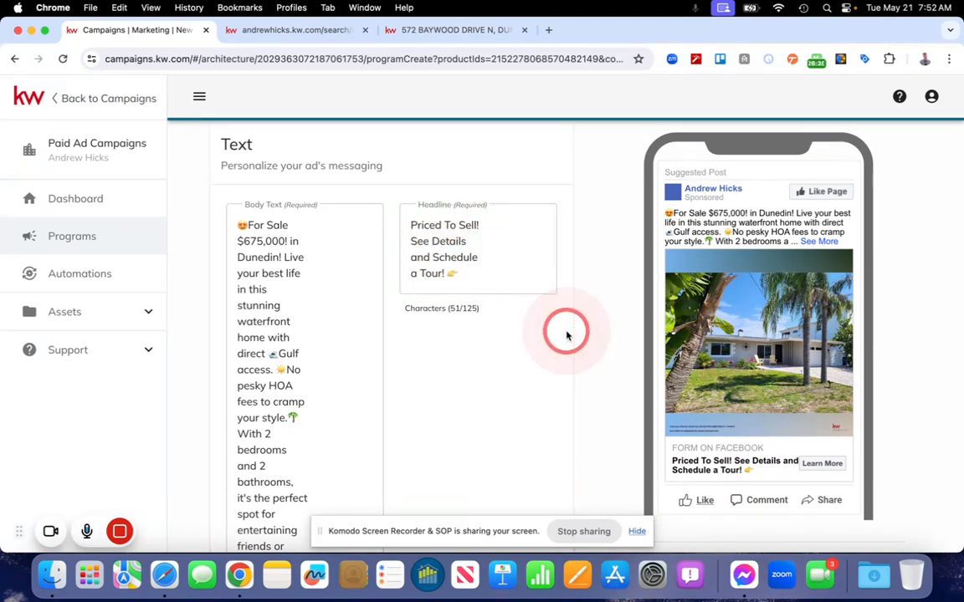
# Copy the web address of the Dunedin home's listing page for the post lead submission destination.
pyautogui.scroll(-2, 501, 373)
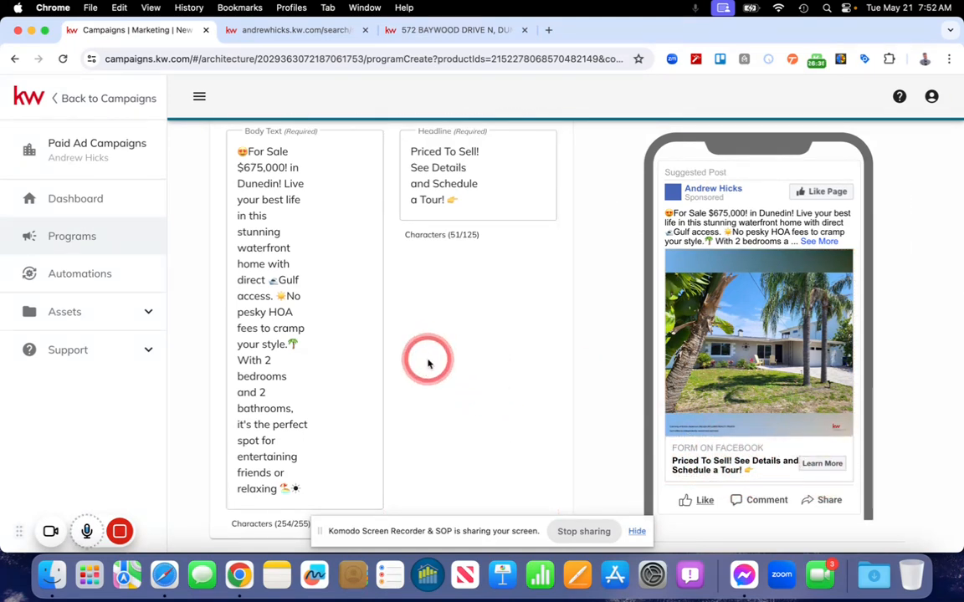
pyautogui.scroll(-3, 427, 362)
pyautogui.scroll(-4, 428, 362)
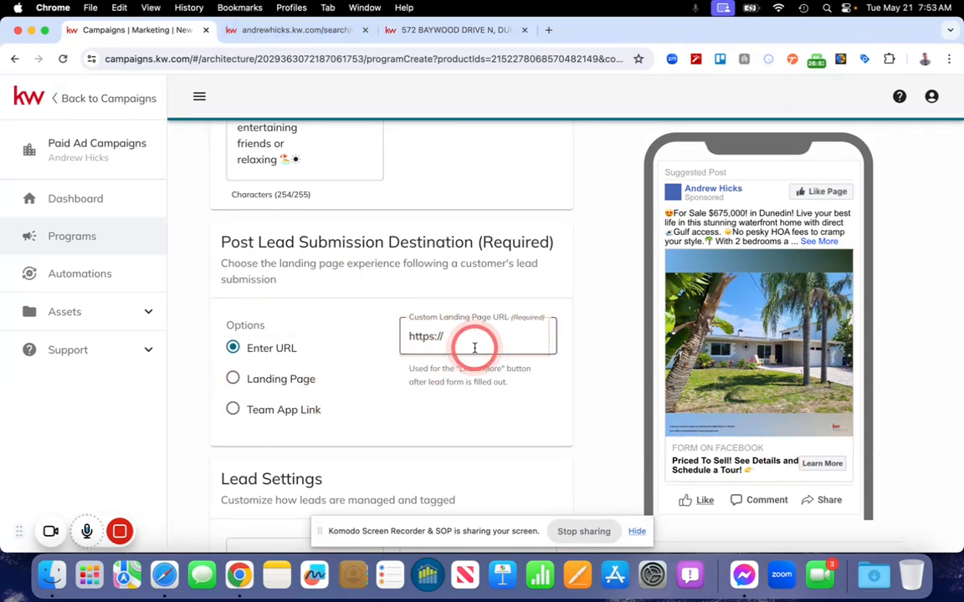
pyautogui.click(450, 30)
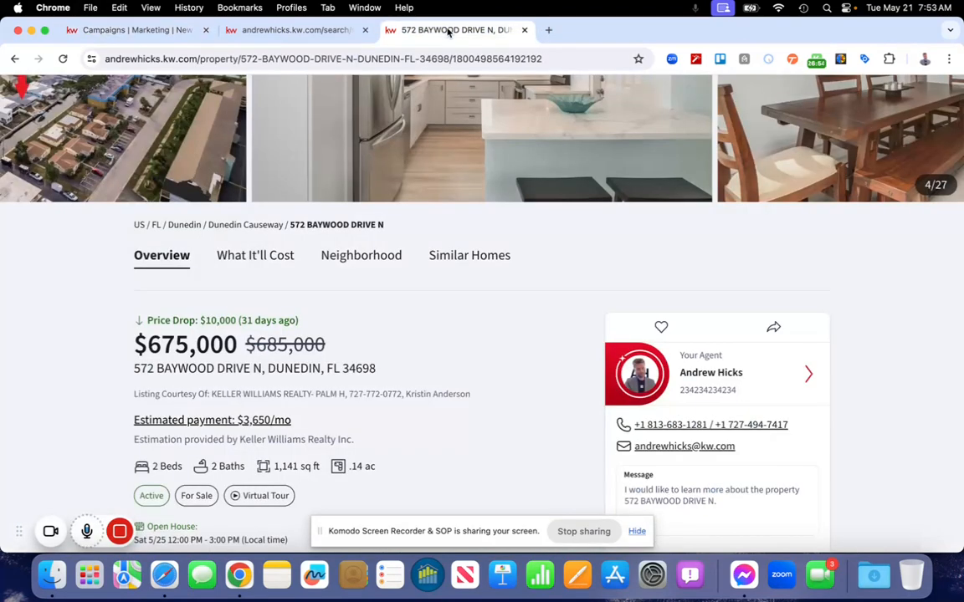
pyautogui.click(274, 59)
pyautogui.press('super+c')
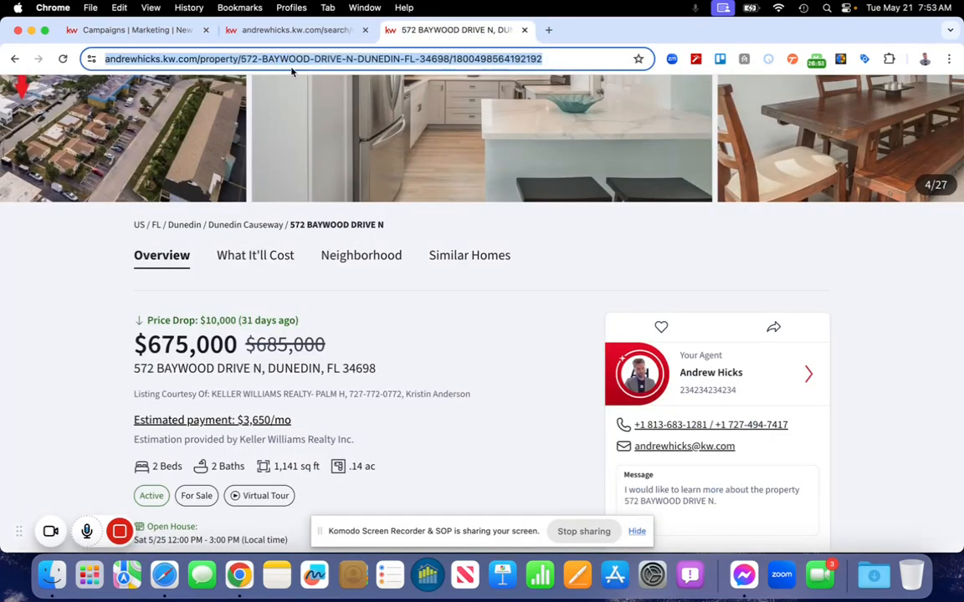
# Replace the custom landing page URL with the copied listing page address.
pyautogui.click(134, 30)
pyautogui.click(474, 320)
pyautogui.click(492, 338)
pyautogui.doubleClick(493, 338)
pyautogui.press('BackSpace')
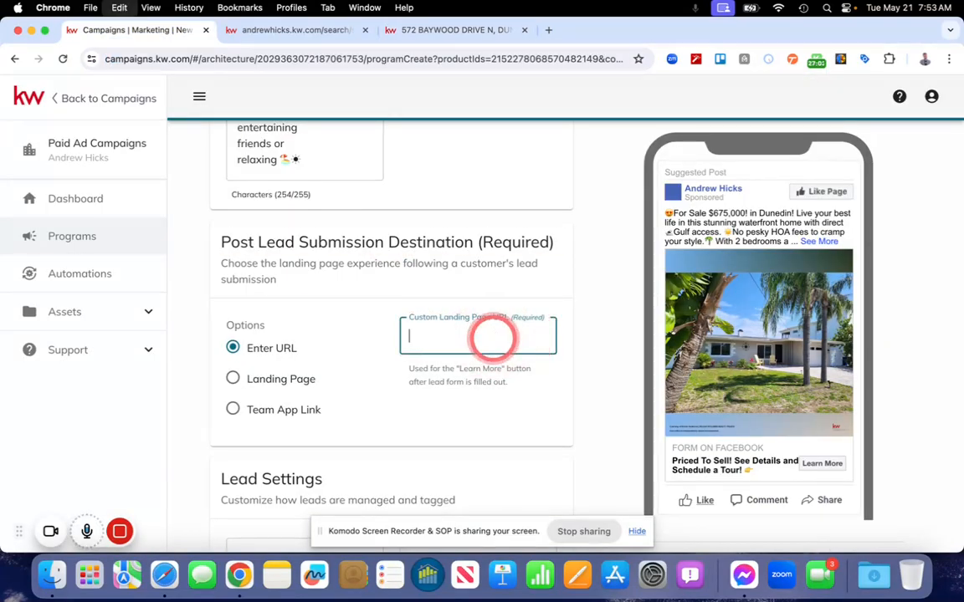
pyautogui.press('super+v')
pyautogui.click(366, 339)
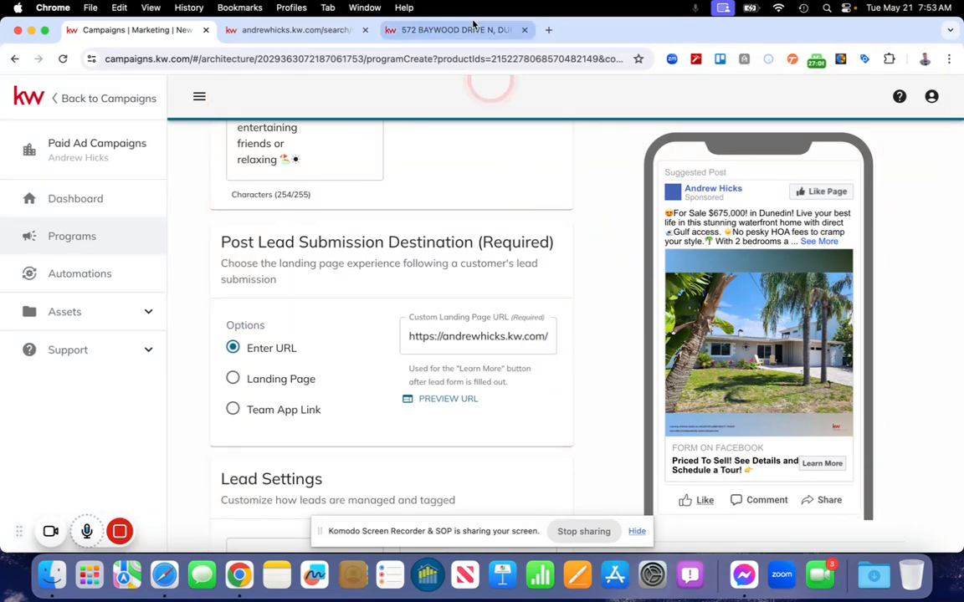
# Review the photos and property details on the Dunedin listing page, and return to the ad campaign.
pyautogui.click(456, 30)
pyautogui.scroll(4, 451, 273)
pyautogui.scroll(-5, 452, 273)
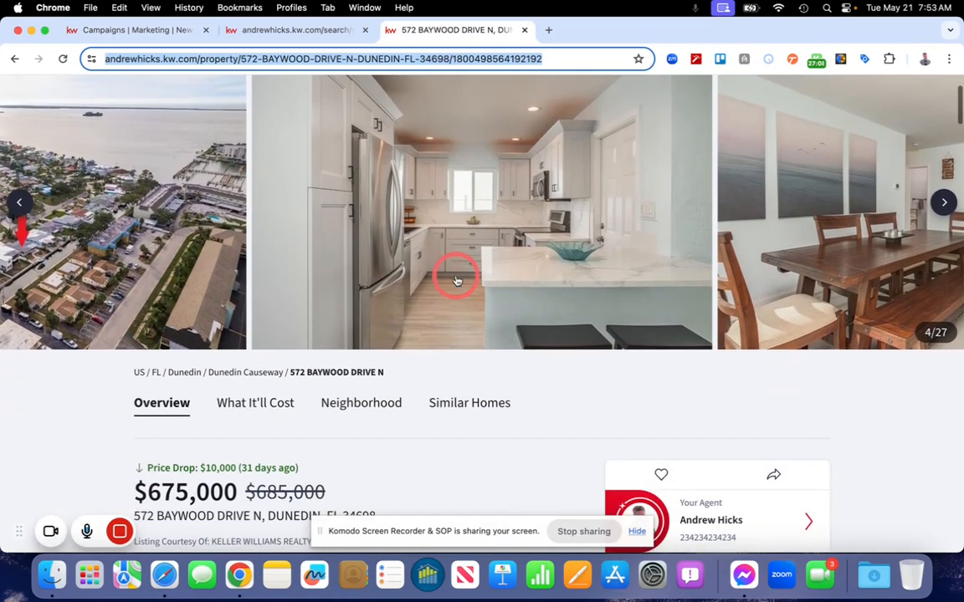
pyautogui.scroll(-3, 456, 276)
pyautogui.scroll(4, 456, 276)
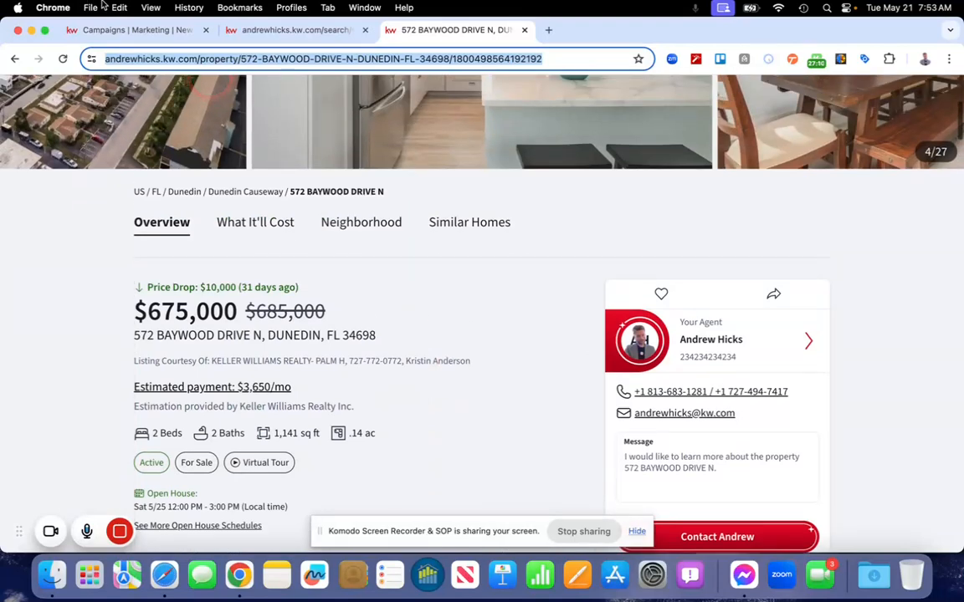
pyautogui.click(138, 32)
# Find the existing Facebook tags and assign "facebook lead" to the ad's incoming leads.
pyautogui.scroll(-3, 353, 333)
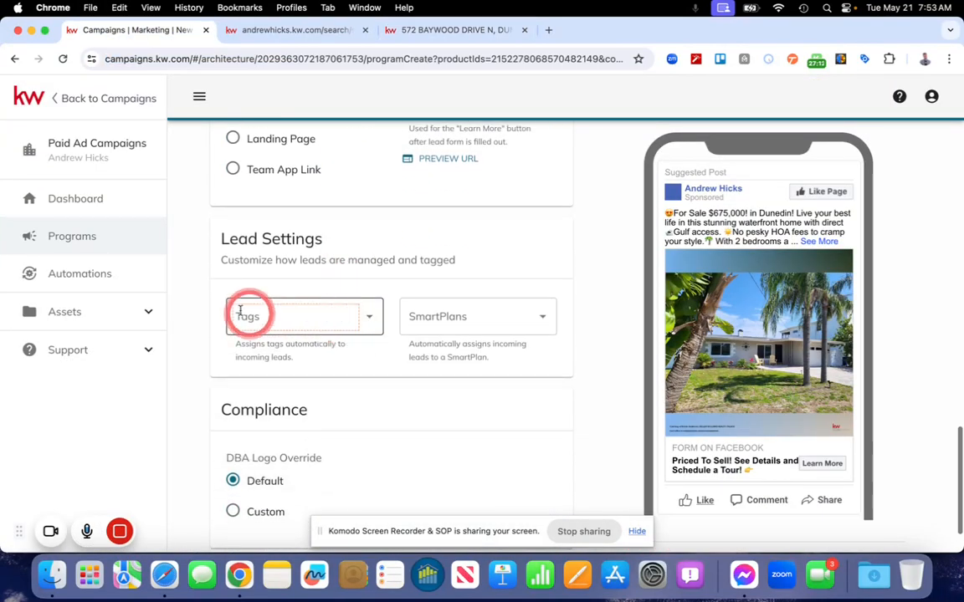
pyautogui.click(329, 314)
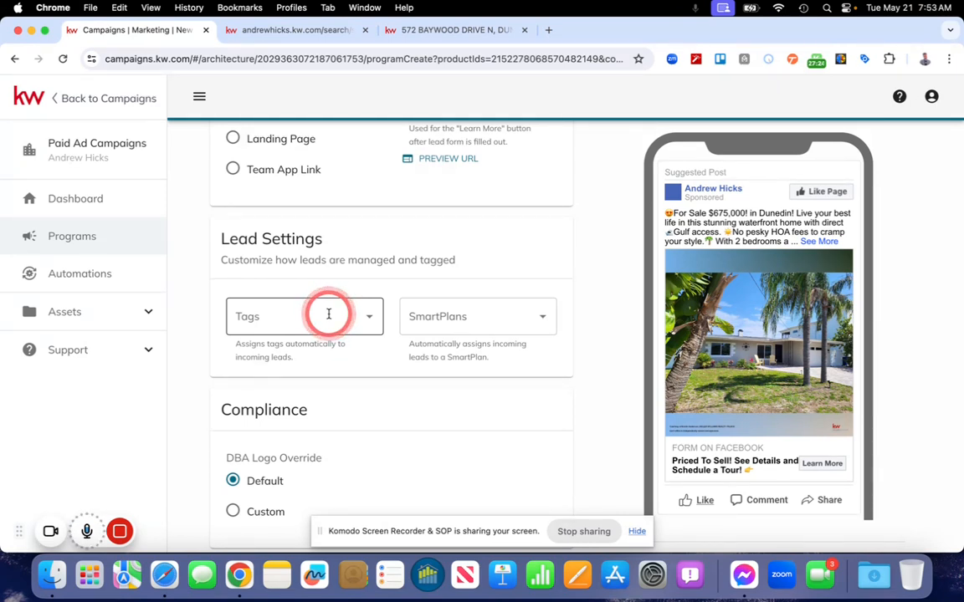
pyautogui.click(314, 318)
pyautogui.write('Facebook')
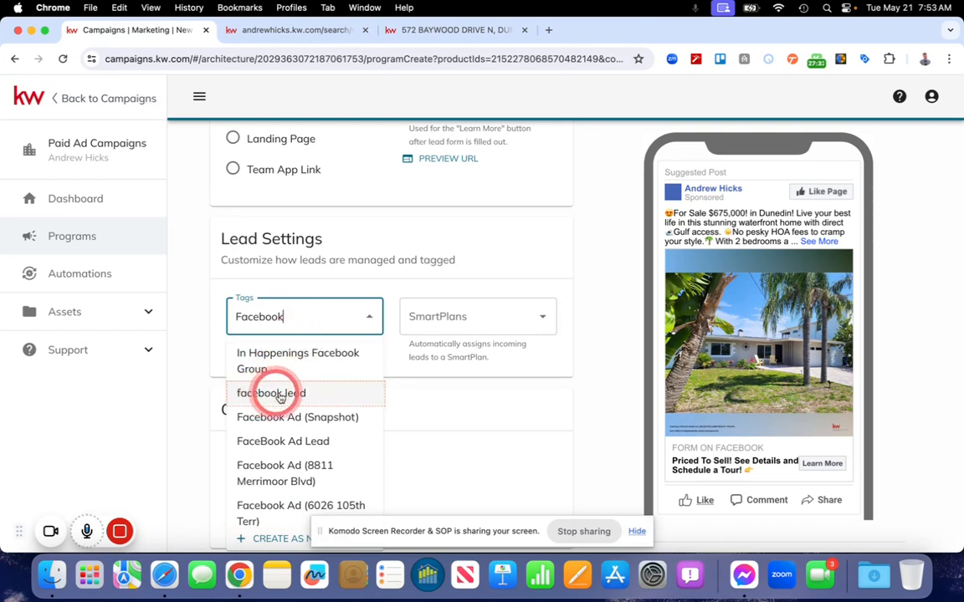
pyautogui.click(300, 394)
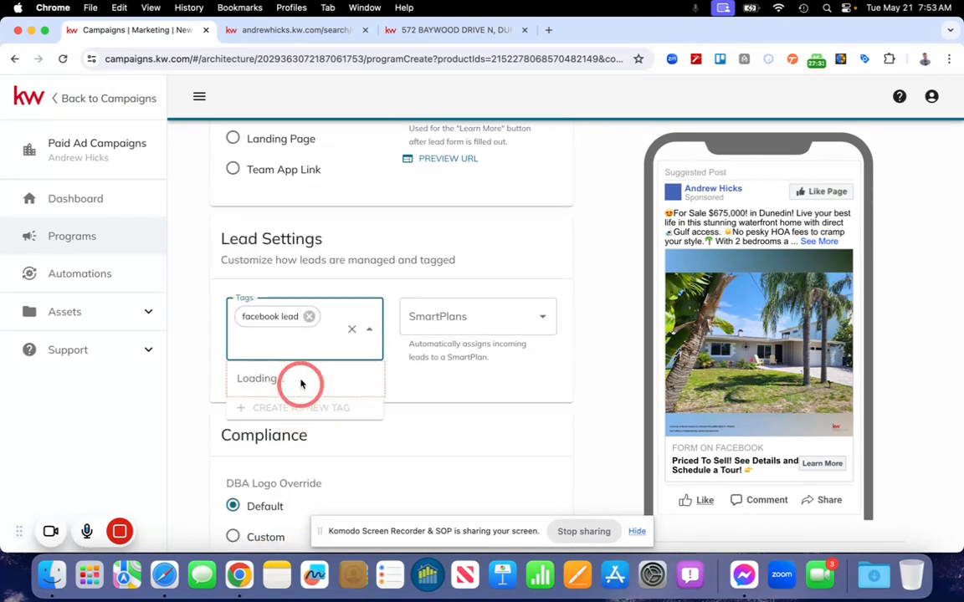
pyautogui.click(367, 292)
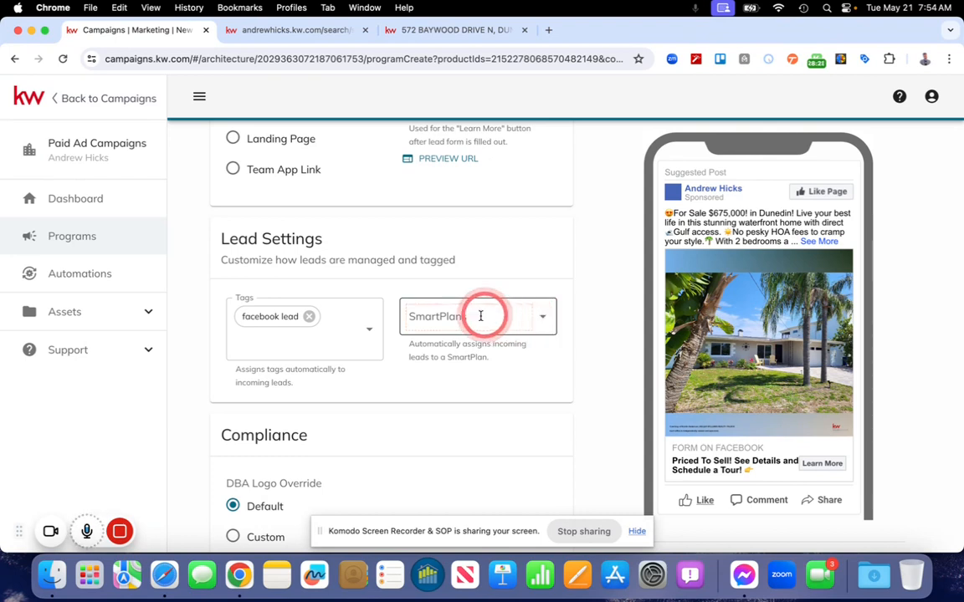
# Assign the "Rad Internet Lead Follow-Up" SmartPlan to the ad's incoming leads.
pyautogui.click(545, 323)
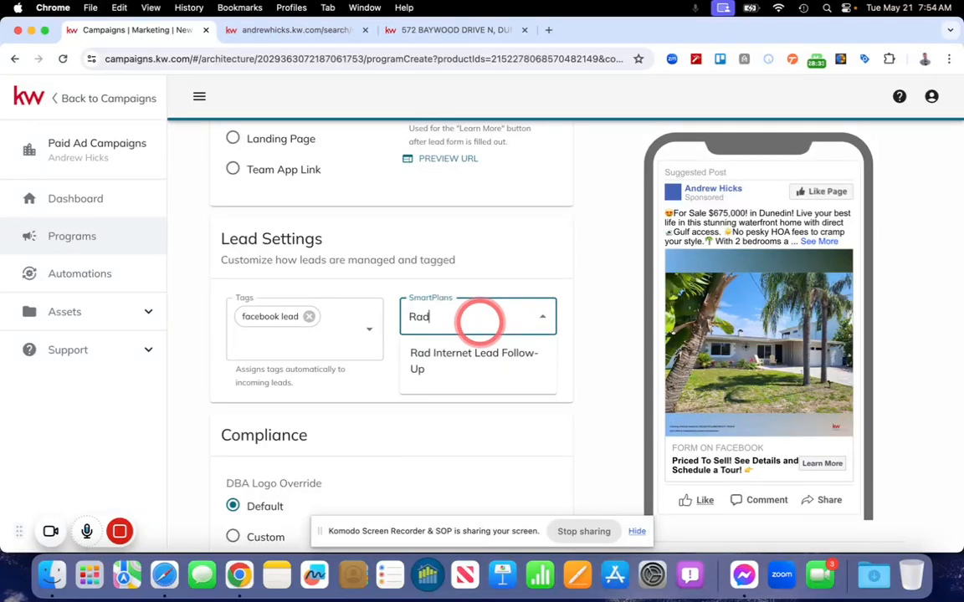
pyautogui.click(446, 355)
pyautogui.click(392, 317)
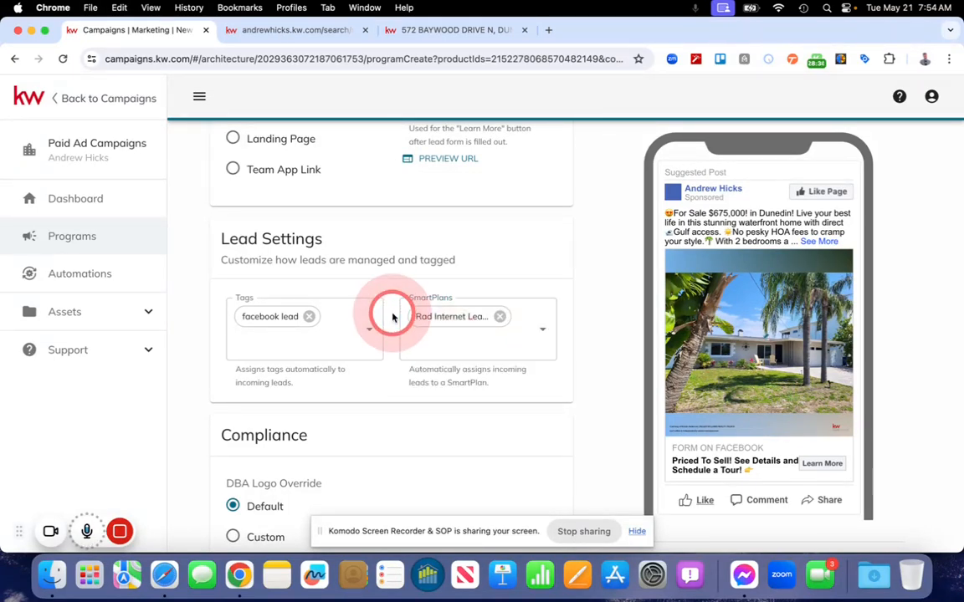
# Search Google for "kw command" in the property search's browser tab and open the KW Command dashboard.
pyautogui.click(328, 38)
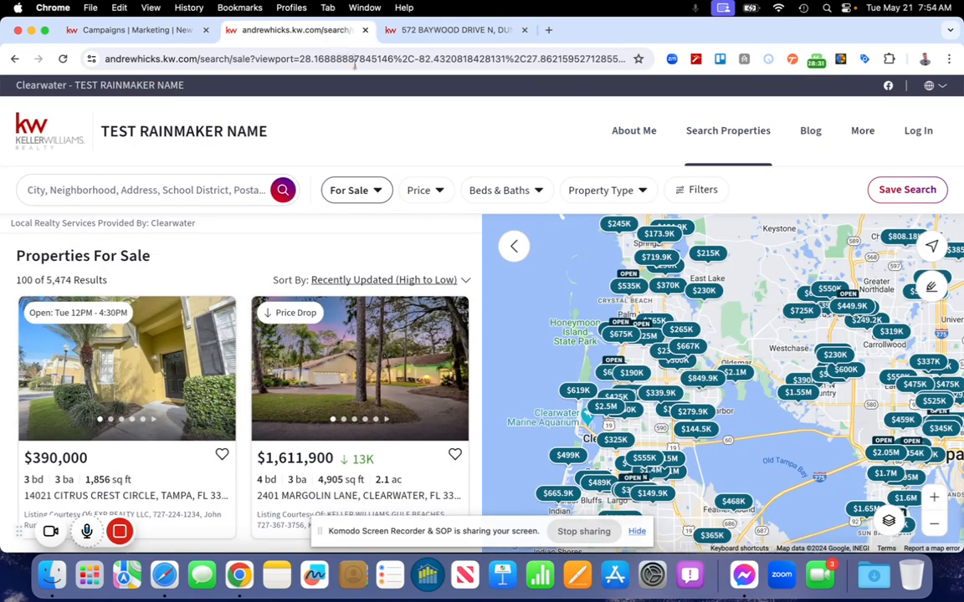
pyautogui.click(354, 58)
pyautogui.write('kw comm')
pyautogui.press('Return')
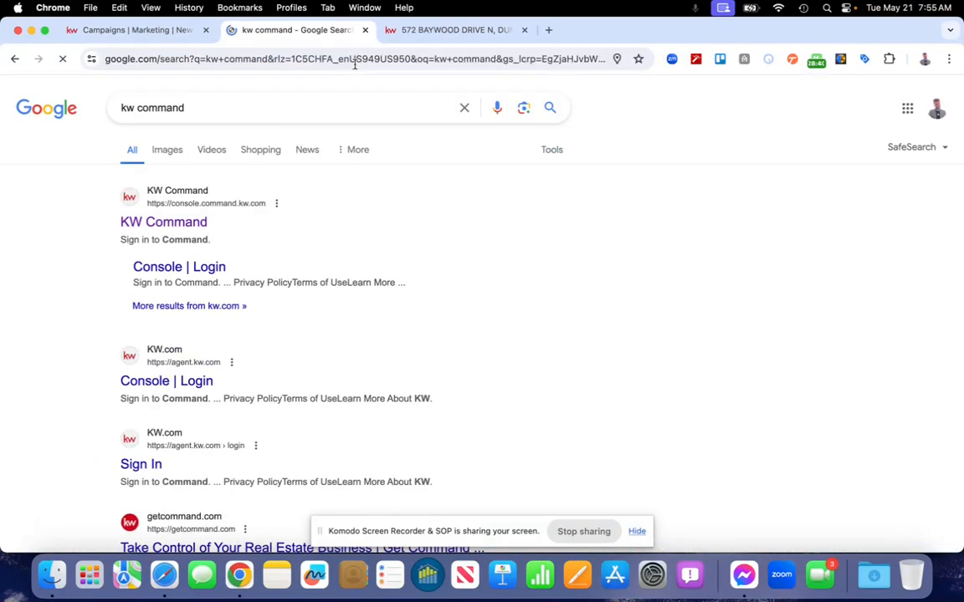
pyautogui.click(138, 216)
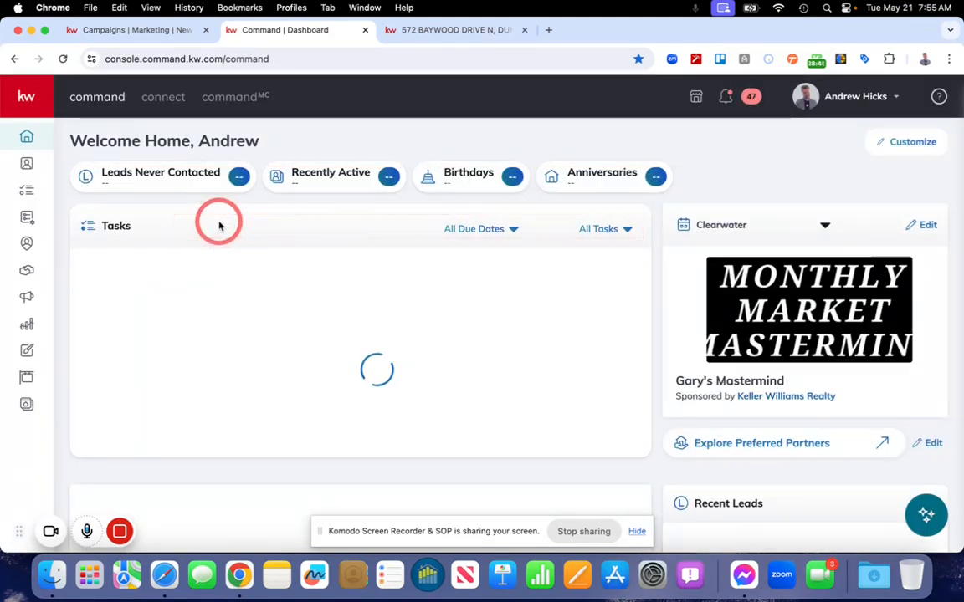
# Search the SmartPlans library by name for "rad internet" and examine the Rad Internet Lead Follow-Up plan's summary.
pyautogui.click(27, 219)
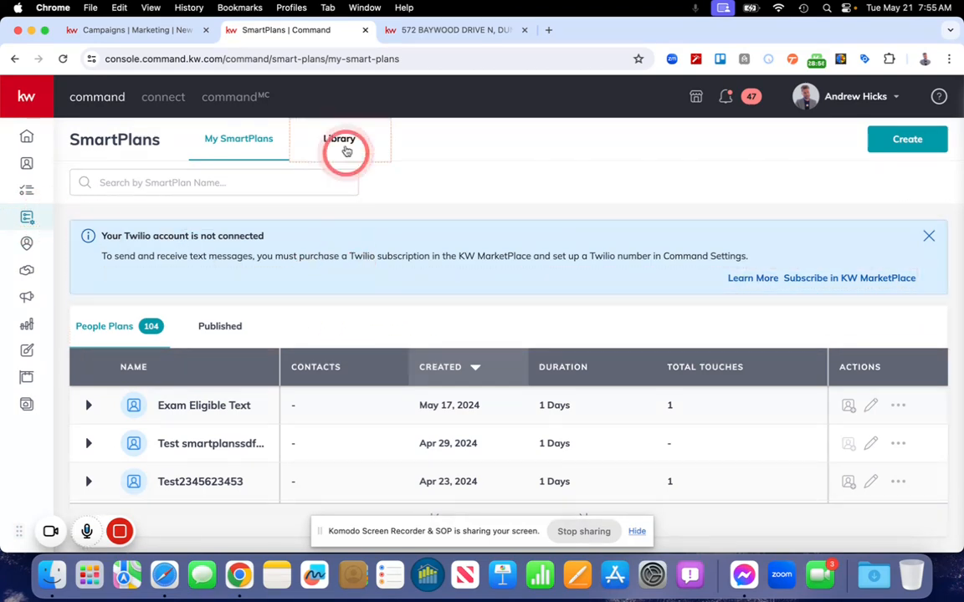
pyautogui.click(336, 144)
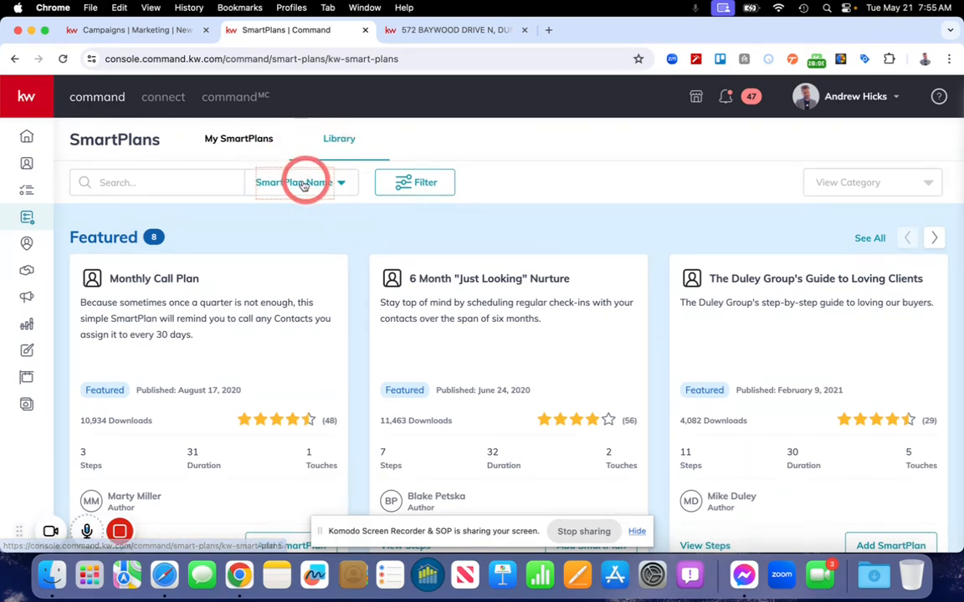
pyautogui.click(183, 180)
pyautogui.write('rad internet')
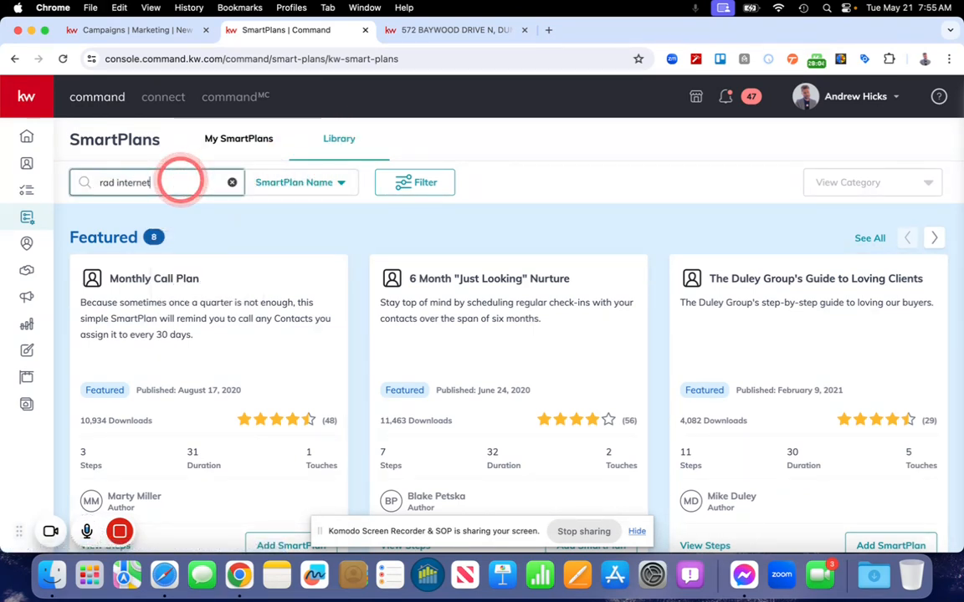
pyautogui.click(191, 191)
pyautogui.scroll(-1, 323, 344)
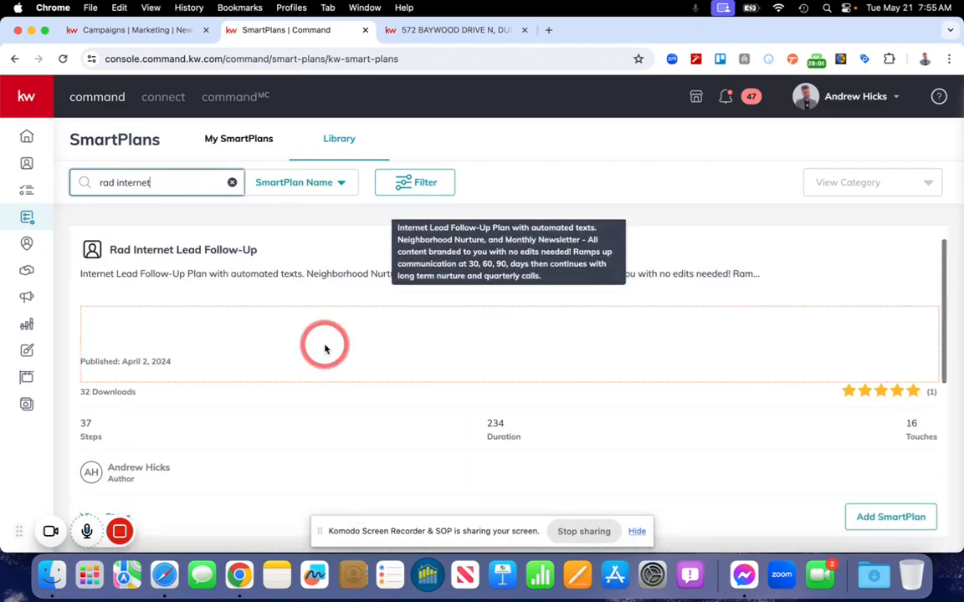
pyautogui.scroll(-1, 452, 318)
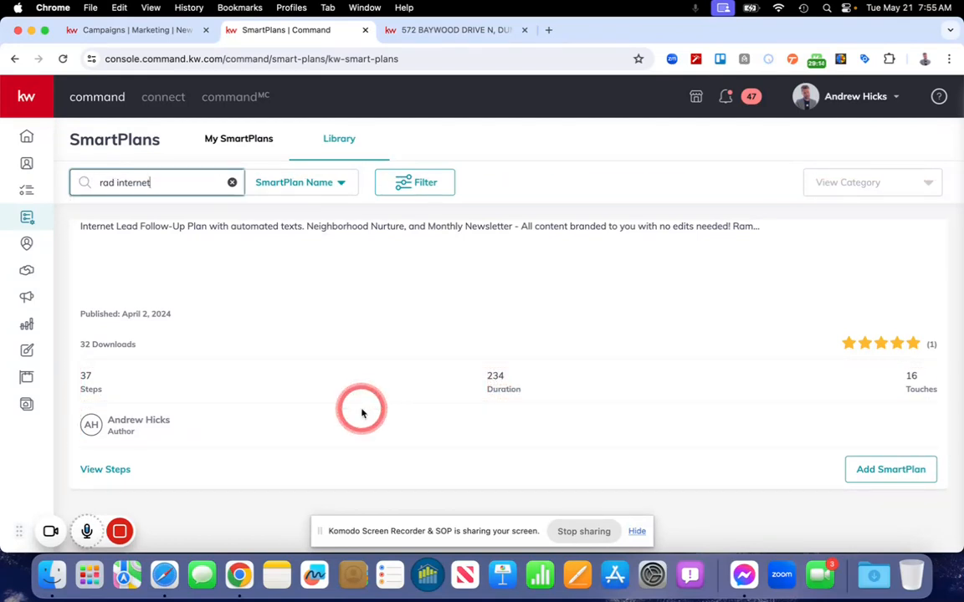
pyautogui.scroll(2, 362, 412)
pyautogui.scroll(-3, 361, 412)
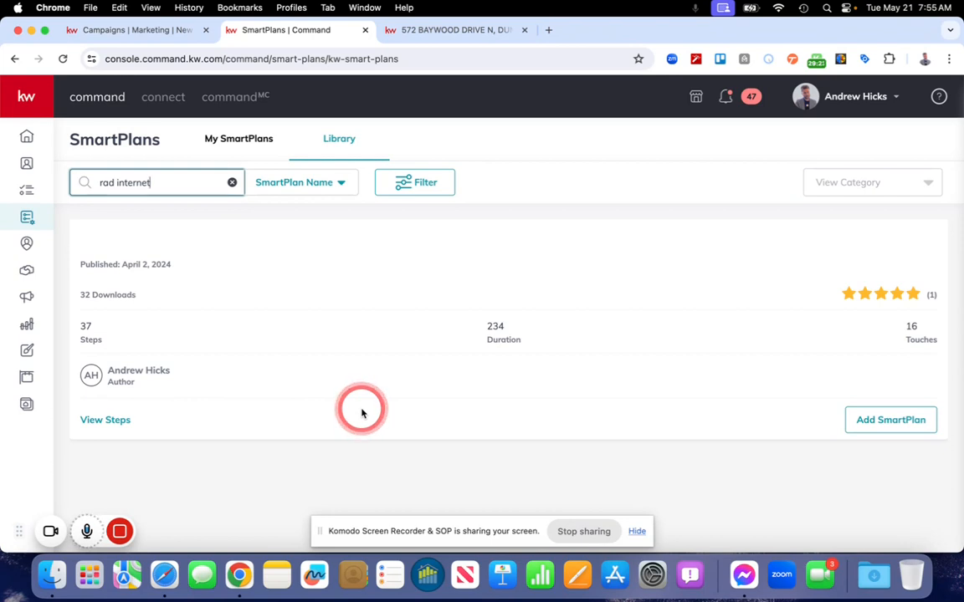
pyautogui.scroll(3, 361, 410)
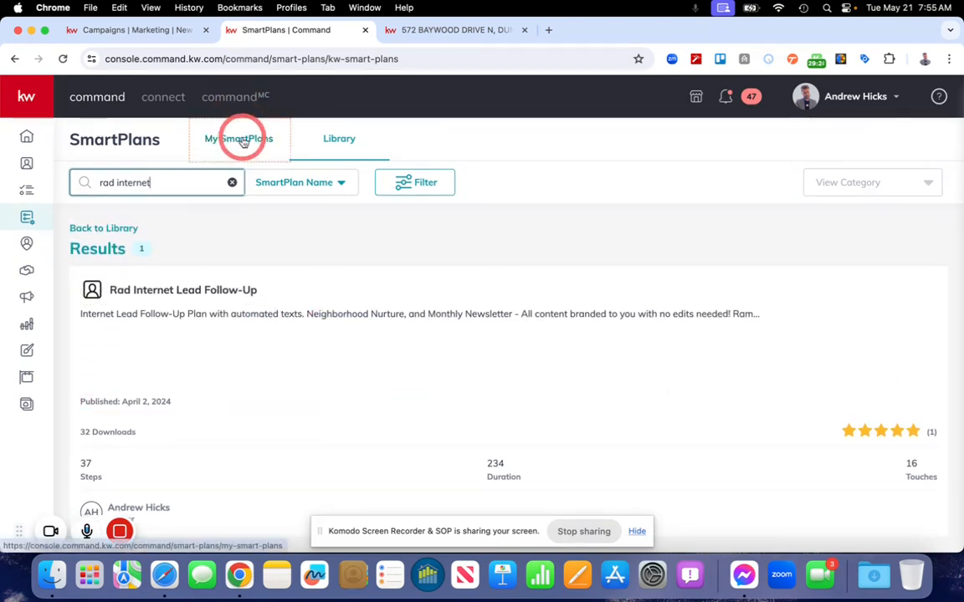
# Search the account's own SmartPlans for "rad" and open the Rad Internet Lead Follow-Up plan in the editor.
pyautogui.click(241, 139)
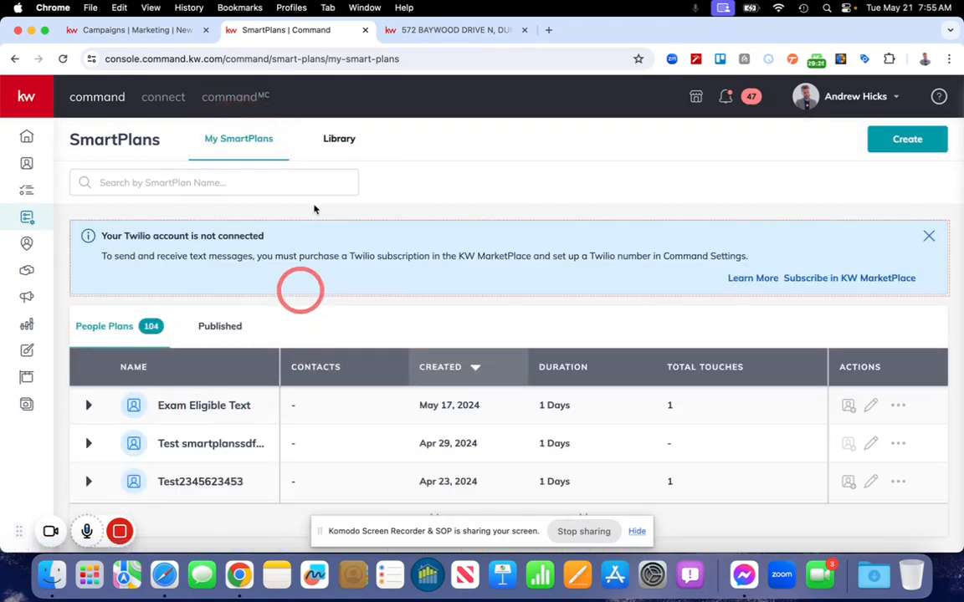
pyautogui.click(281, 189)
pyautogui.click(292, 179)
pyautogui.write('rad')
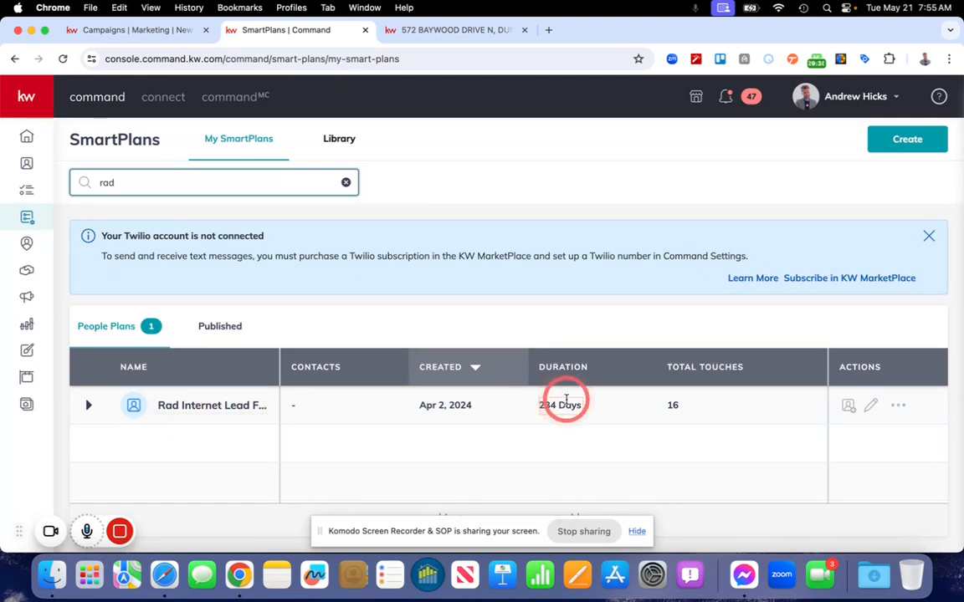
pyautogui.click(870, 407)
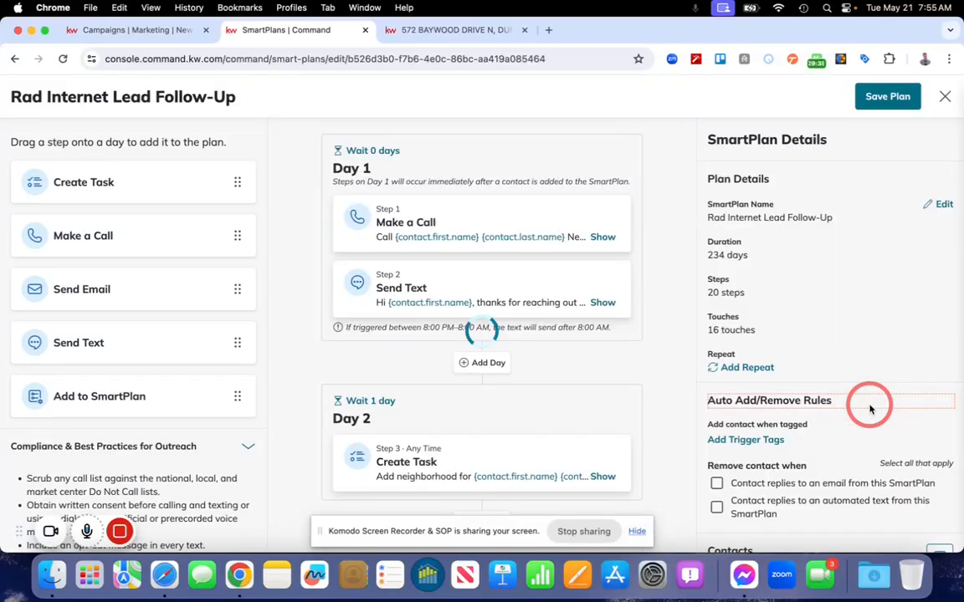
# Examine the details of the plan's Day 1 Make a Call and Send Text steps.
pyautogui.click(537, 203)
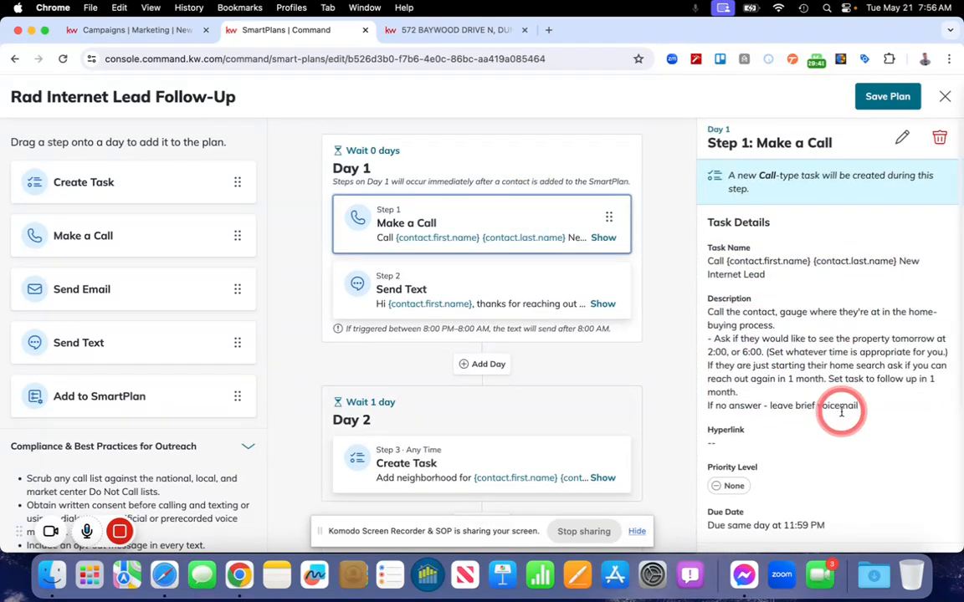
pyautogui.scroll(-1, 839, 409)
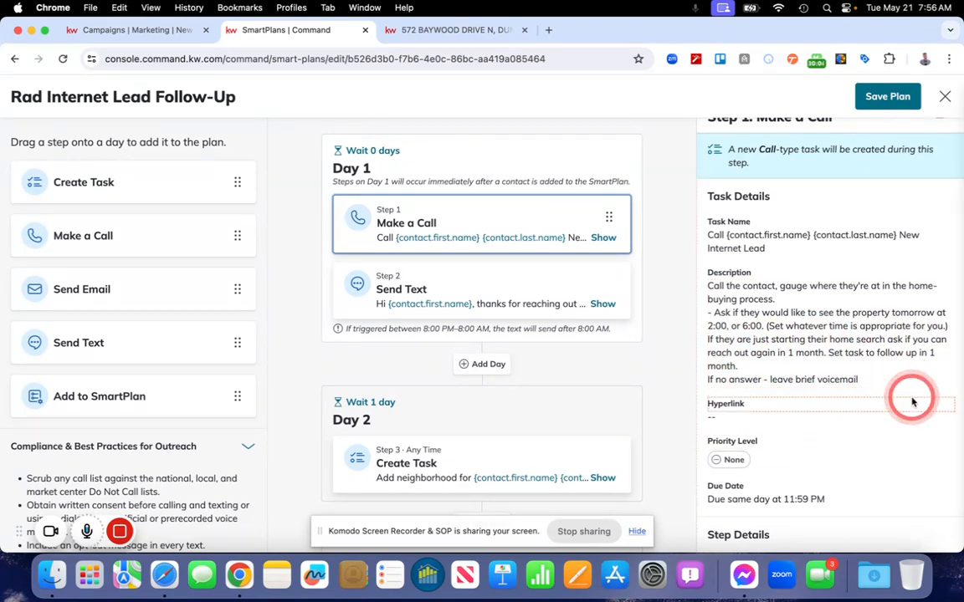
pyautogui.click(464, 283)
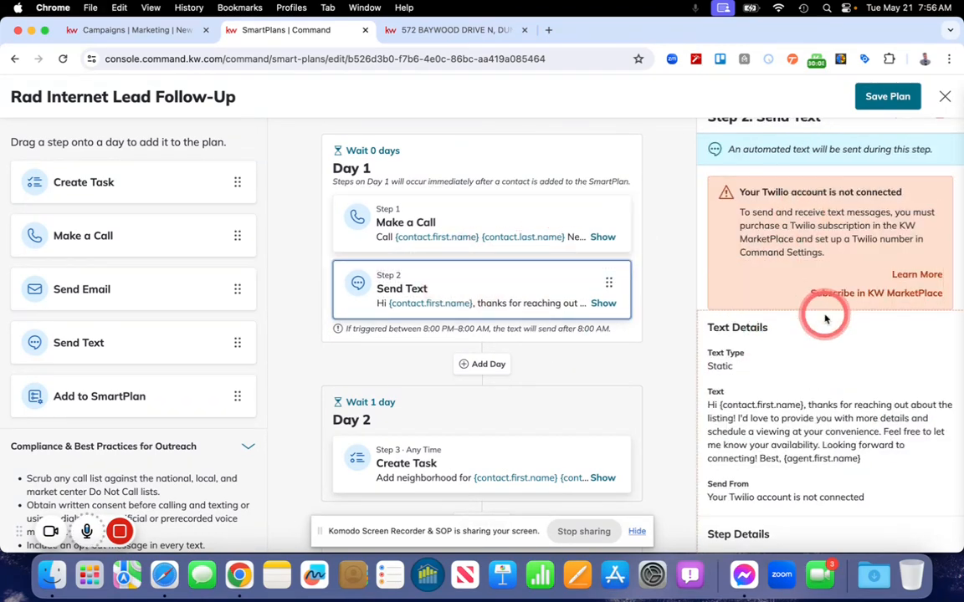
pyautogui.scroll(1, 824, 313)
pyautogui.scroll(-3, 824, 324)
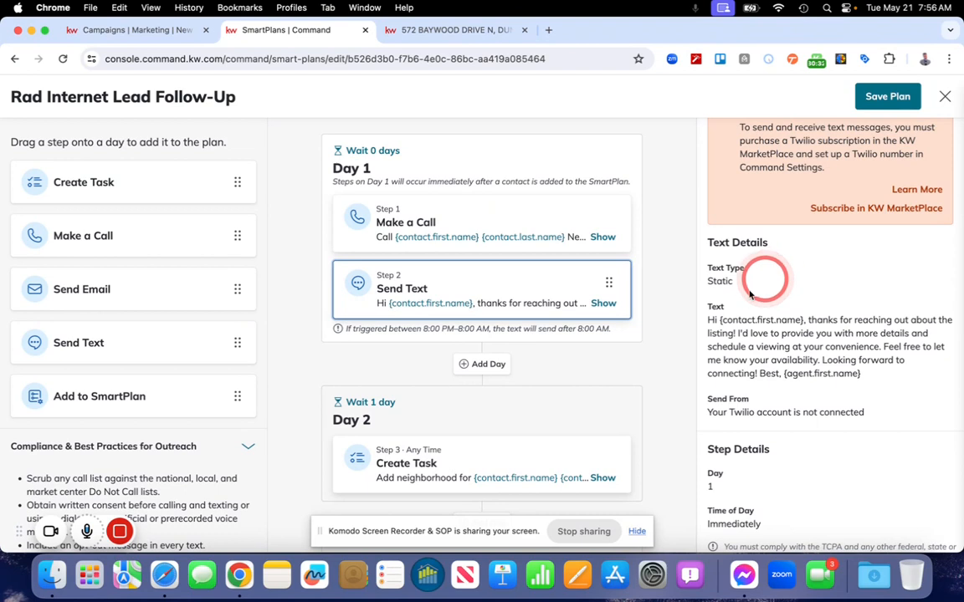
# Examine the Day 2 Create Task, Day 3 Send Text and Day 4 Add to SmartPlan steps.
pyautogui.scroll(-4, 661, 364)
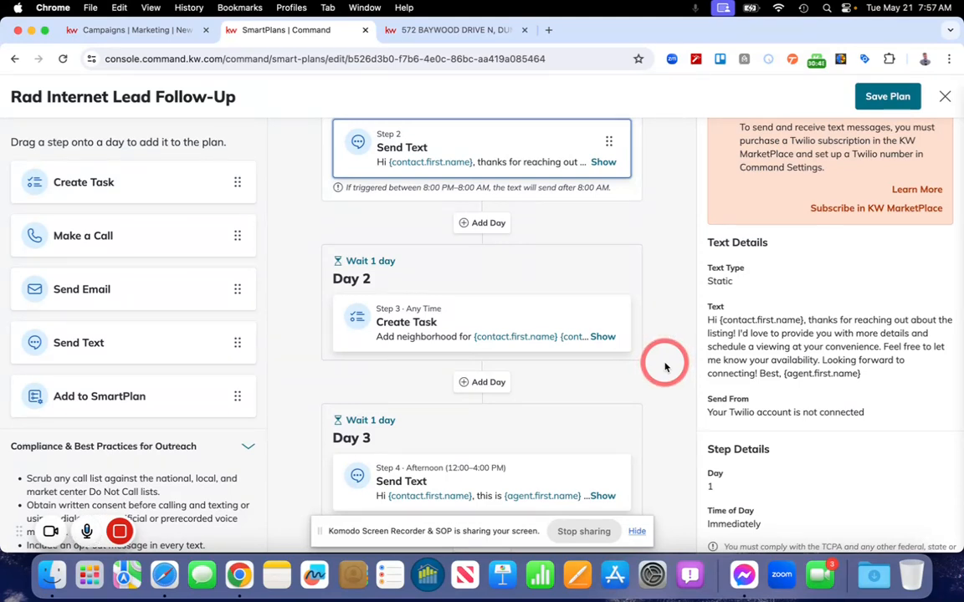
pyautogui.click(546, 305)
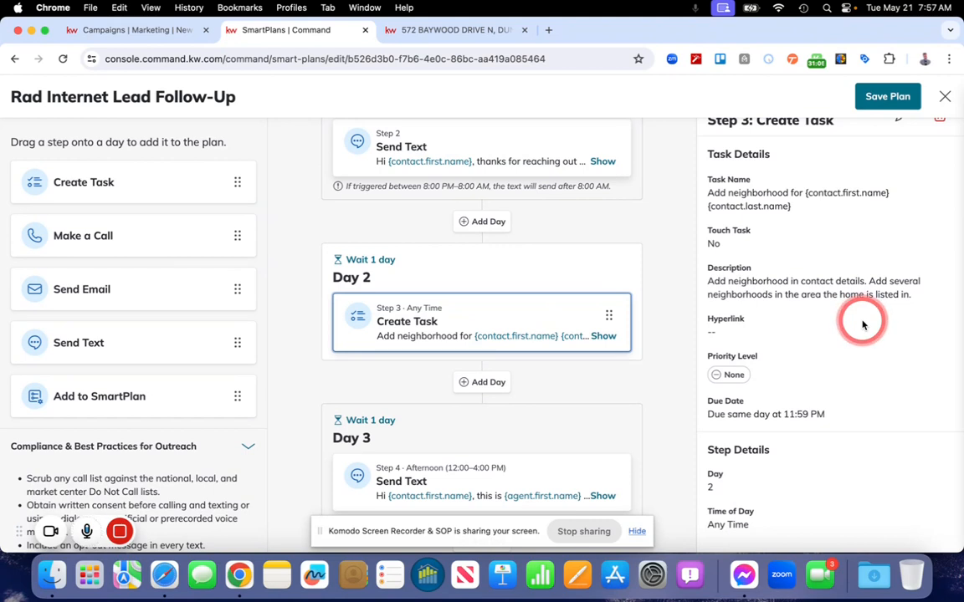
pyautogui.scroll(-3, 651, 337)
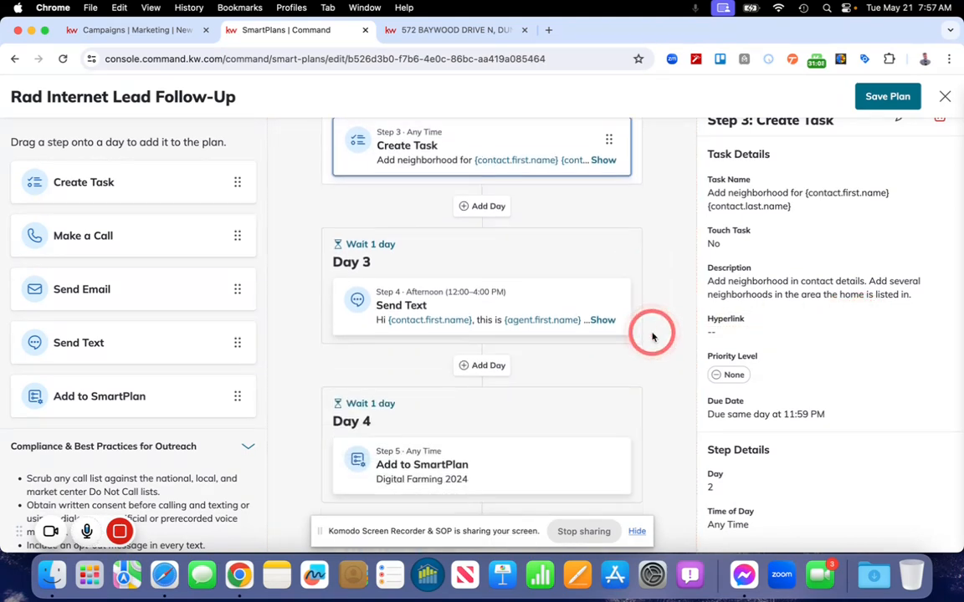
pyautogui.click(541, 294)
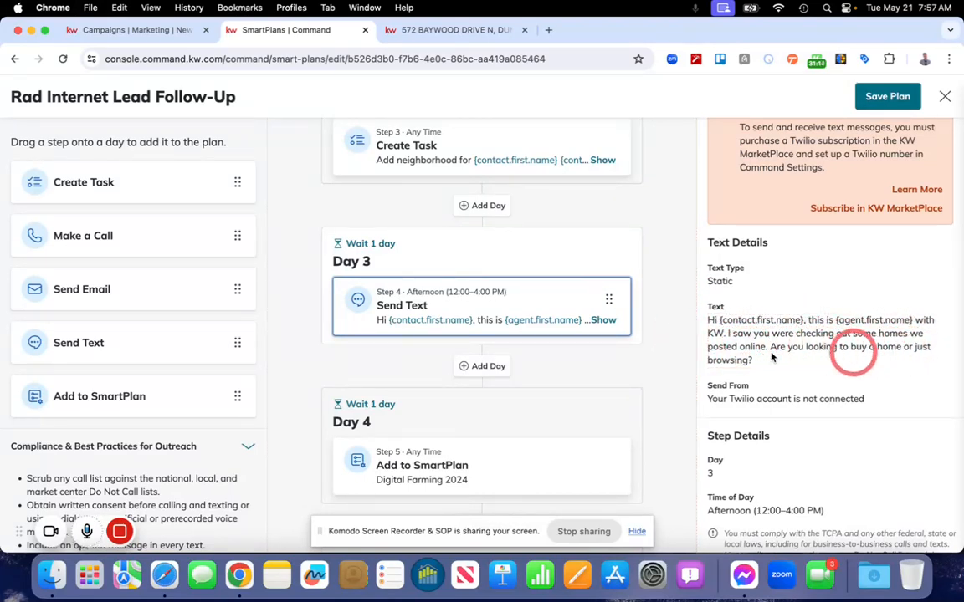
pyautogui.scroll(-2, 674, 387)
pyautogui.scroll(-3, 673, 388)
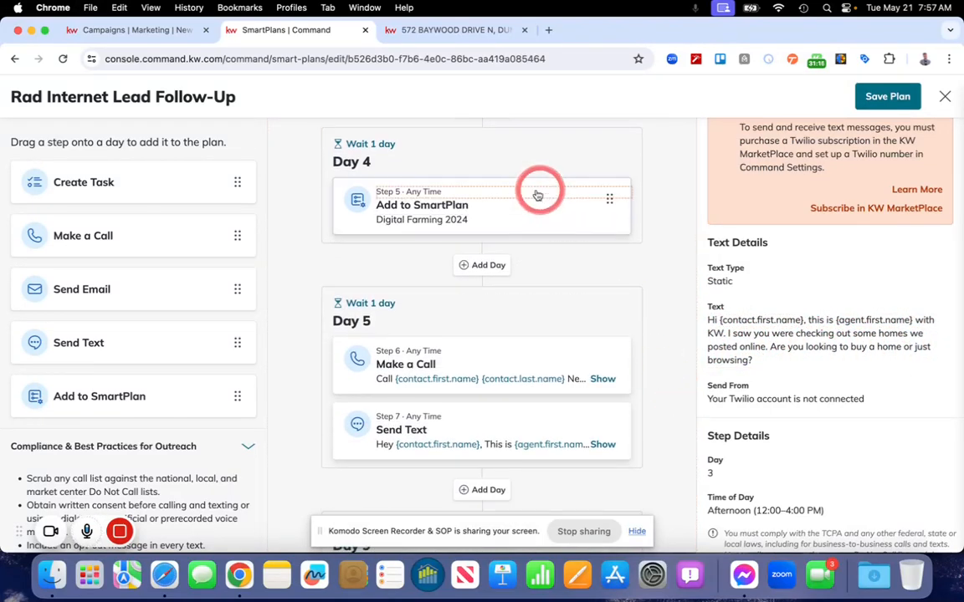
pyautogui.click(577, 186)
pyautogui.scroll(1, 577, 186)
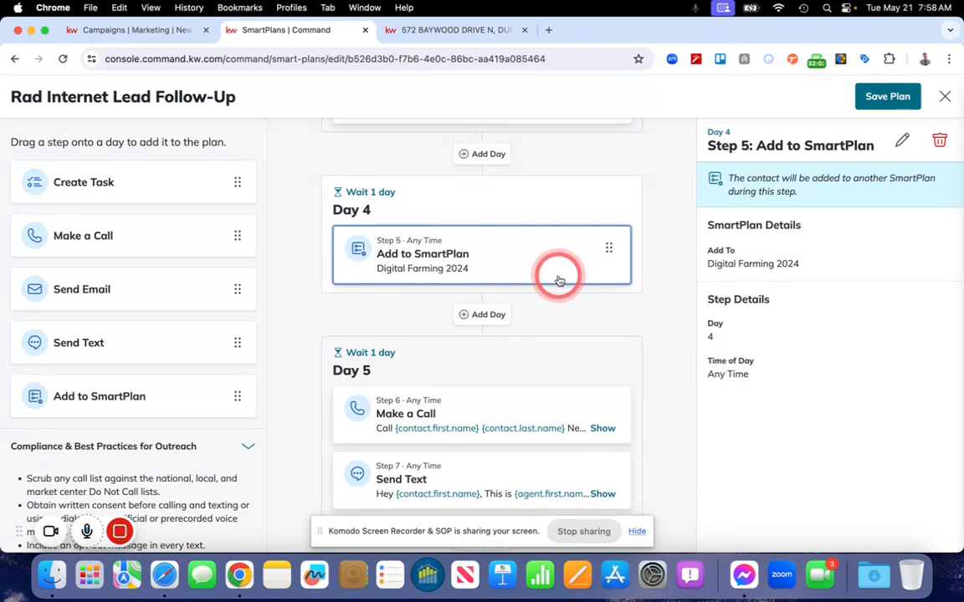
# Examine the details of the plan's Day 5 Make a Call and Send Text steps.
pyautogui.scroll(-2, 558, 280)
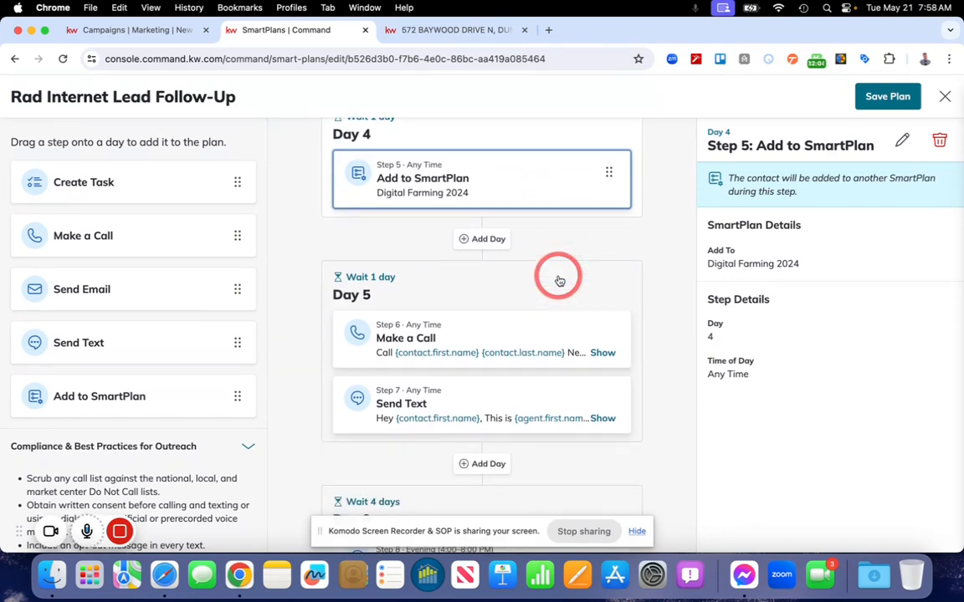
pyautogui.click(519, 309)
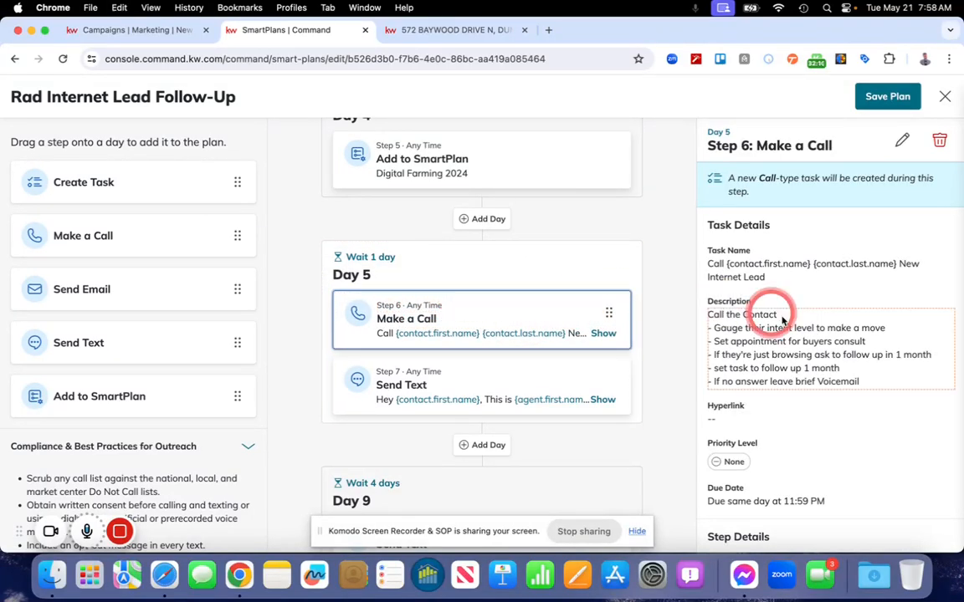
pyautogui.scroll(-1, 619, 285)
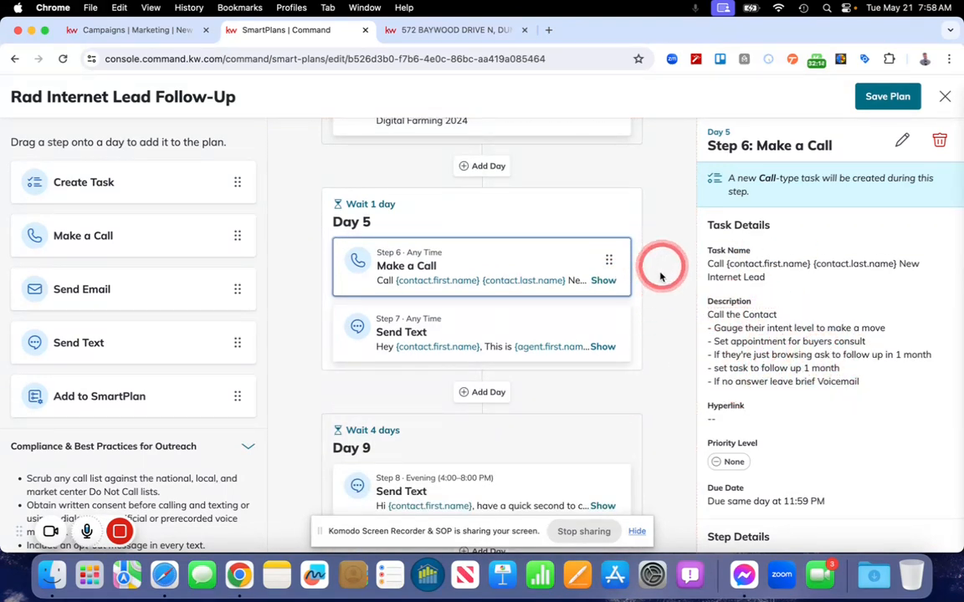
pyautogui.scroll(-1, 661, 281)
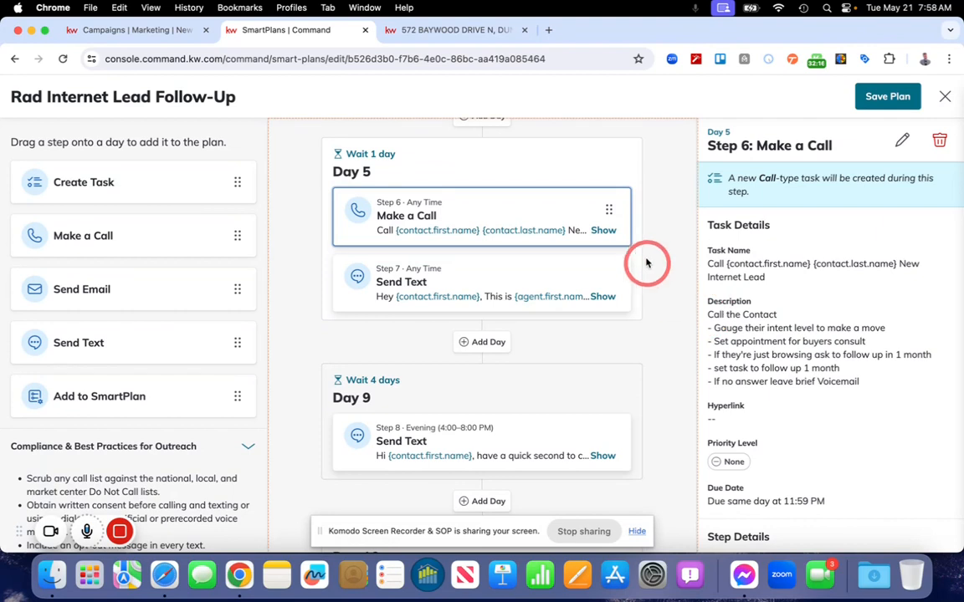
pyautogui.click(549, 270)
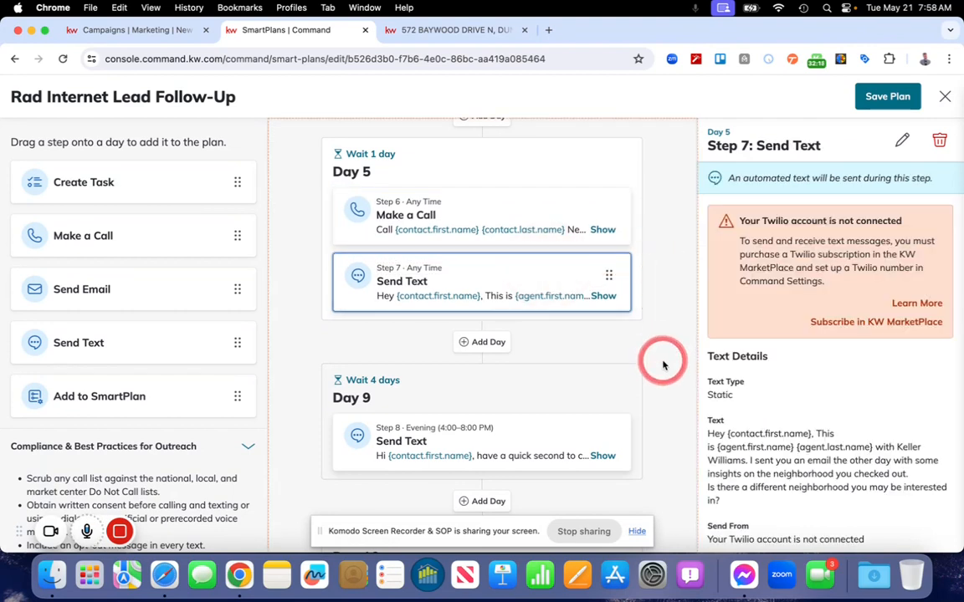
pyautogui.scroll(-2, 791, 365)
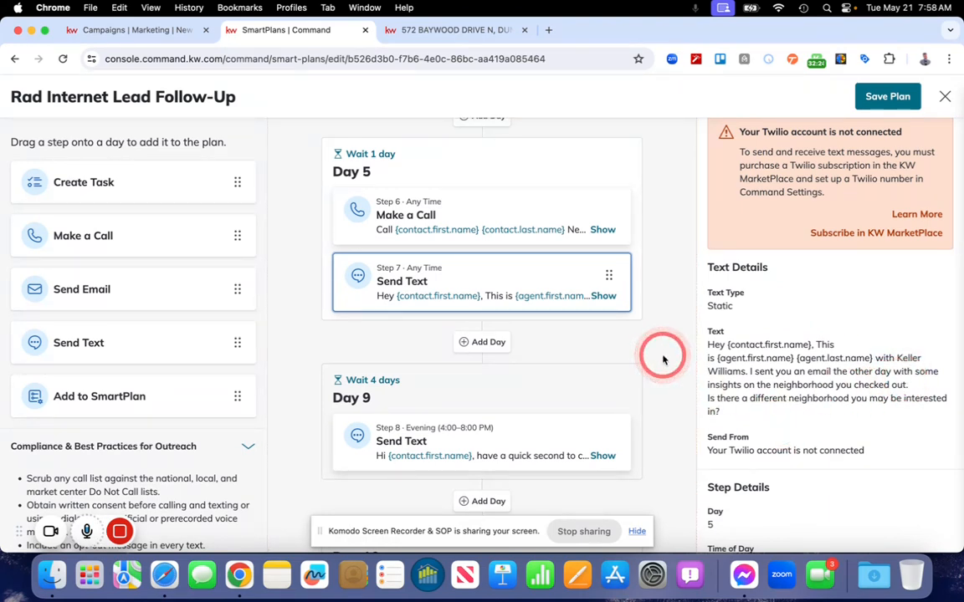
# Look through the plan's remaining schedule from Day 9 to Day 111 and return to Day 1.
pyautogui.scroll(-5, 662, 355)
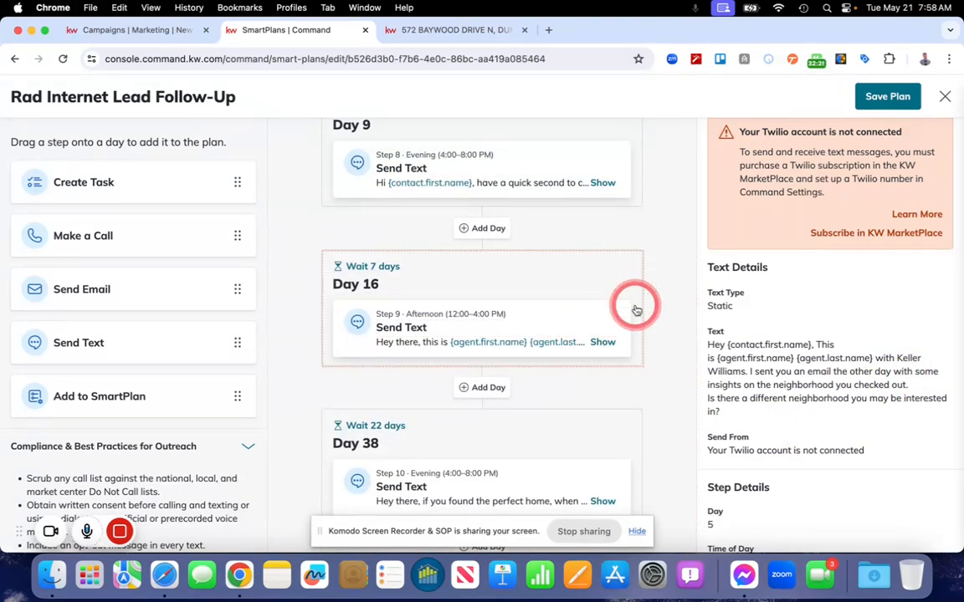
pyautogui.scroll(-4, 635, 309)
pyautogui.scroll(-6, 619, 332)
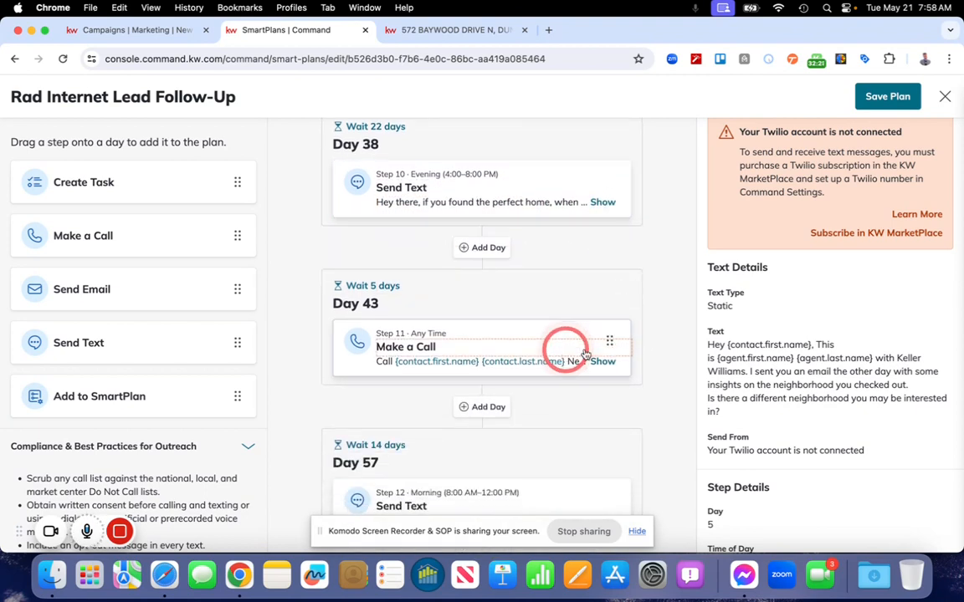
pyautogui.scroll(-5, 619, 335)
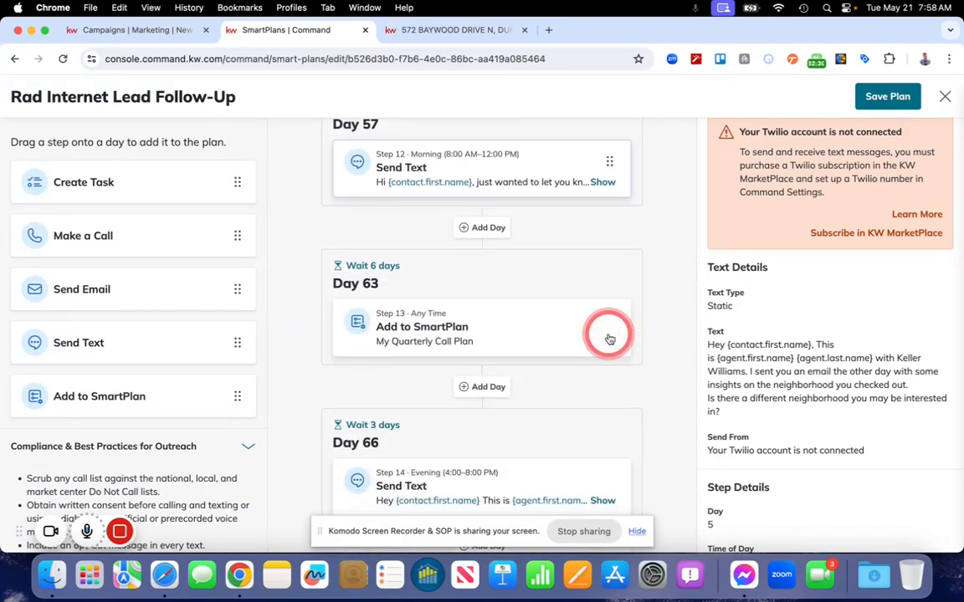
pyautogui.scroll(-6, 666, 324)
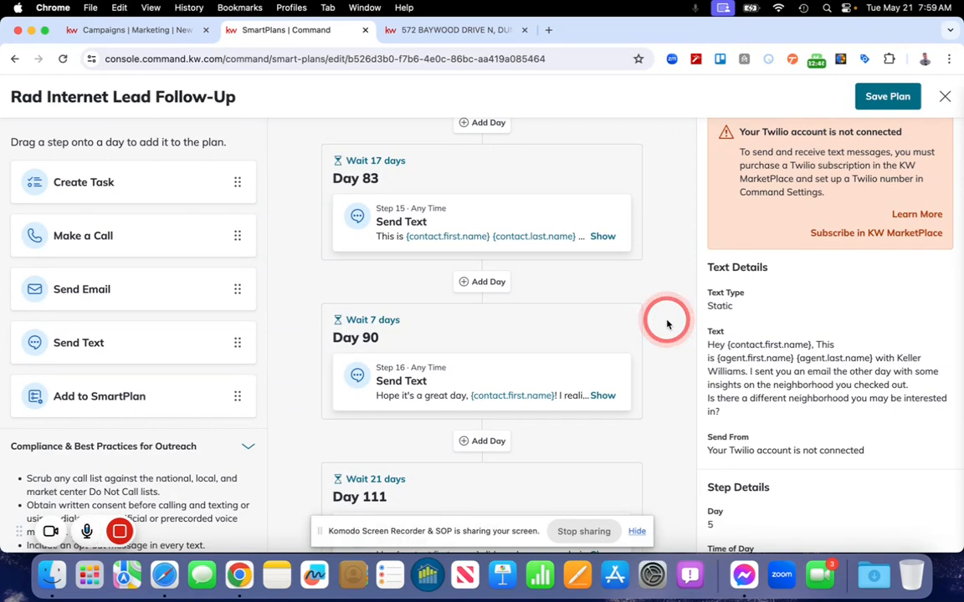
pyautogui.scroll(20, 667, 324)
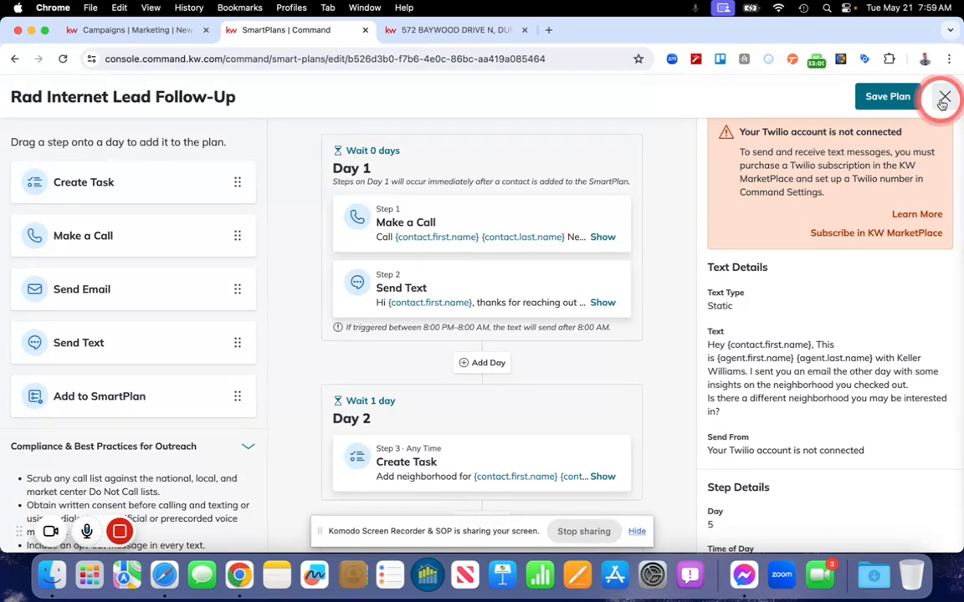
# Return to the ad campaign in its browser tab and proceed to the last setup step with the duration and budget settings.
pyautogui.click(138, 30)
pyautogui.click(423, 337)
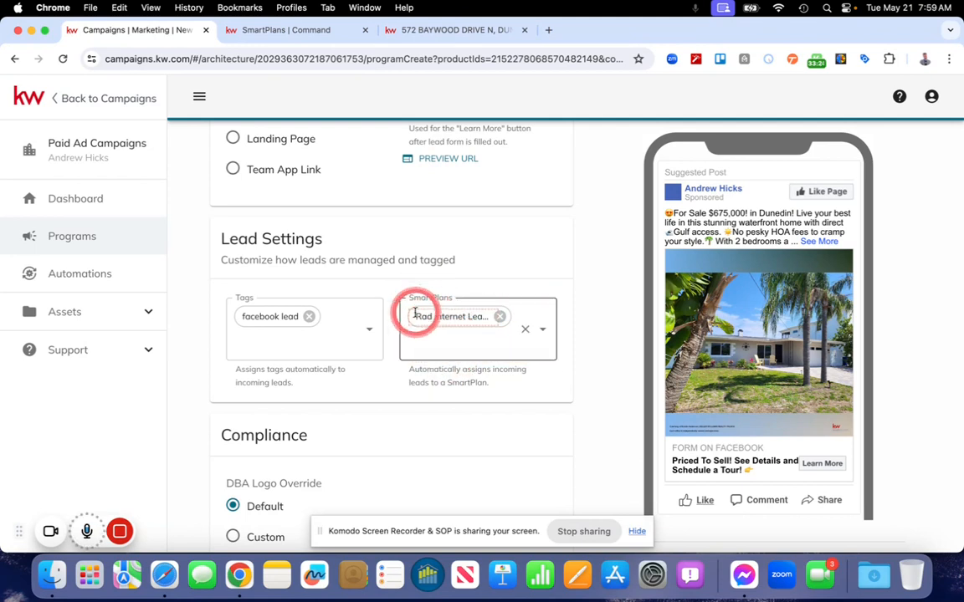
pyautogui.scroll(-3, 482, 342)
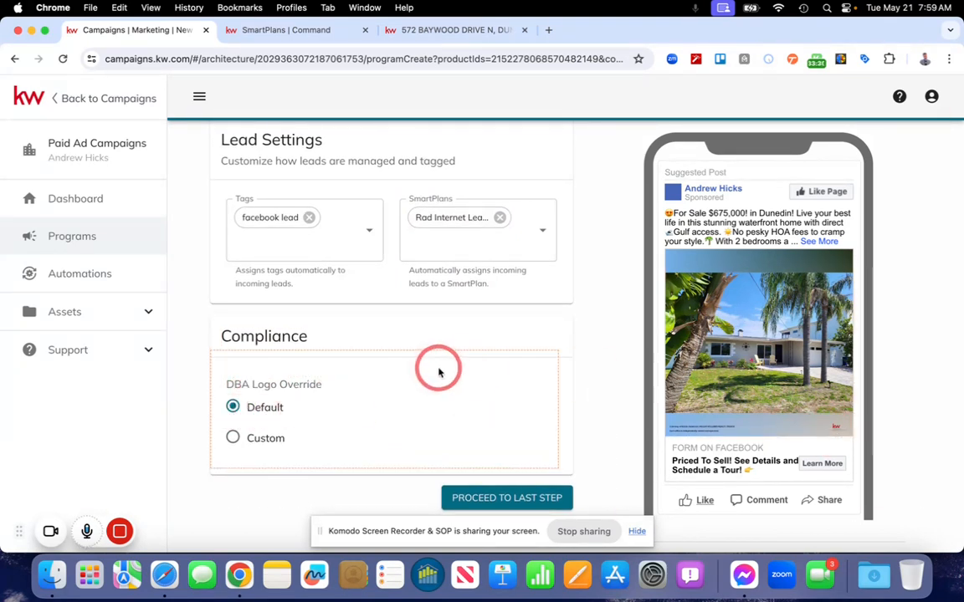
pyautogui.click(499, 498)
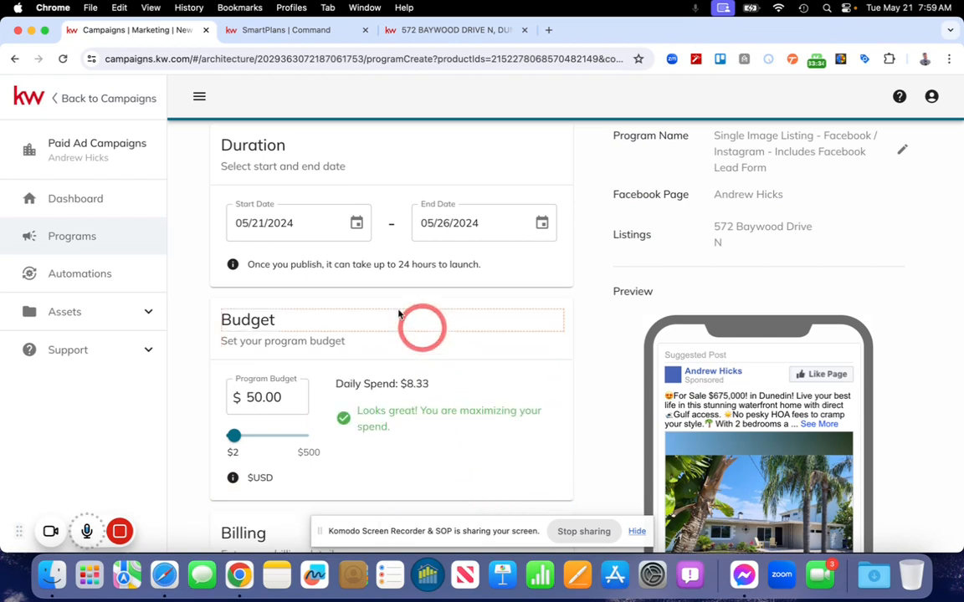
pyautogui.scroll(-1, 410, 318)
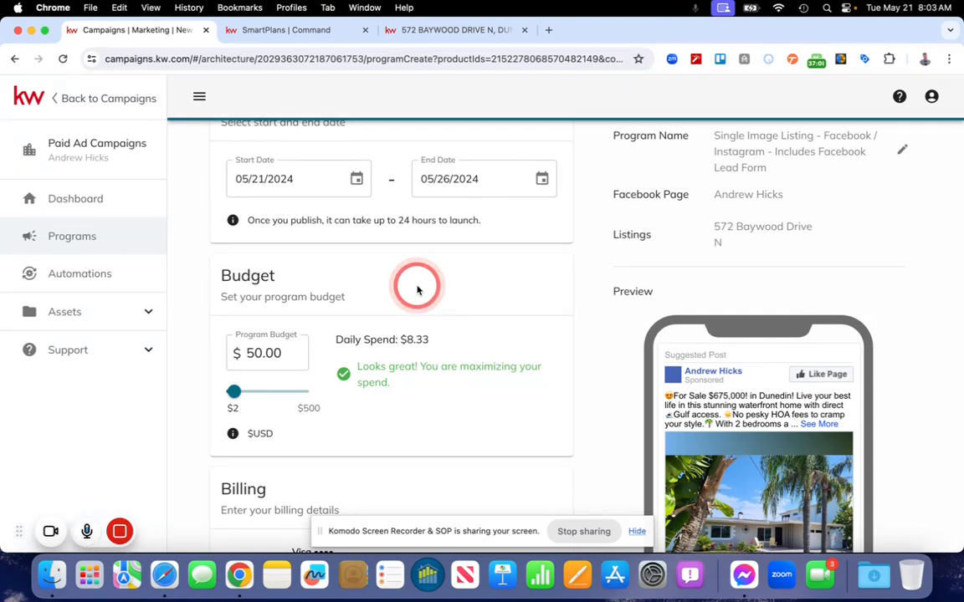
# Set the campaign duration to start on 05/24/2024 and end on 05/28/2024.
pyautogui.scroll(1, 425, 293)
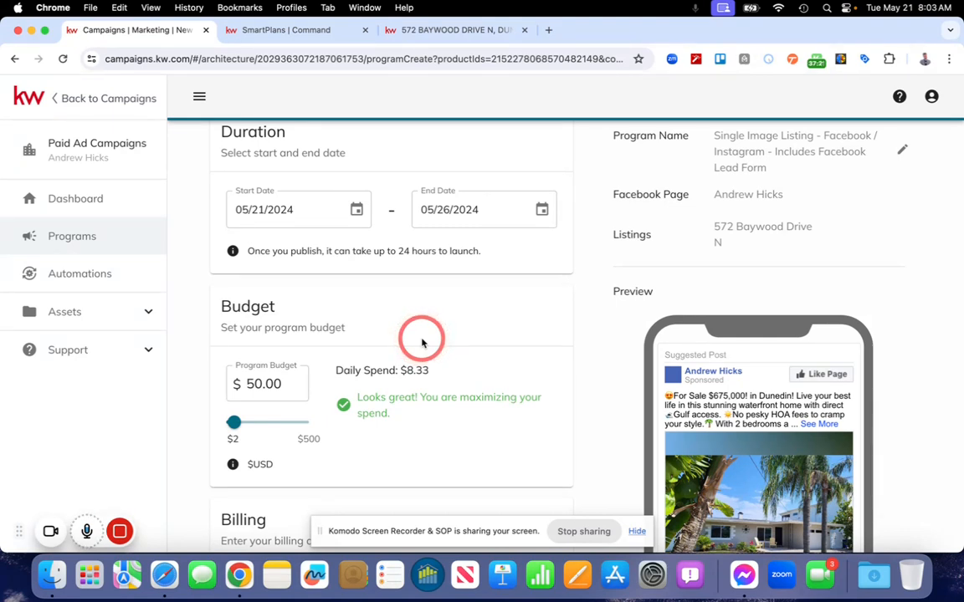
pyautogui.scroll(1, 421, 342)
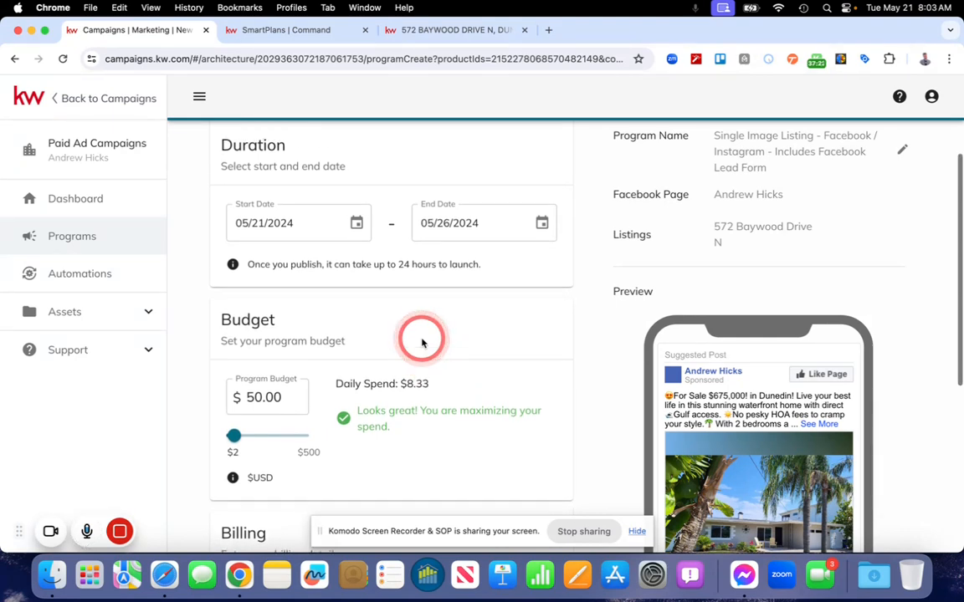
pyautogui.click(357, 226)
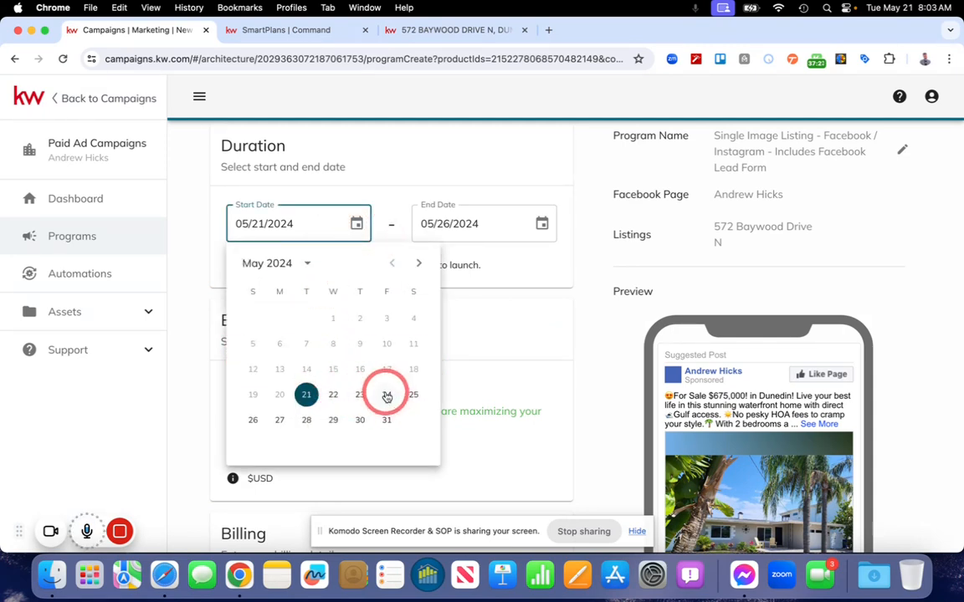
pyautogui.click(385, 395)
pyautogui.click(543, 226)
pyautogui.click(493, 422)
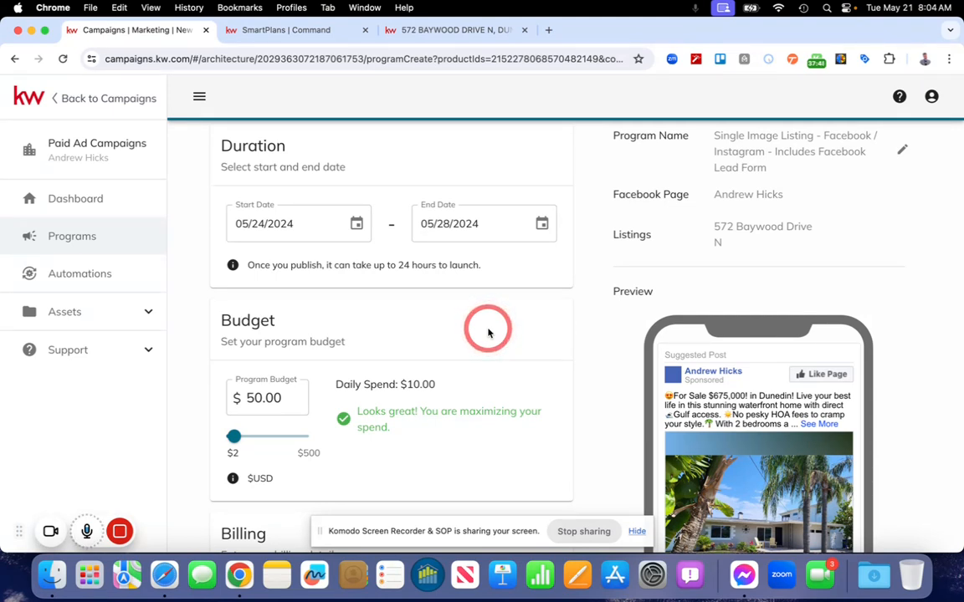
pyautogui.click(542, 223)
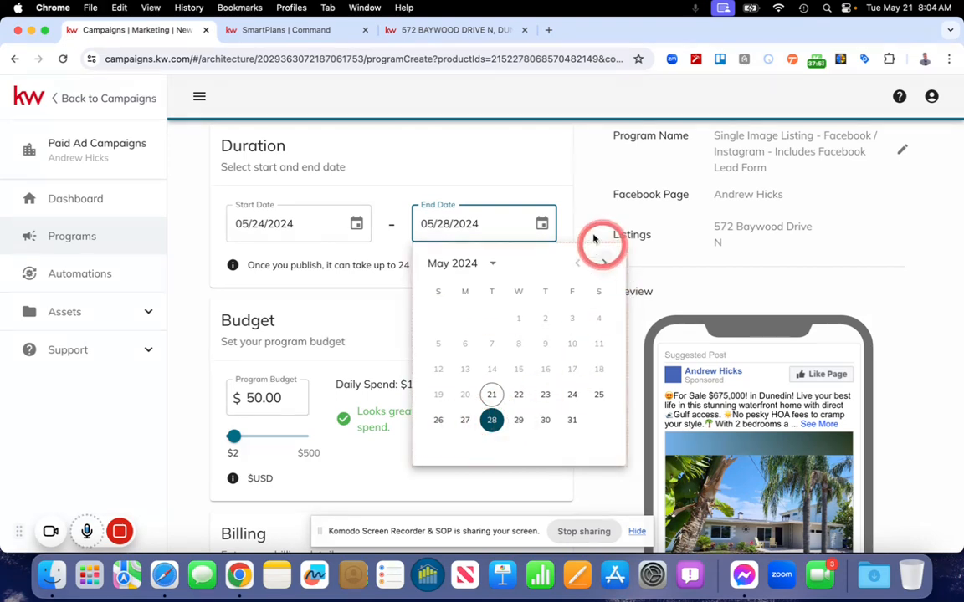
pyautogui.click(577, 206)
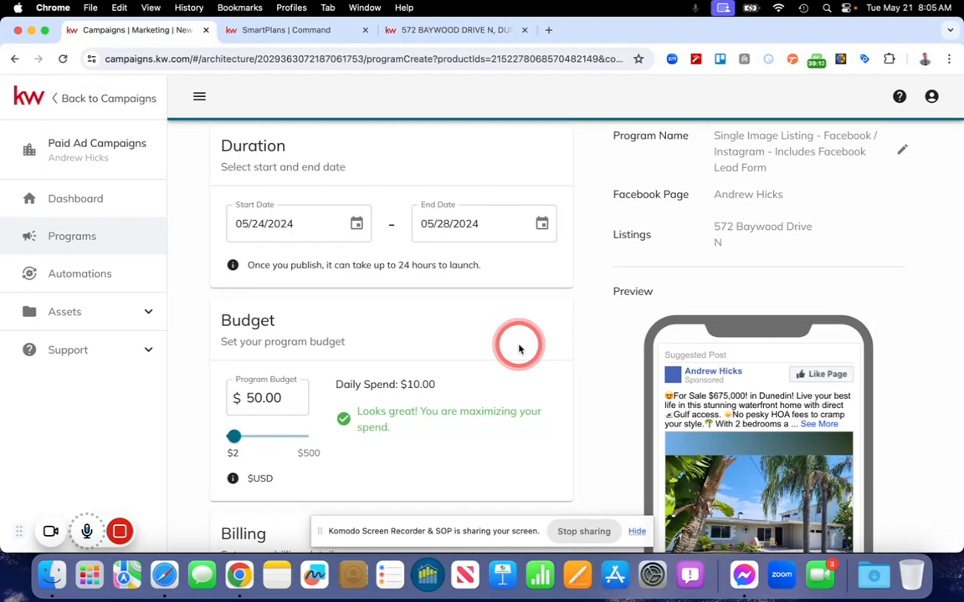
# Review the budget and billing sections, and view the form for adding a different card without entering one.
pyautogui.scroll(-5, 518, 348)
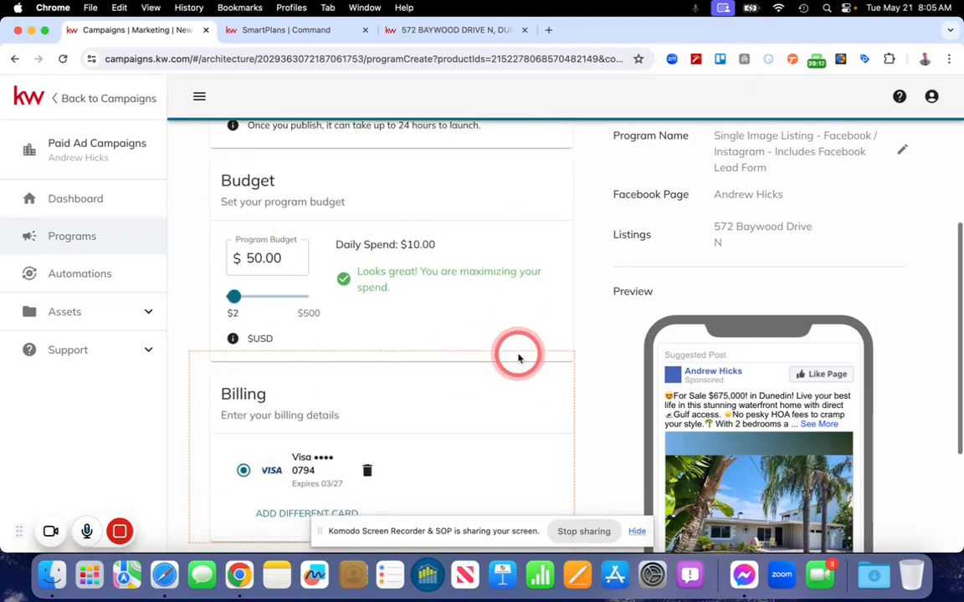
pyautogui.scroll(-2, 517, 355)
pyautogui.scroll(1, 250, 219)
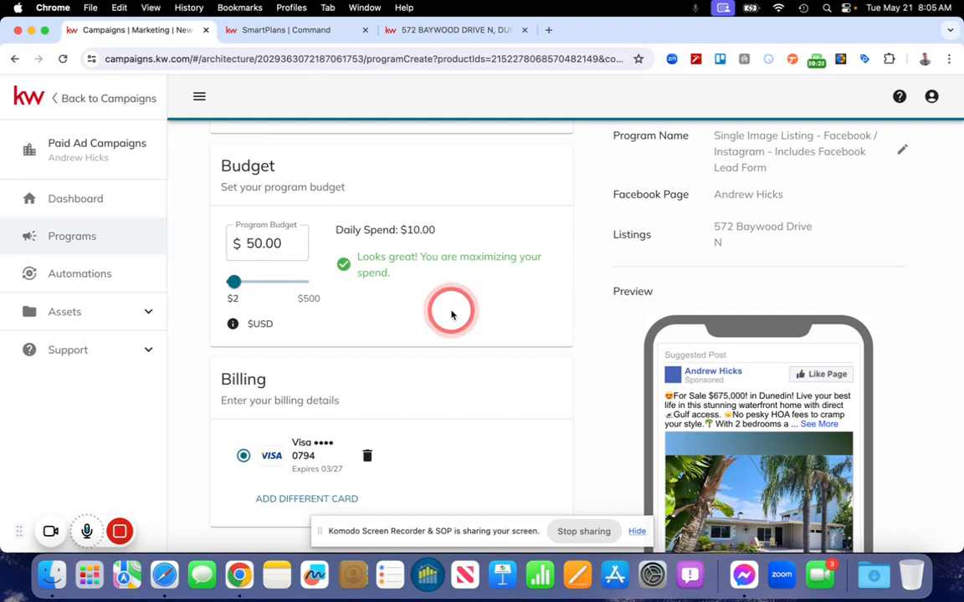
pyautogui.scroll(-2, 418, 318)
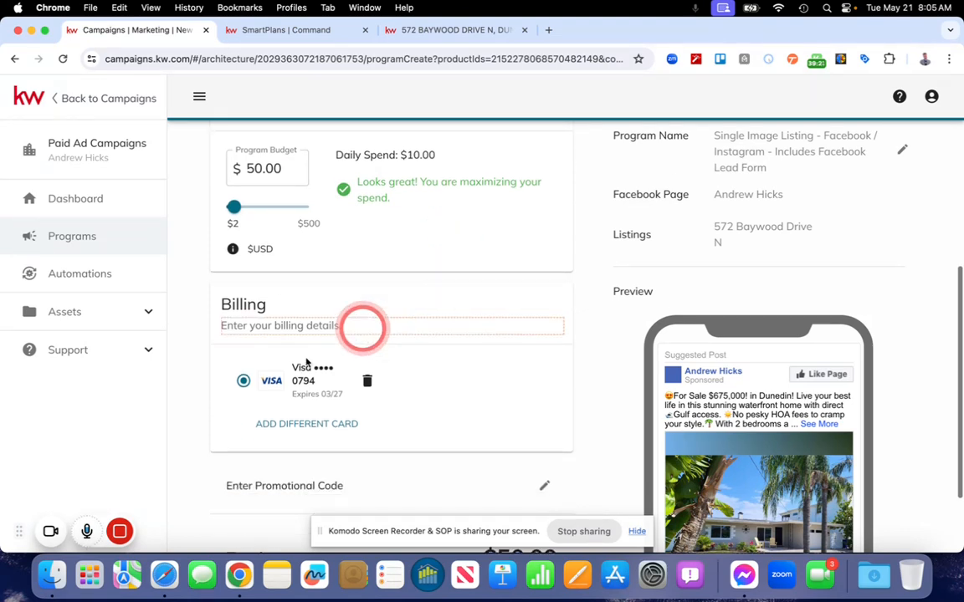
pyautogui.click(311, 424)
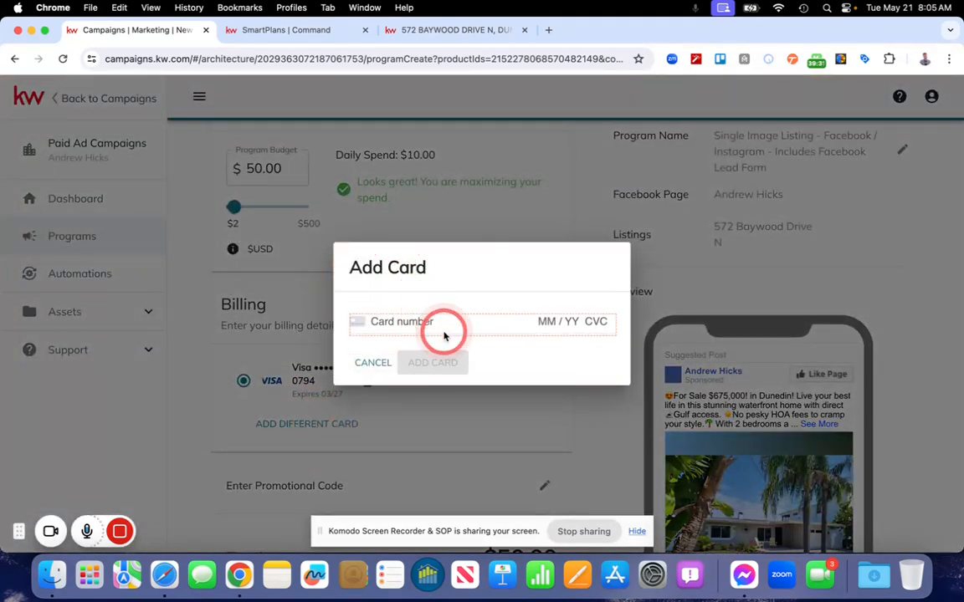
pyautogui.click(362, 363)
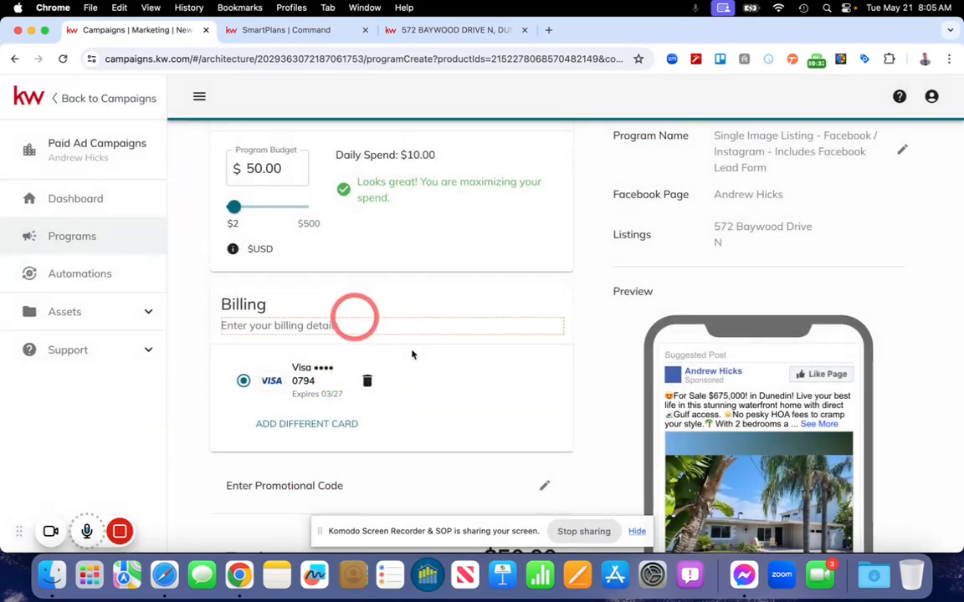
# Examine the promotional code option, order total and phone preview of the ad, and return to the duration and budget settings.
pyautogui.scroll(-1, 501, 383)
pyautogui.scroll(-1, 401, 325)
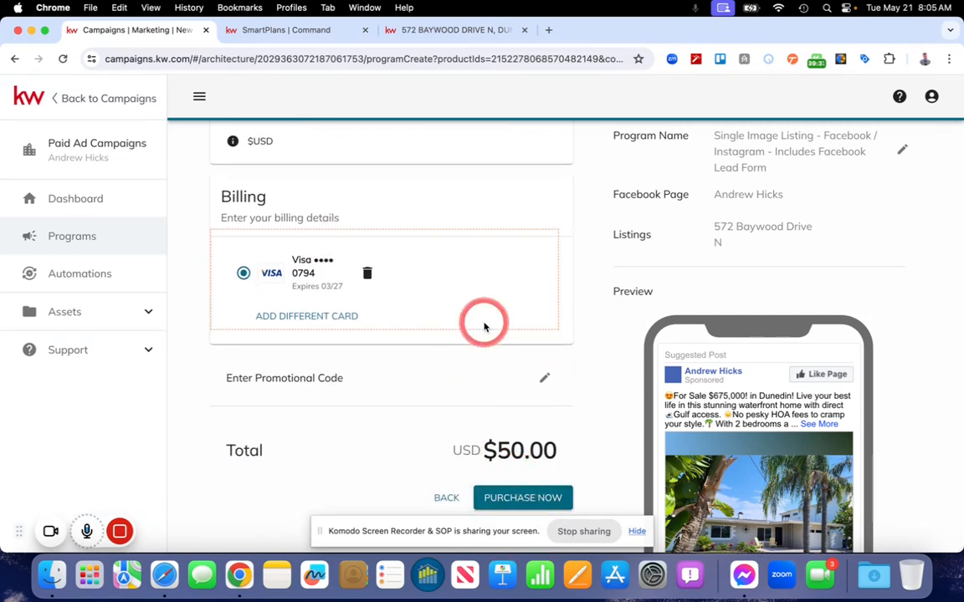
pyautogui.scroll(-3, 785, 372)
pyautogui.scroll(-2, 659, 351)
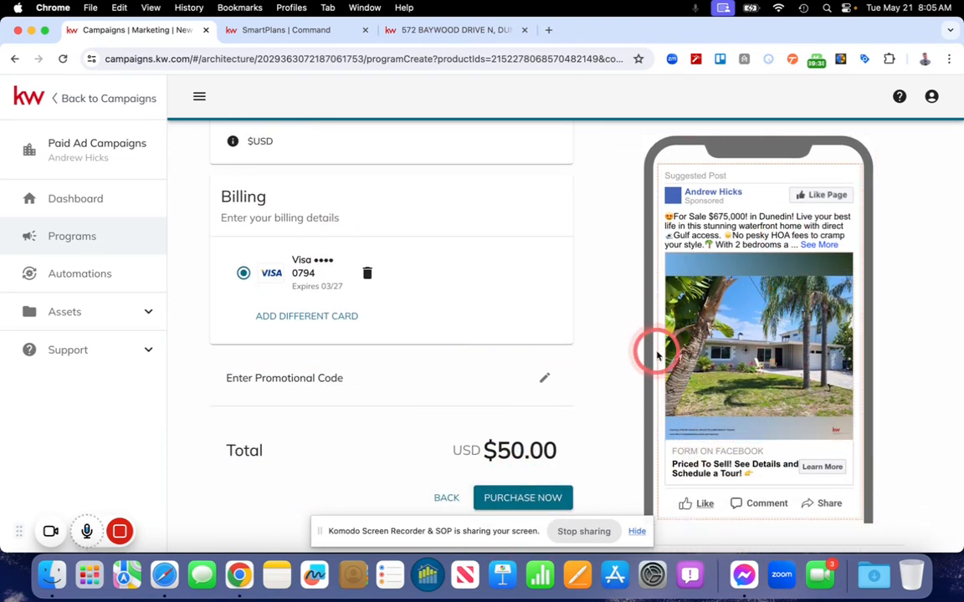
pyautogui.scroll(1, 660, 301)
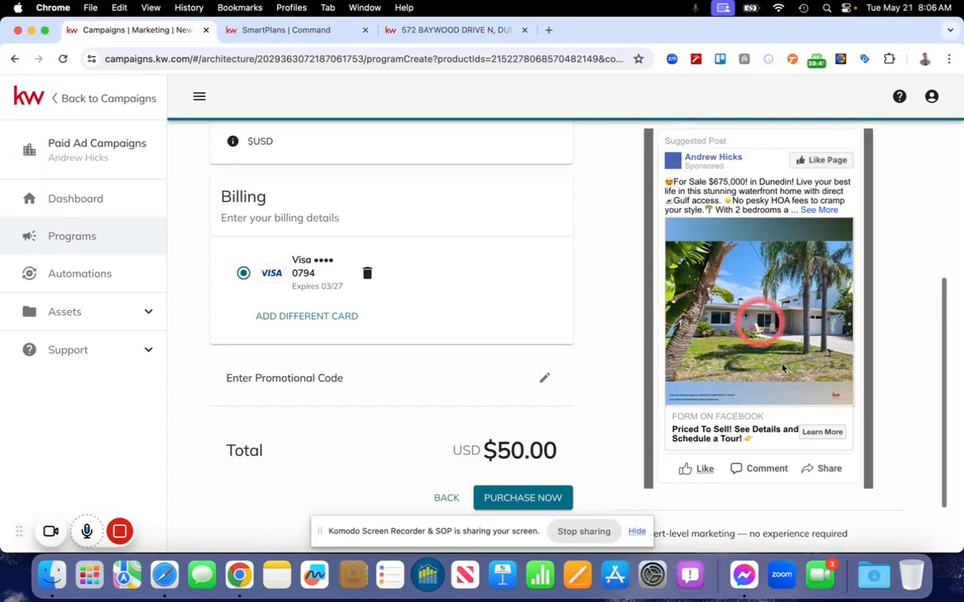
pyautogui.scroll(1, 662, 307)
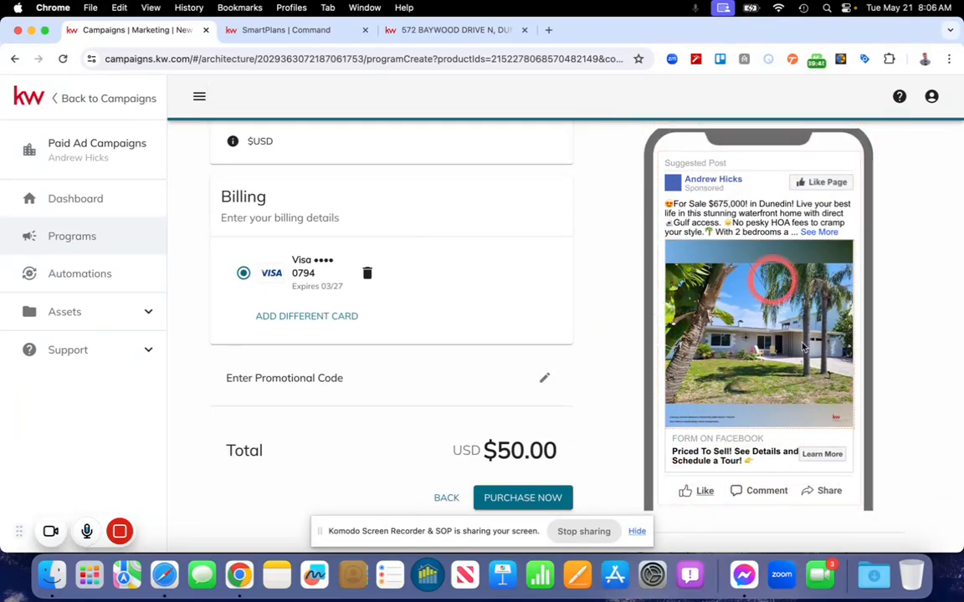
pyautogui.scroll(1, 607, 268)
pyautogui.scroll(10, 607, 267)
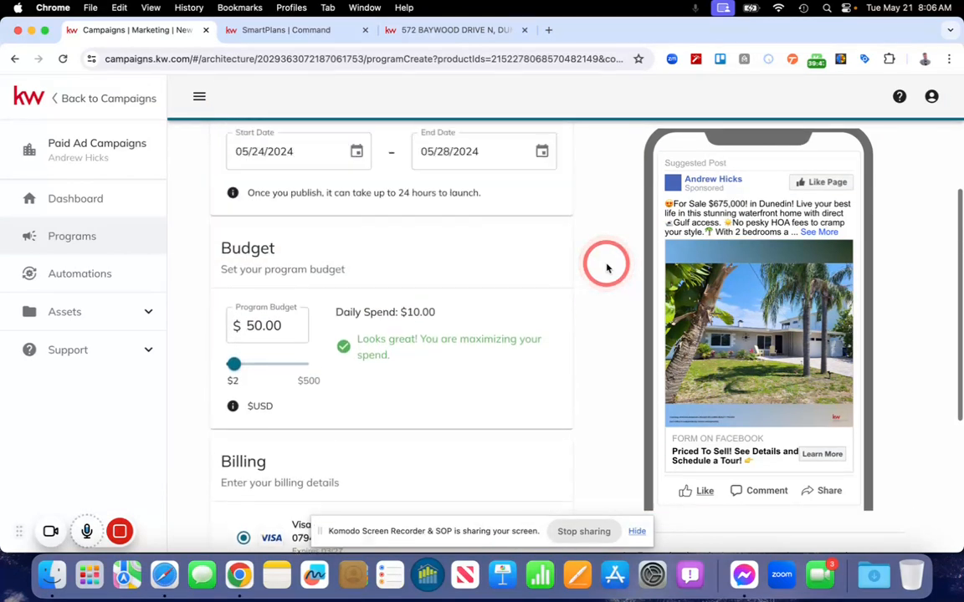